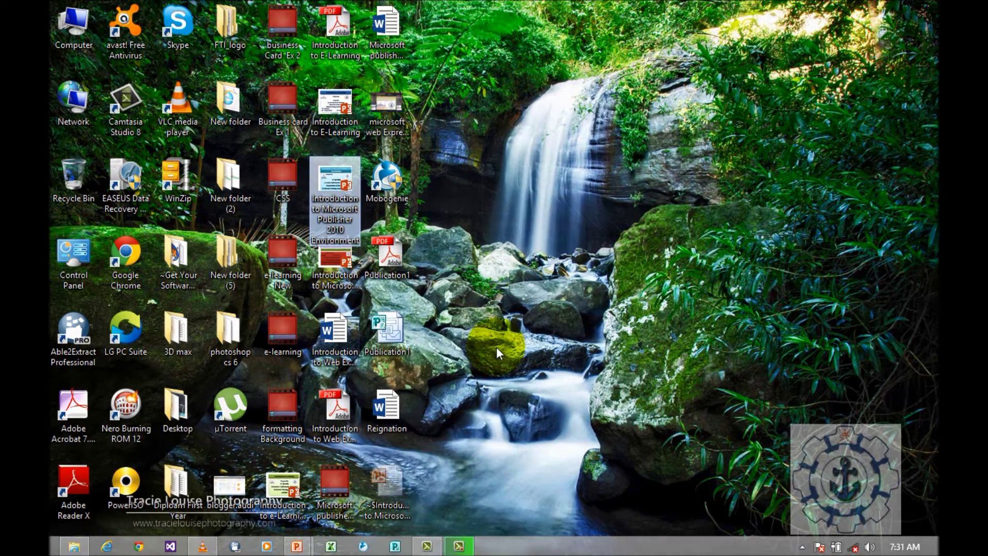
- Launch Microsoft Publisher 2010 from the taskbar
click(395, 549)
- Browse the Brochures templates and select the Arrows price-list design
click(471, 326)
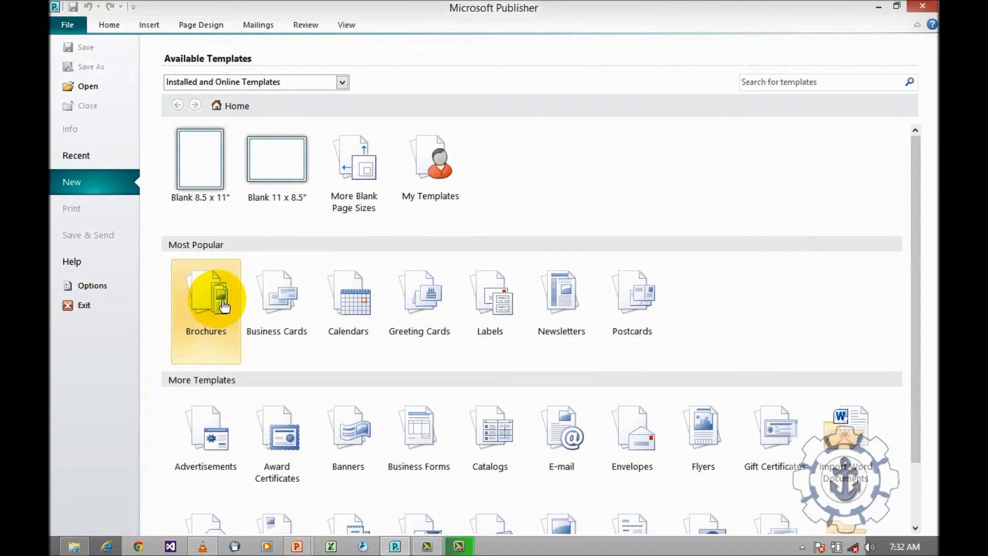
click(224, 306)
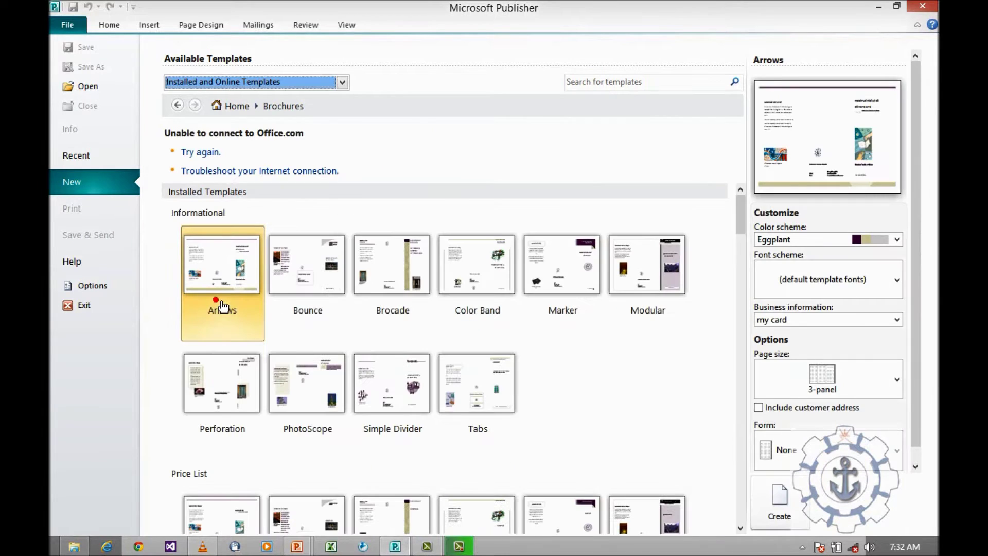
click(563, 289)
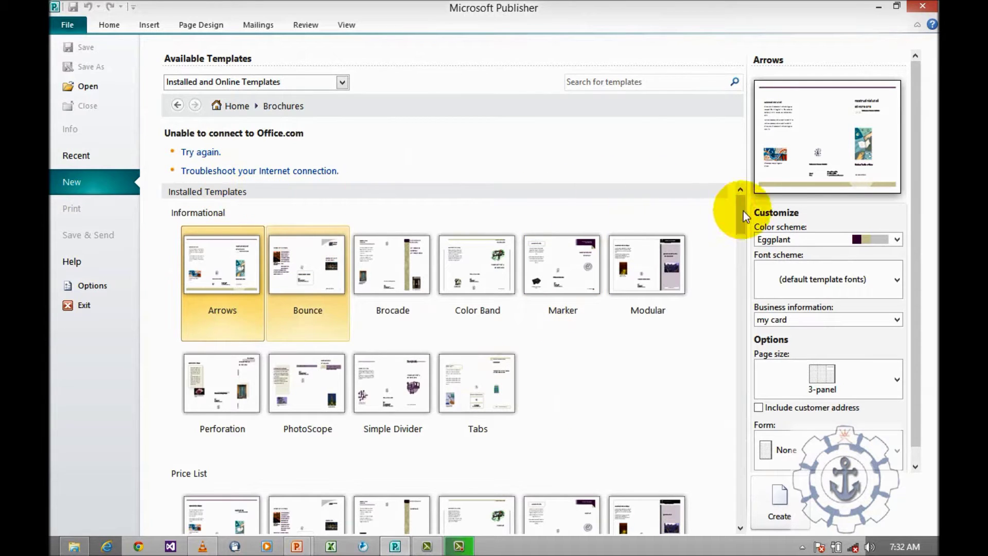
mouse_move(743, 209)
mouse_down()
mouse_move(731, 371)
mouse_move(738, 212)
mouse_up()
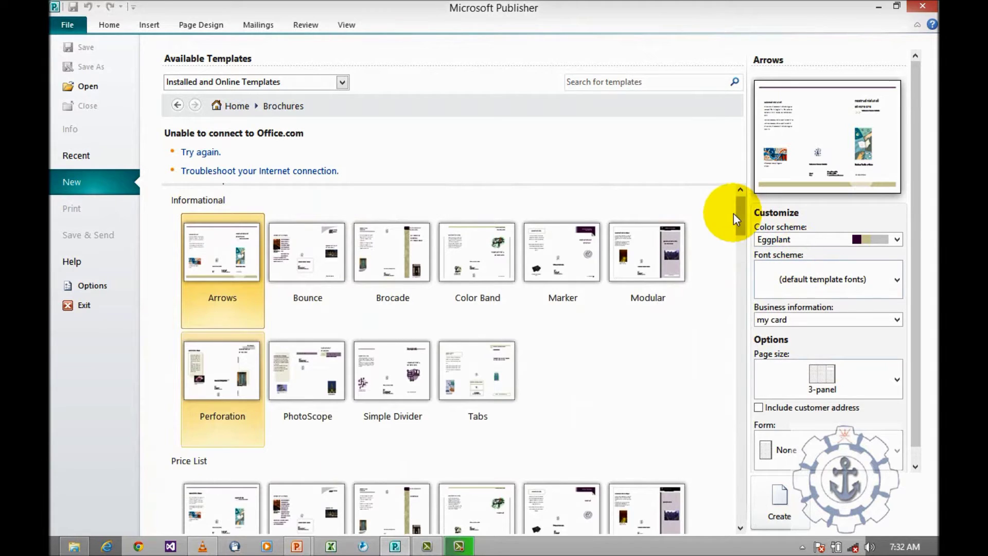
drag(739, 214, 732, 236)
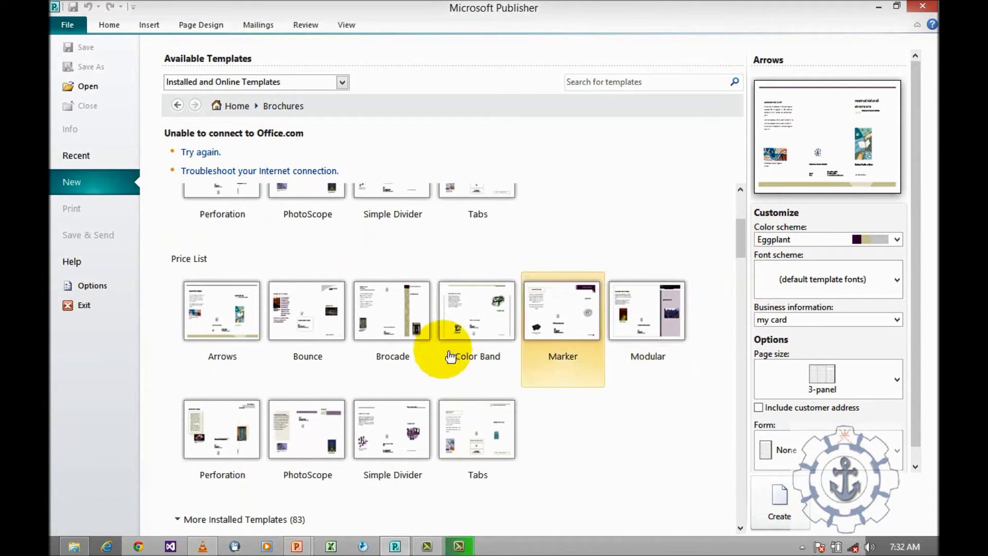
click(230, 337)
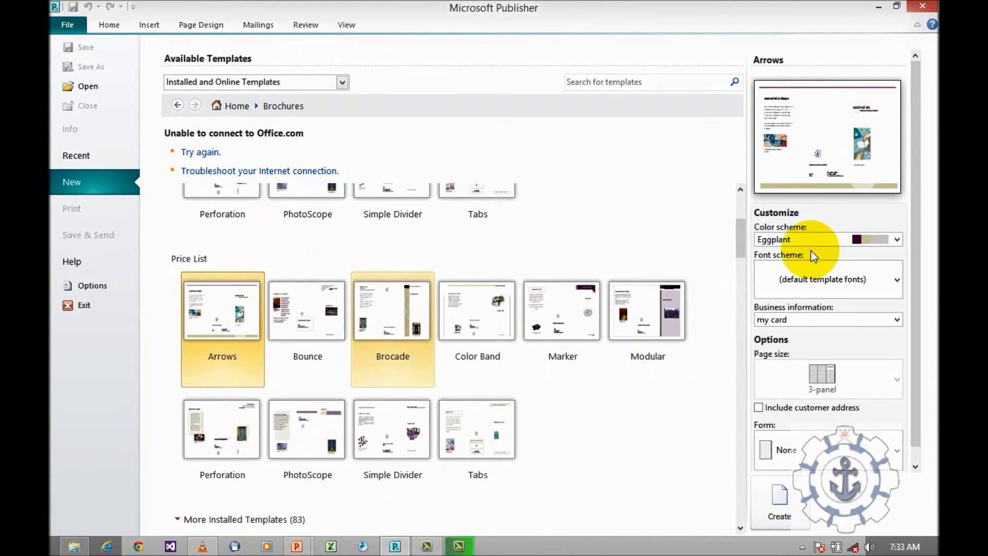
- Apply the Floral colour scheme to the brochure
click(797, 239)
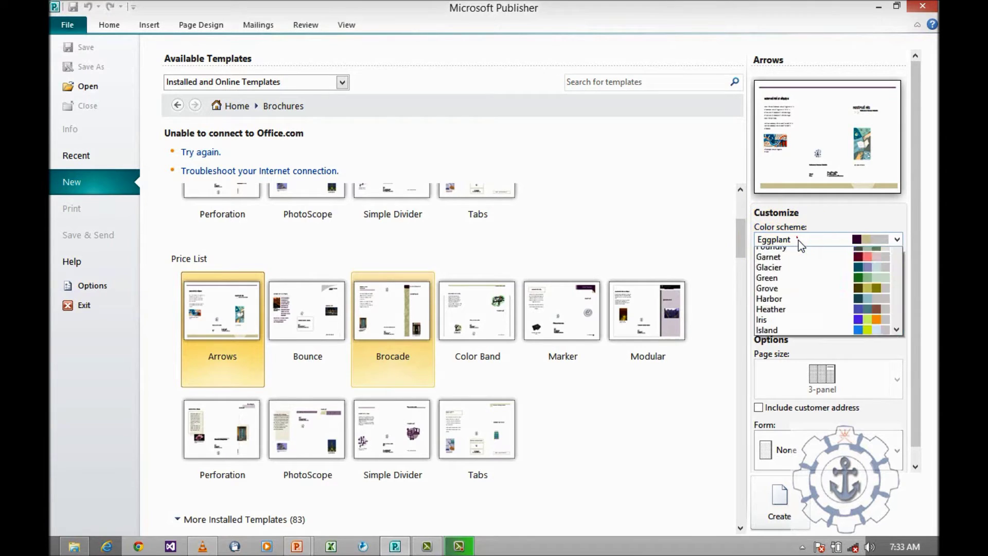
click(794, 280)
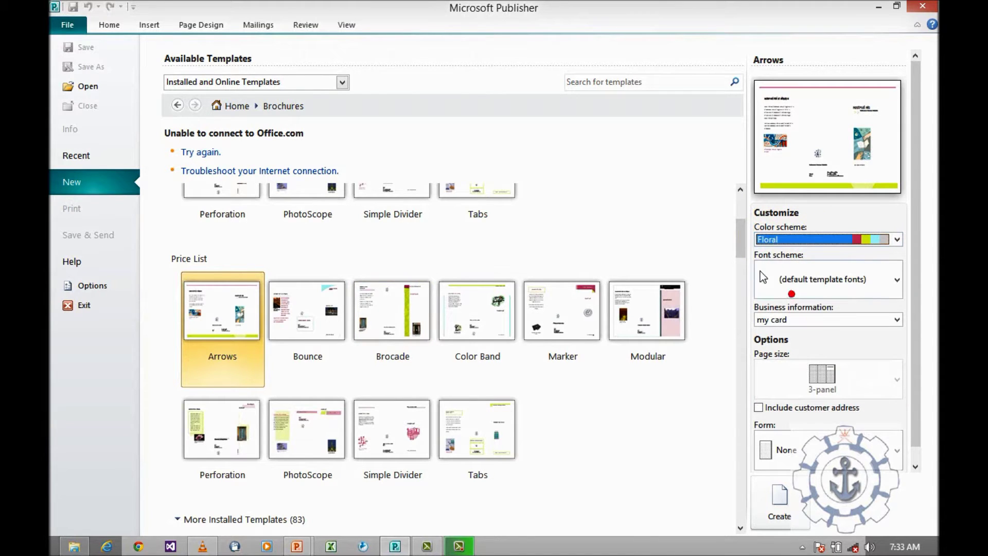
click(811, 278)
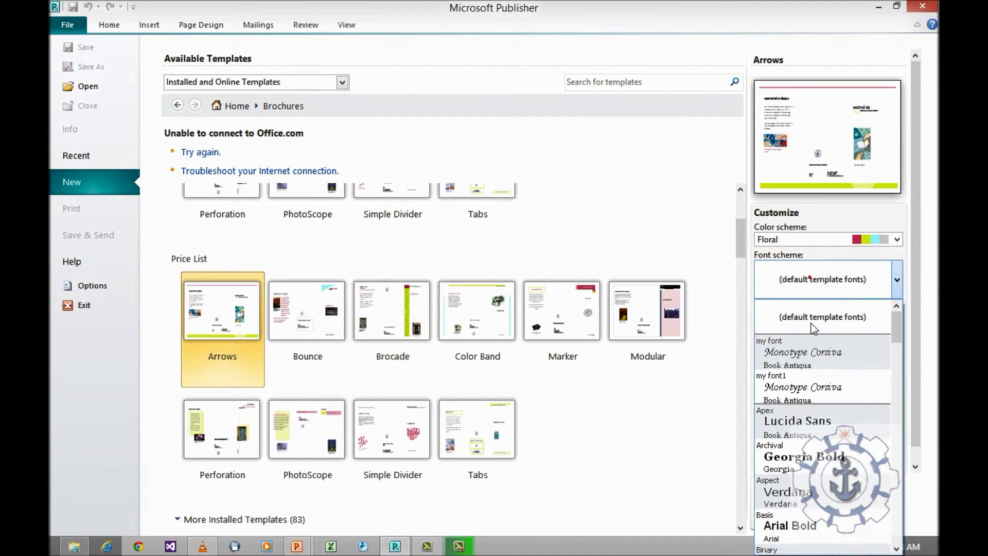
scroll(827, 364, down, 4)
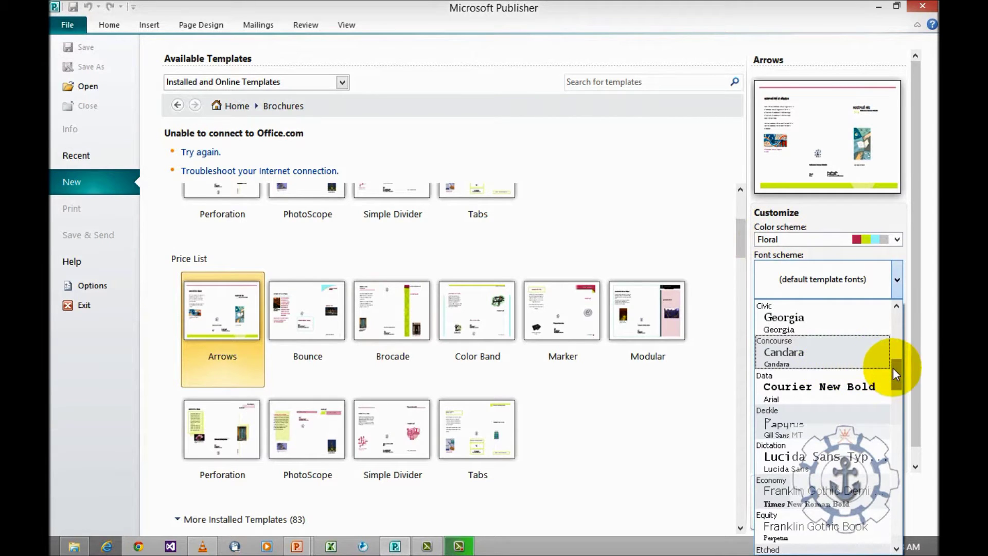
drag(893, 367, 895, 537)
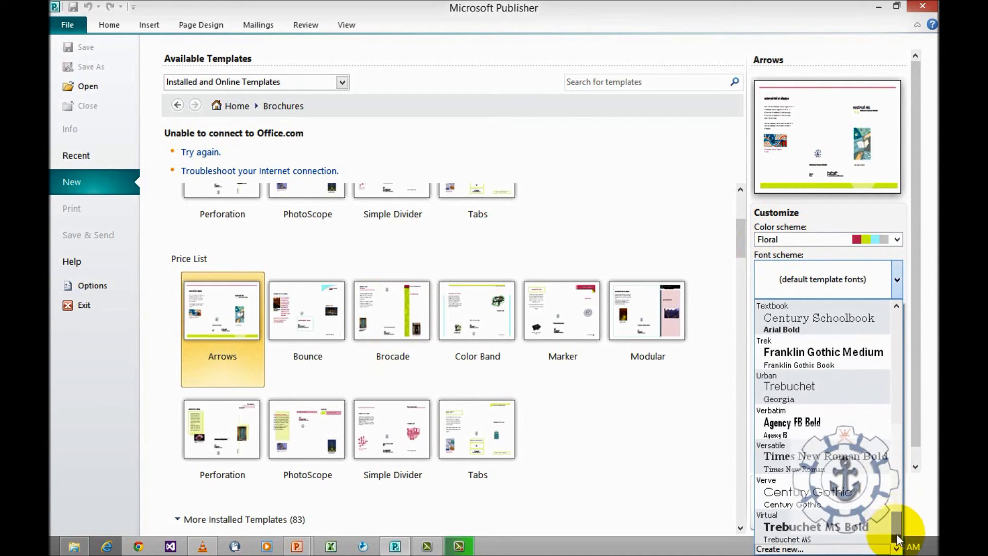
- Create a new font scheme with Book Antiqua as the heading font
click(797, 549)
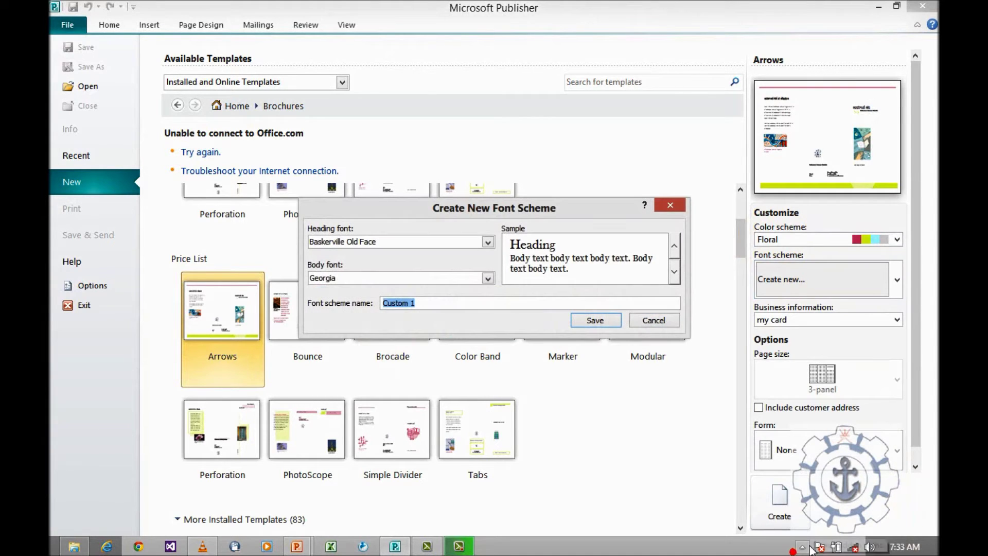
drag(412, 243, 301, 238)
text(m)
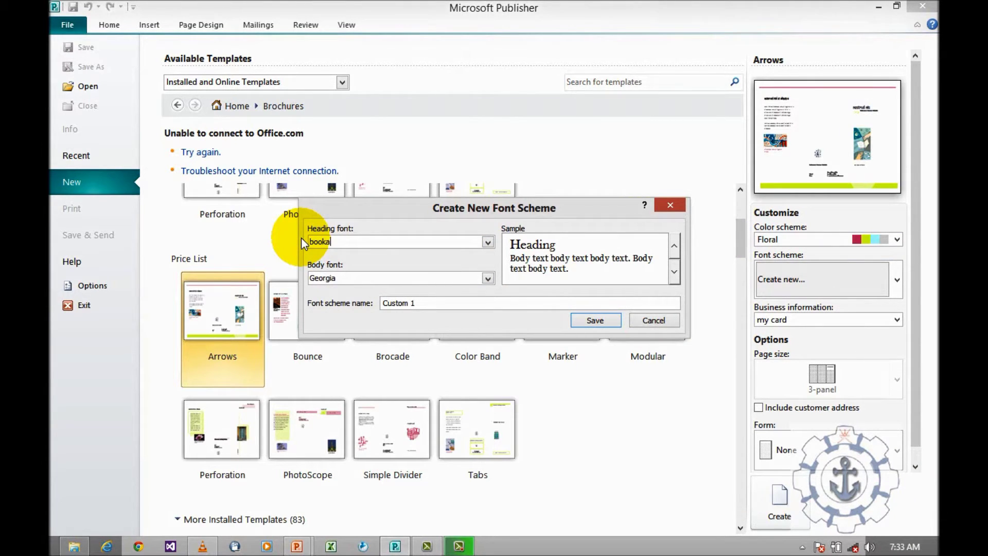
text(ooka)
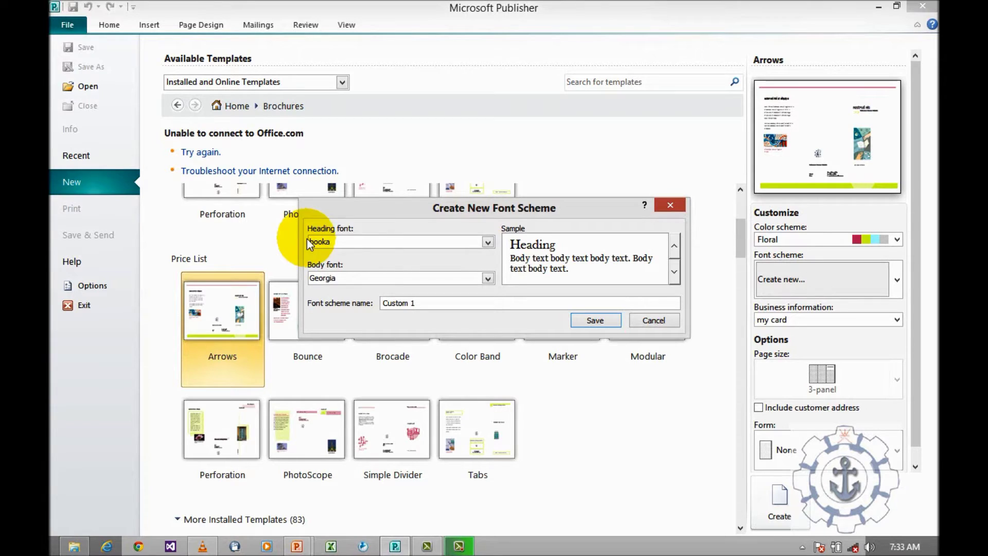
click(488, 242)
key(BackSpace)
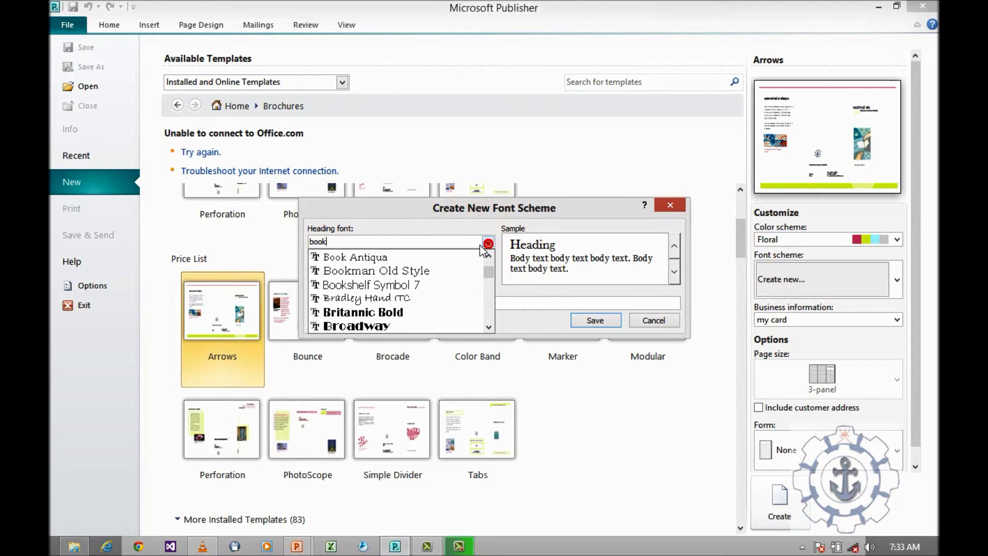
click(438, 260)
click(421, 281)
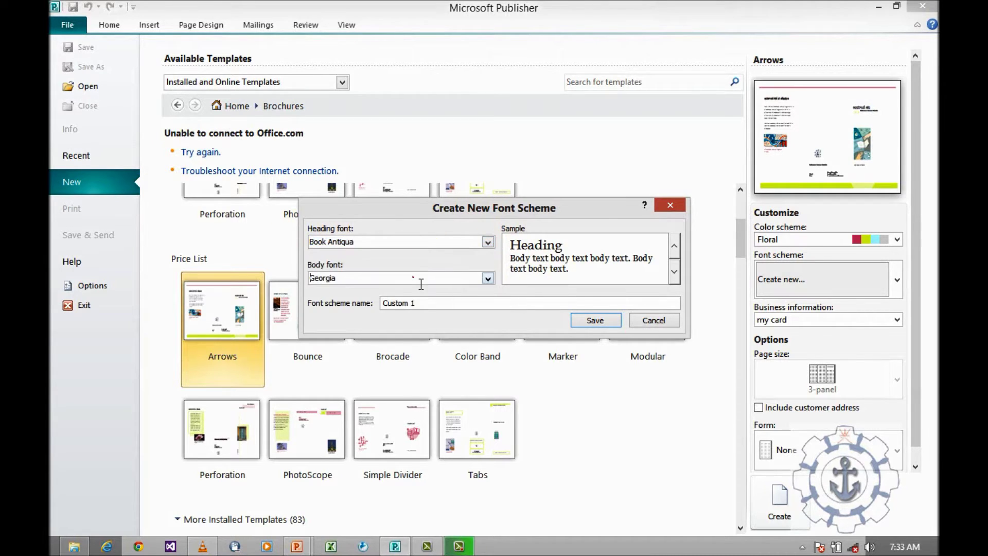
double_click(421, 281)
- Set Monotype Corsiva as the body font and save the scheme as sam1
text(mono)
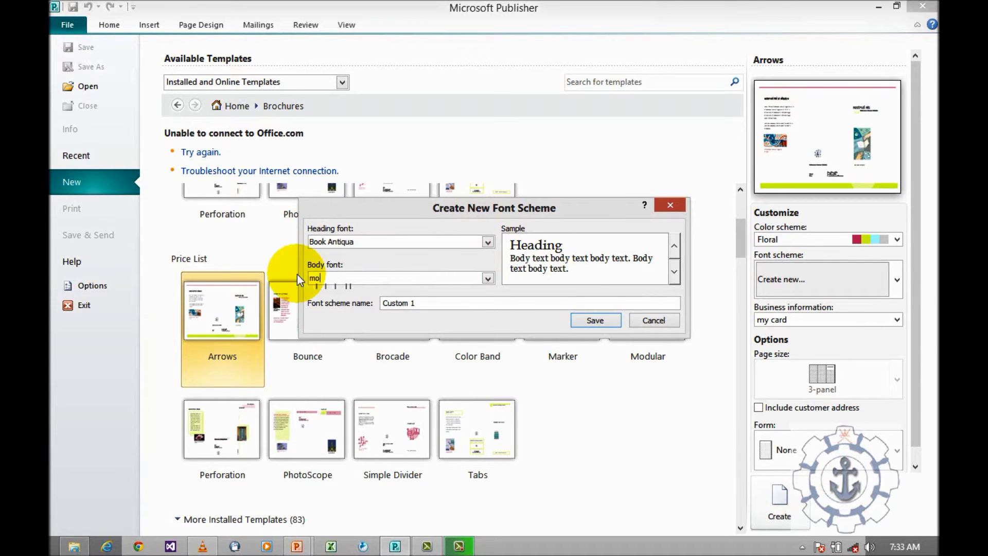
click(484, 278)
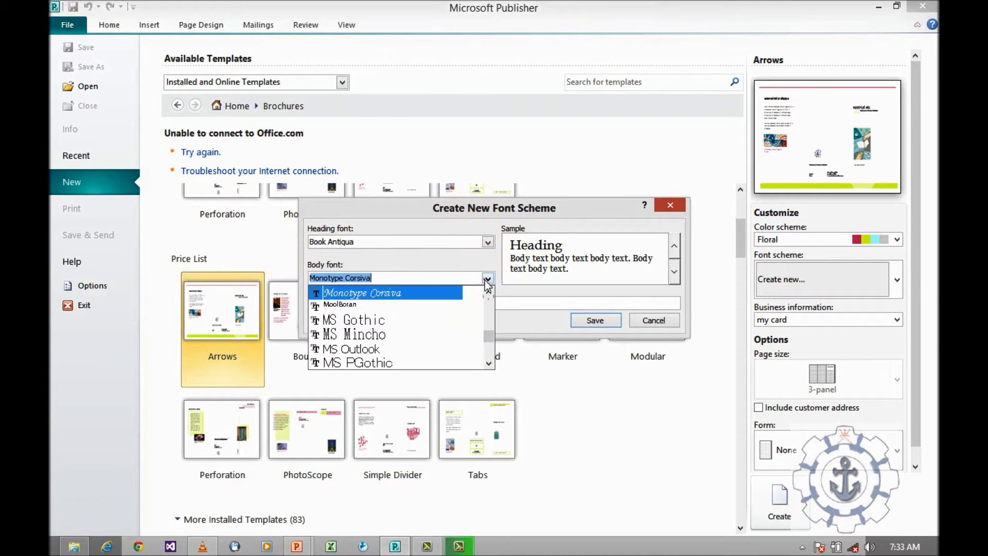
click(469, 292)
drag(460, 301, 378, 303)
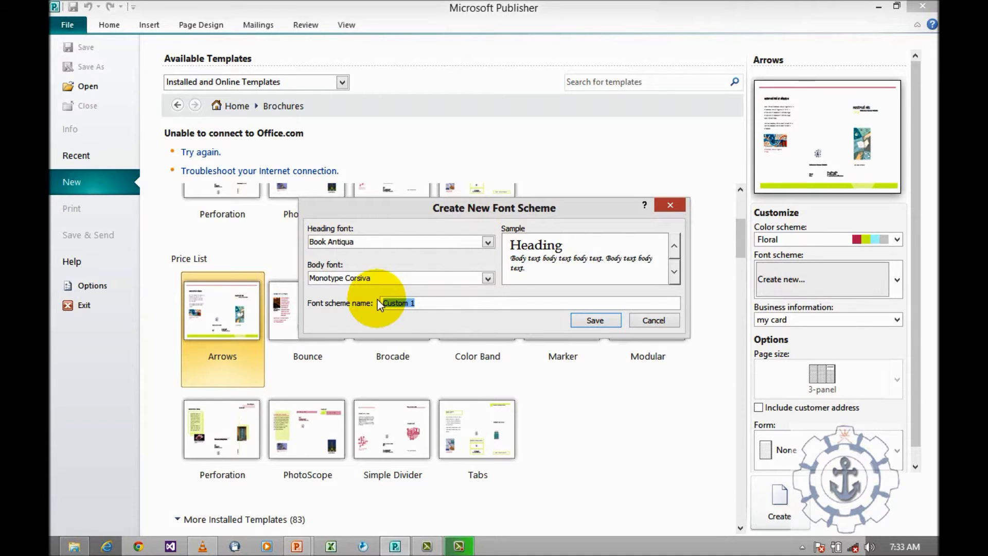
text(sam1)
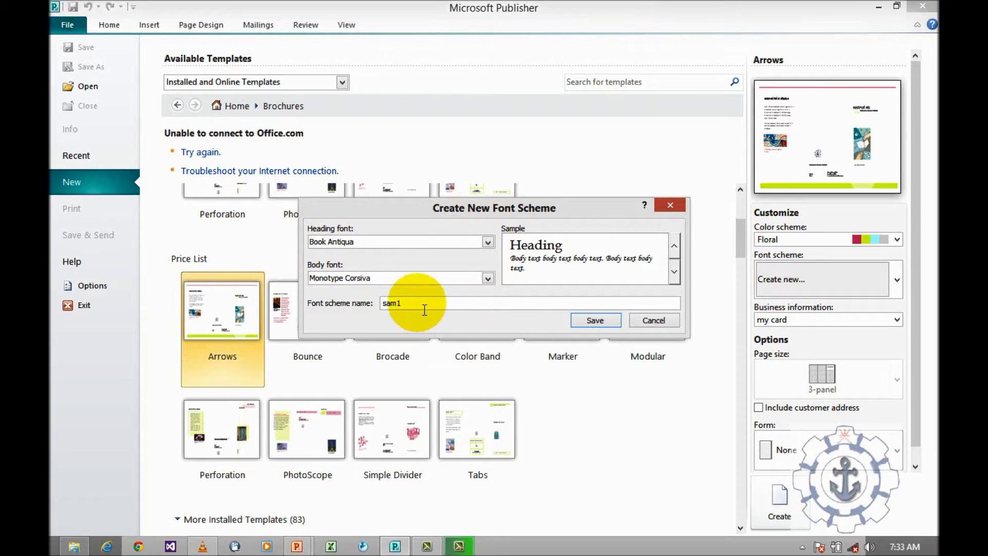
click(594, 321)
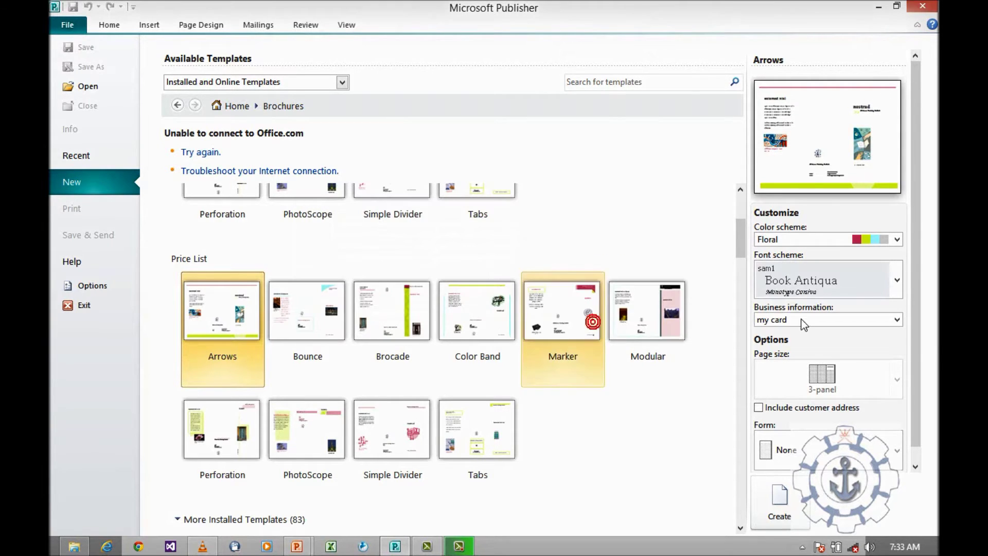
click(830, 322)
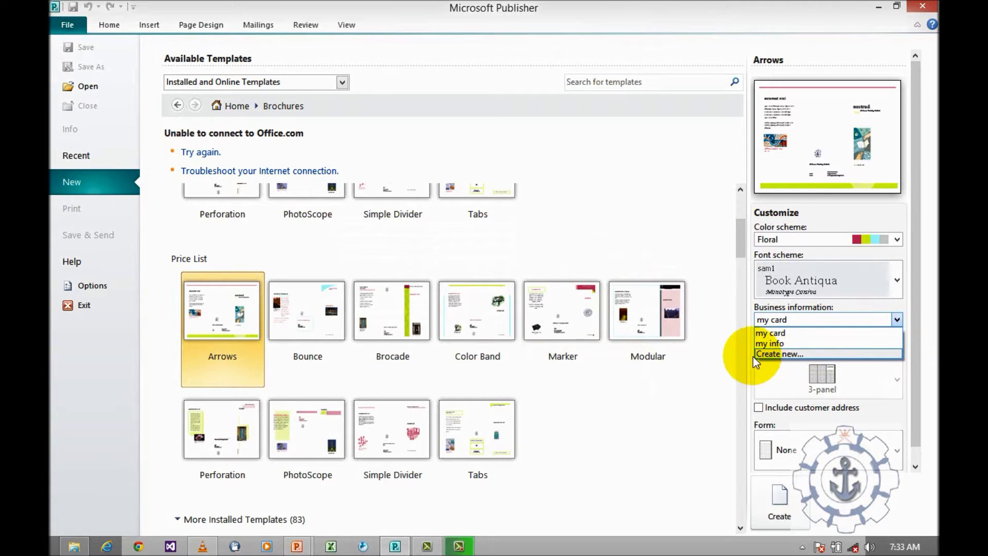
click(774, 355)
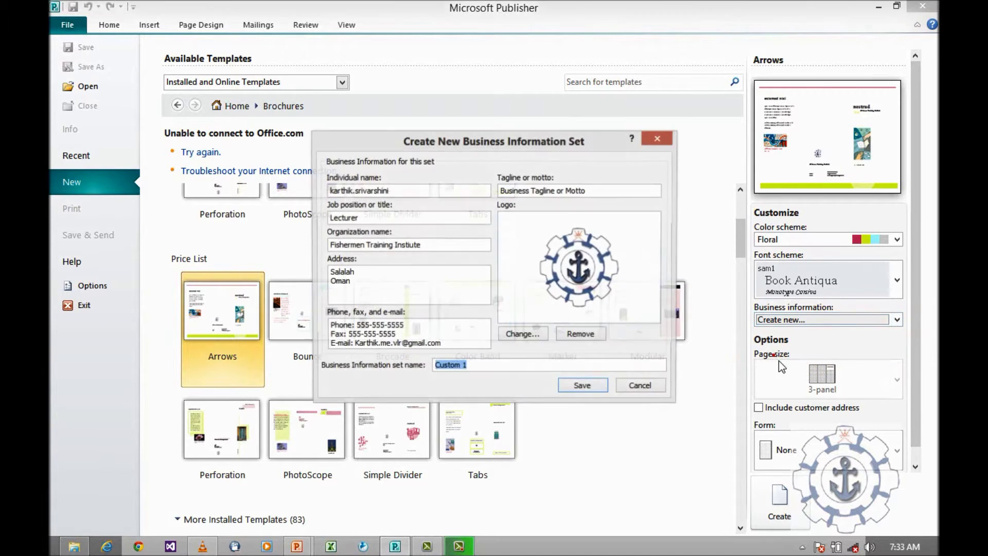
click(374, 192)
click(363, 217)
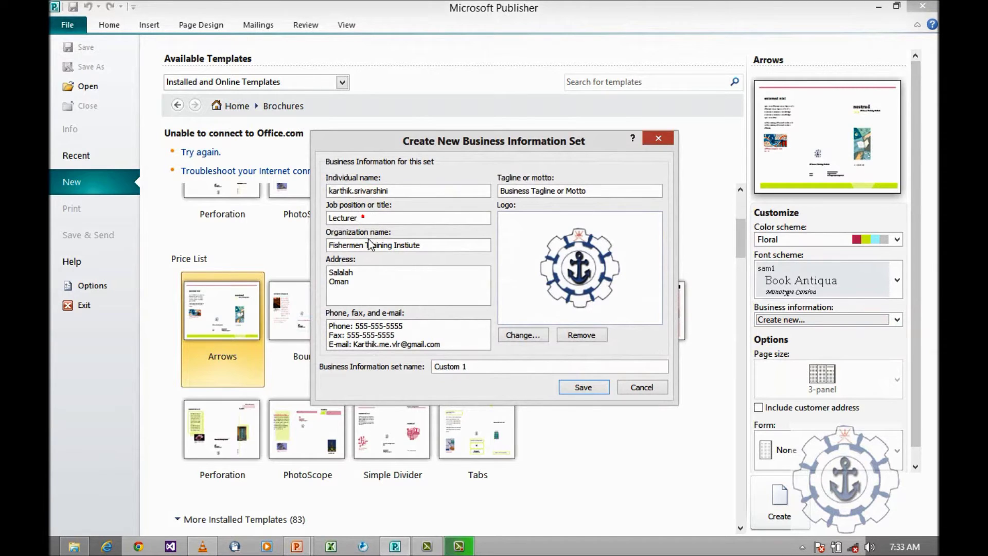
click(366, 245)
drag(467, 367, 435, 368)
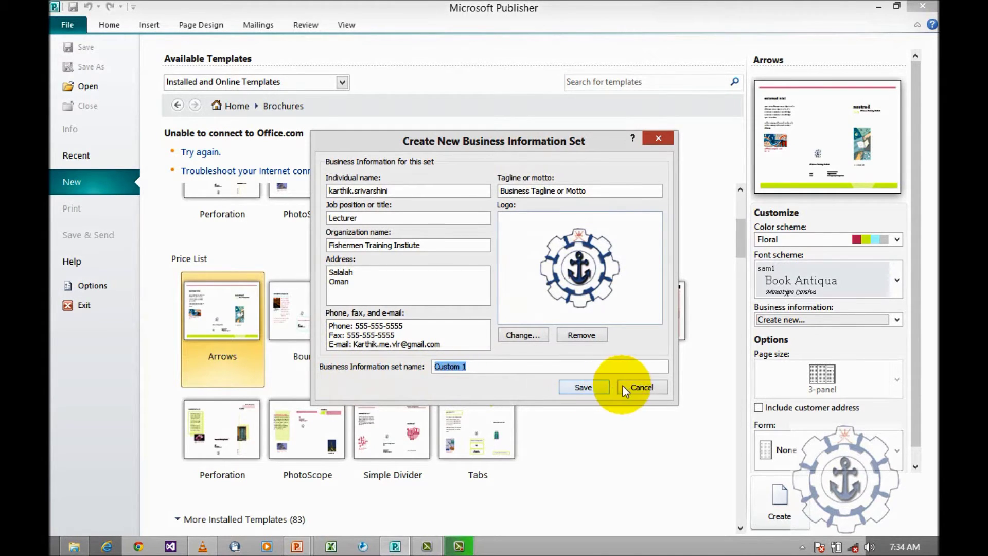
click(638, 387)
click(839, 366)
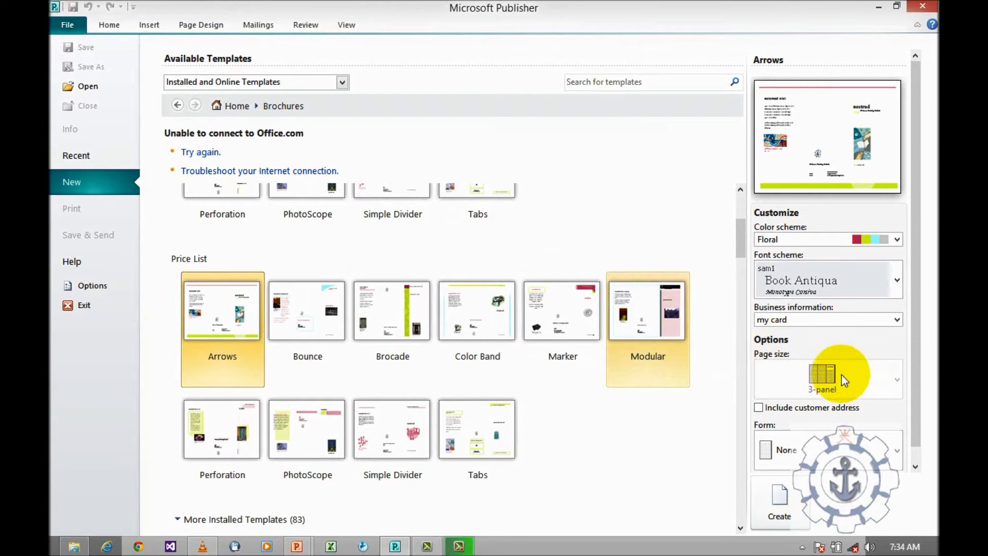
- Include the customer address, set Form to None, and create the Arrows brochure
click(896, 379)
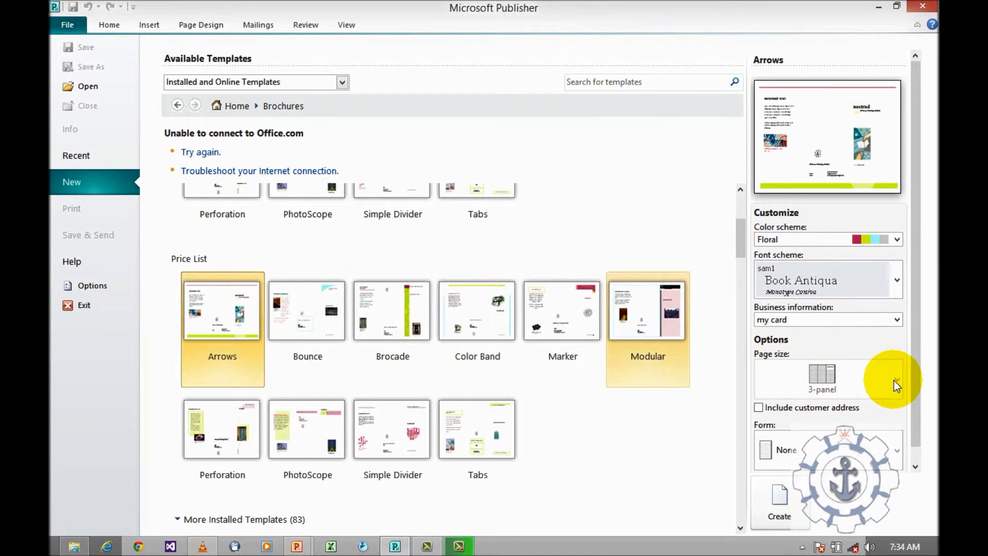
click(759, 407)
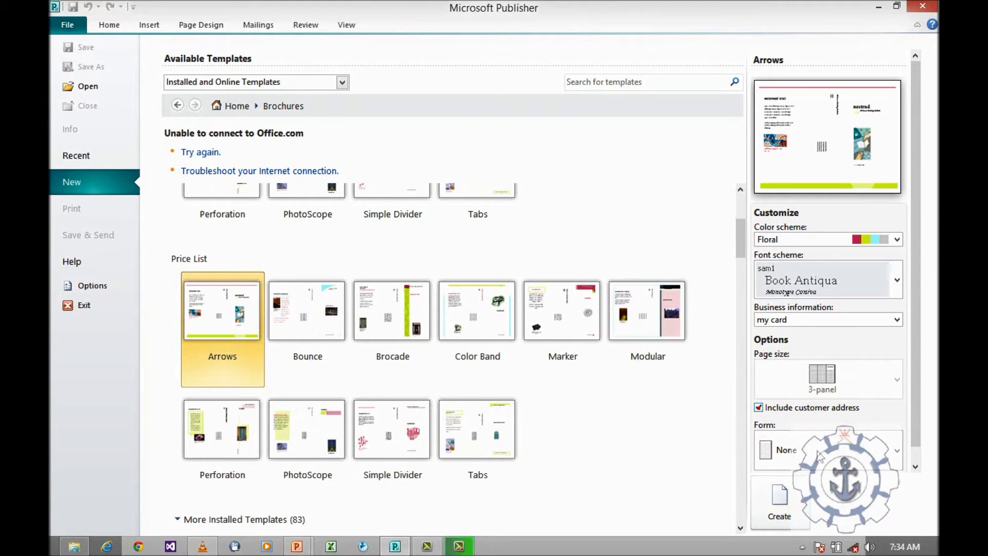
click(890, 452)
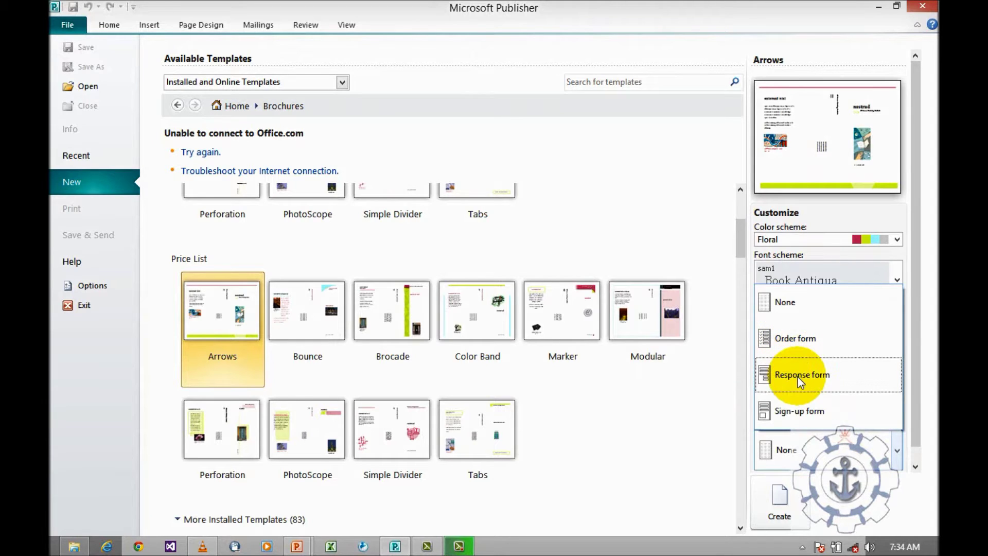
click(774, 306)
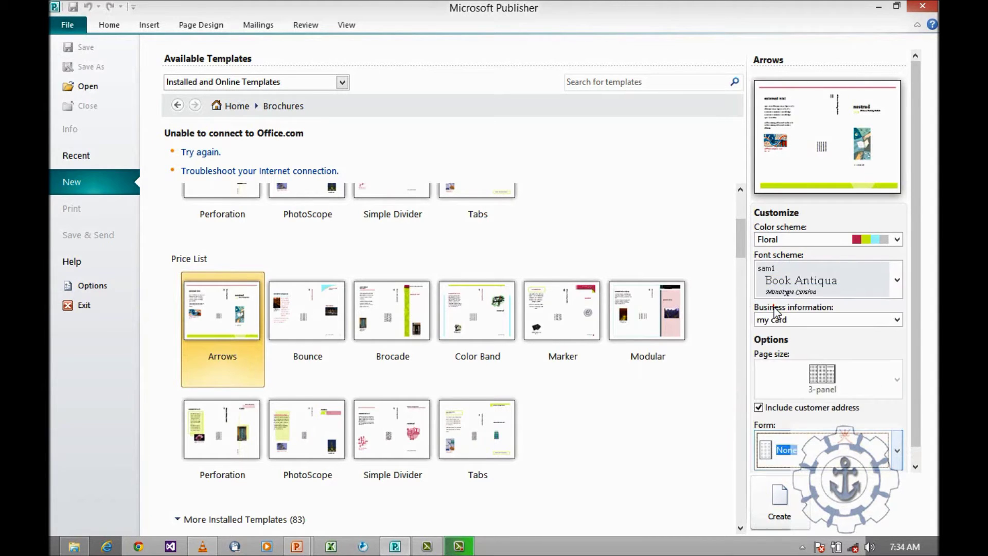
click(791, 494)
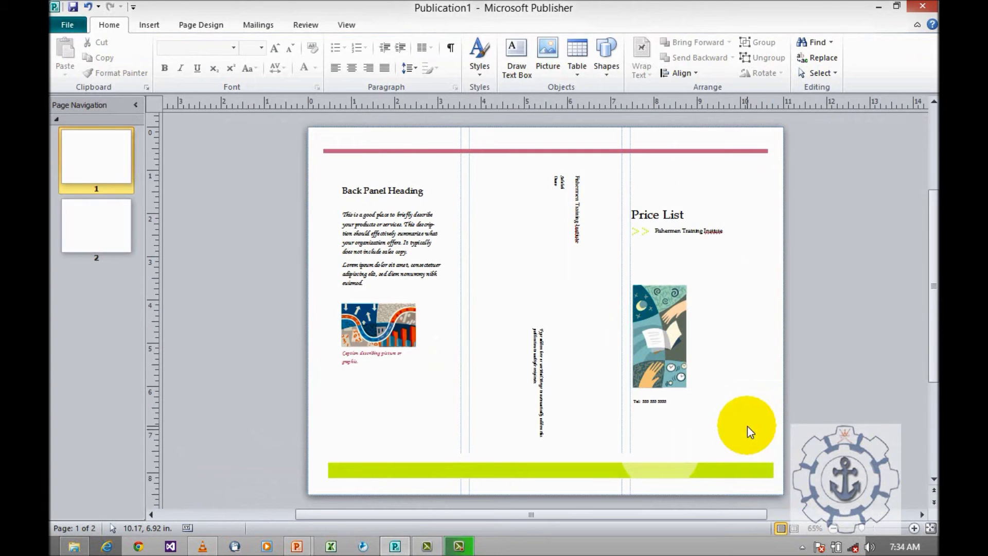
- Correct the misspelled 'Institute' in the Fishermen Training Institute line
right_click(716, 231)
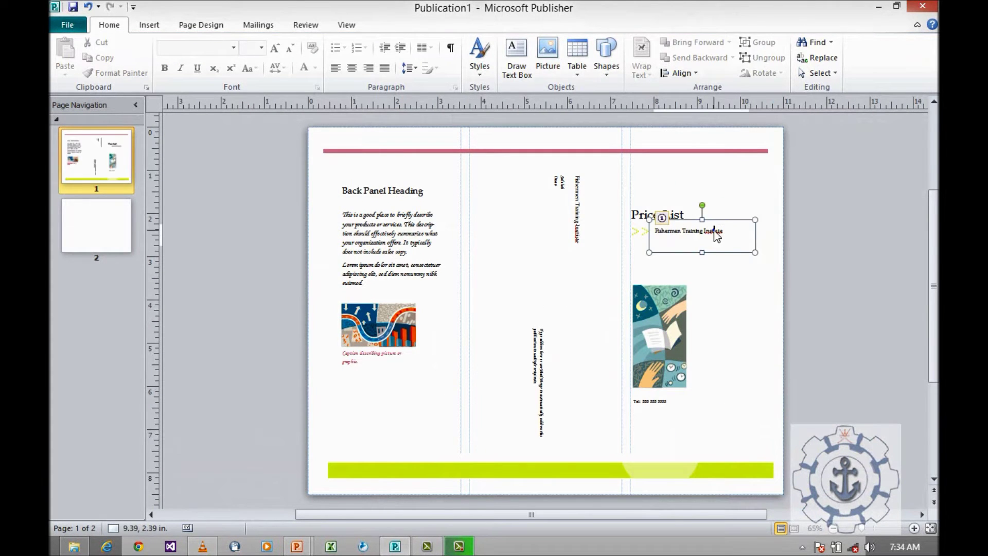
click(724, 238)
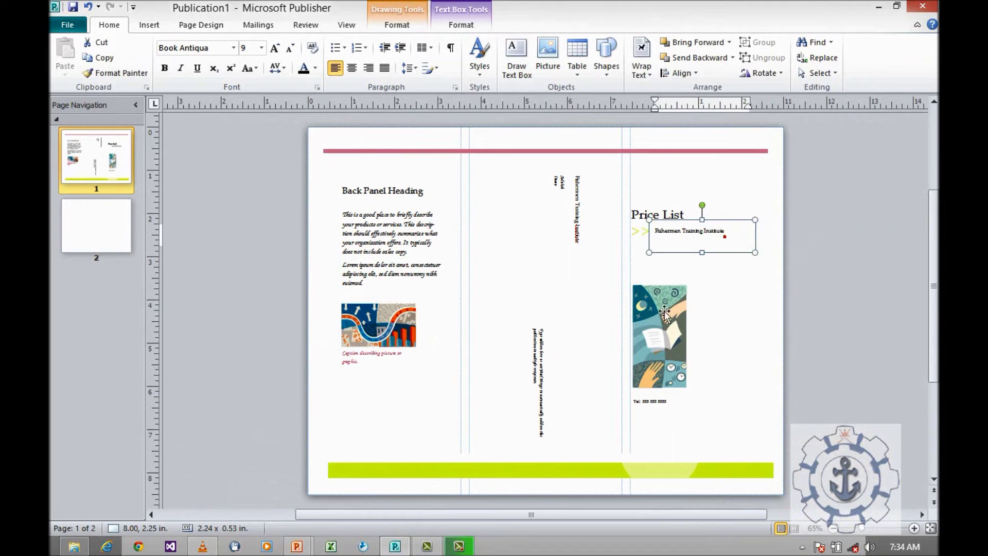
click(709, 291)
click(677, 267)
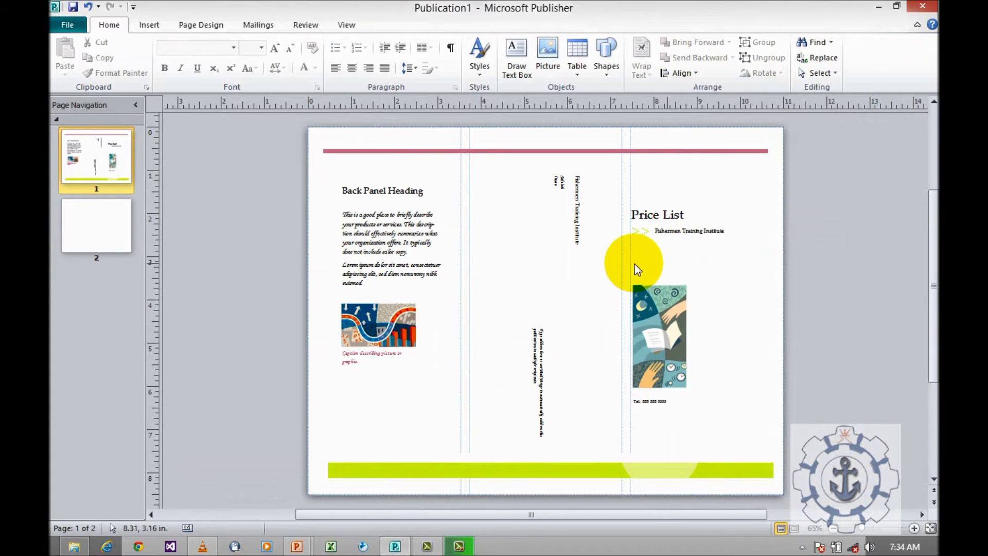
scroll(613, 265, up, 4)
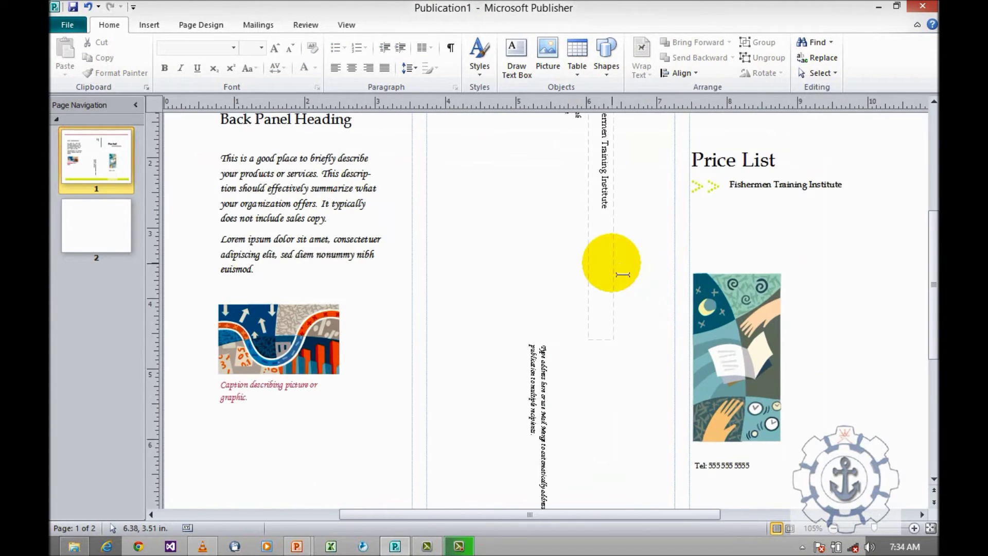
scroll(623, 274, down, 5)
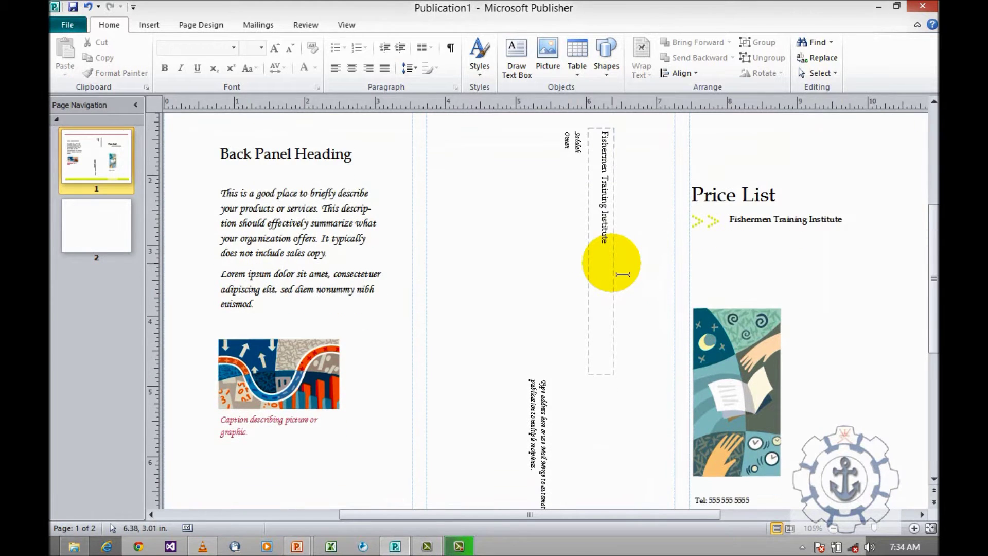
scroll(575, 336, up, 7)
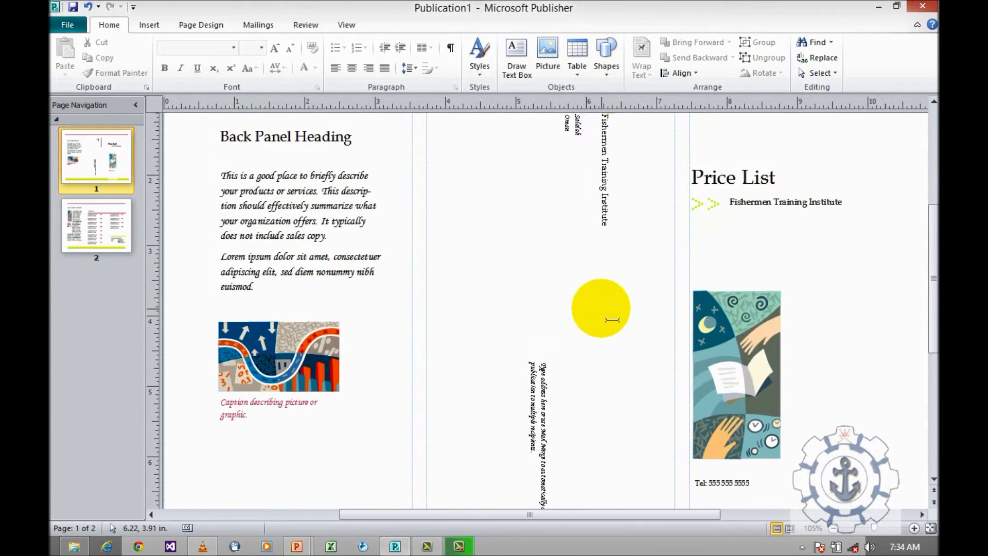
- Select the front-panel text boxes, the Price List line and the illustration
click(600, 283)
click(587, 243)
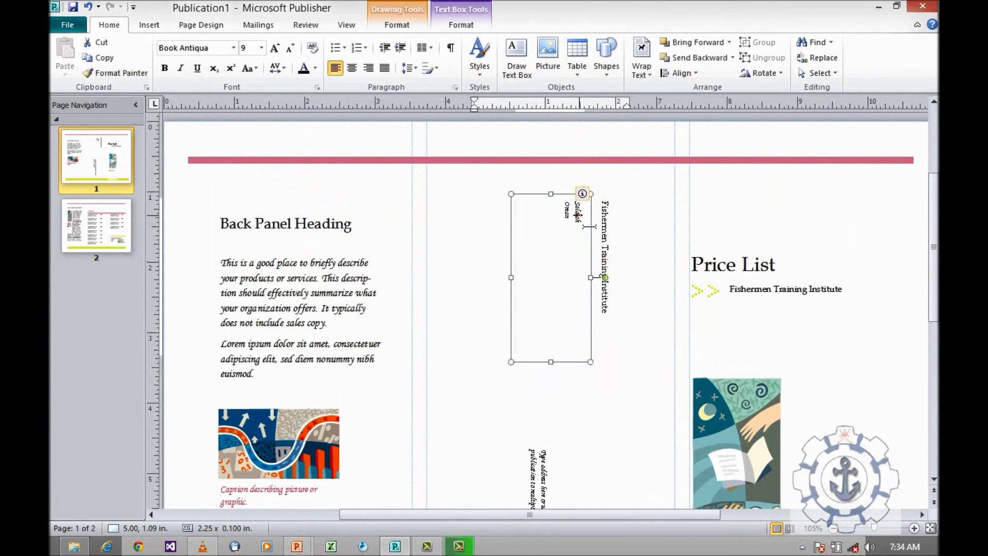
click(775, 297)
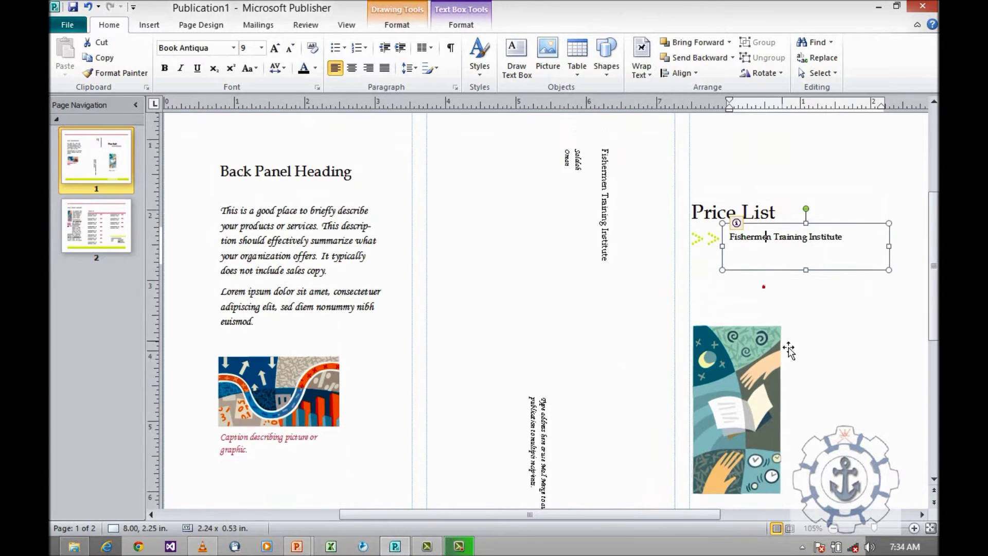
scroll(785, 341, down, 7)
click(758, 321)
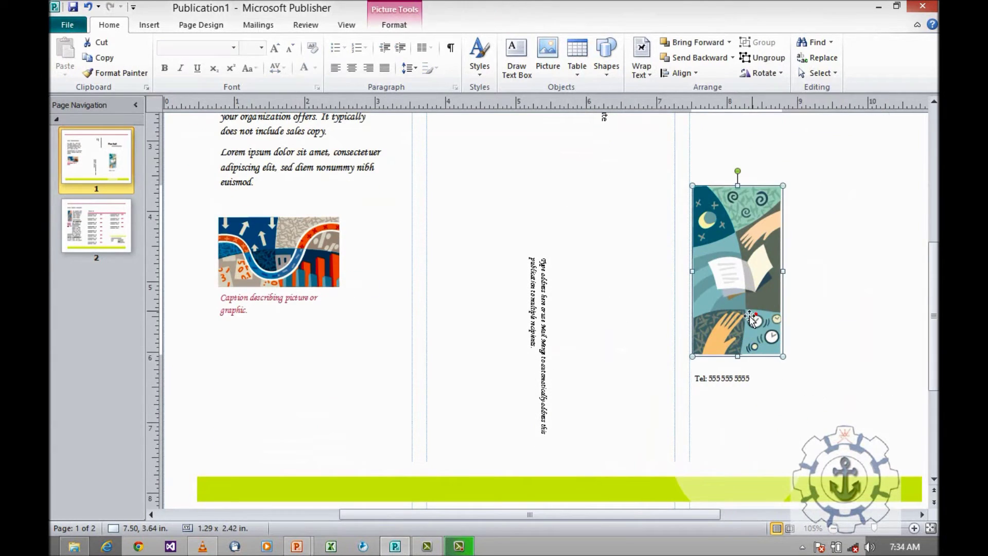
click(750, 312)
- Replace the front-panel picture with logo_new from Desktop > FTI_logo > logo
right_click(745, 306)
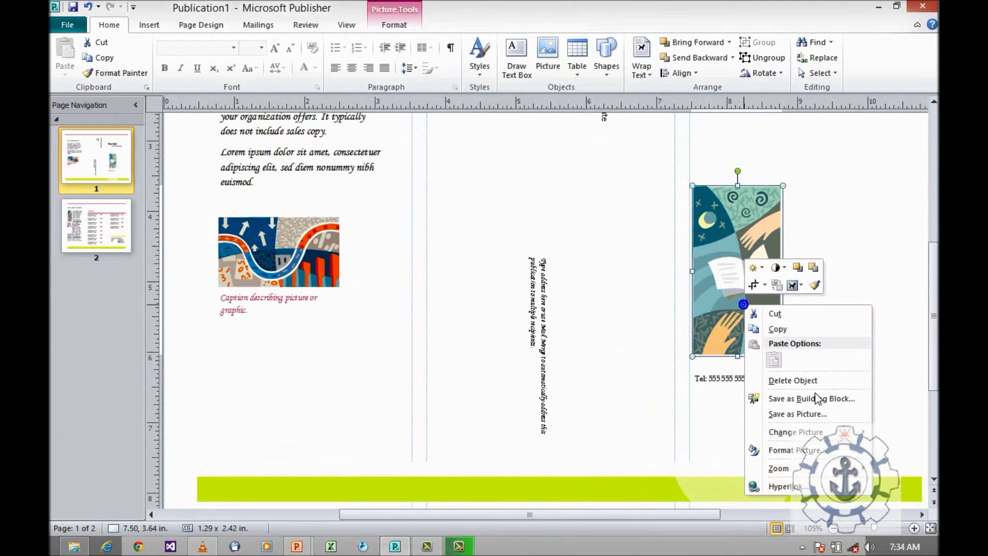
mouse_move(755, 431)
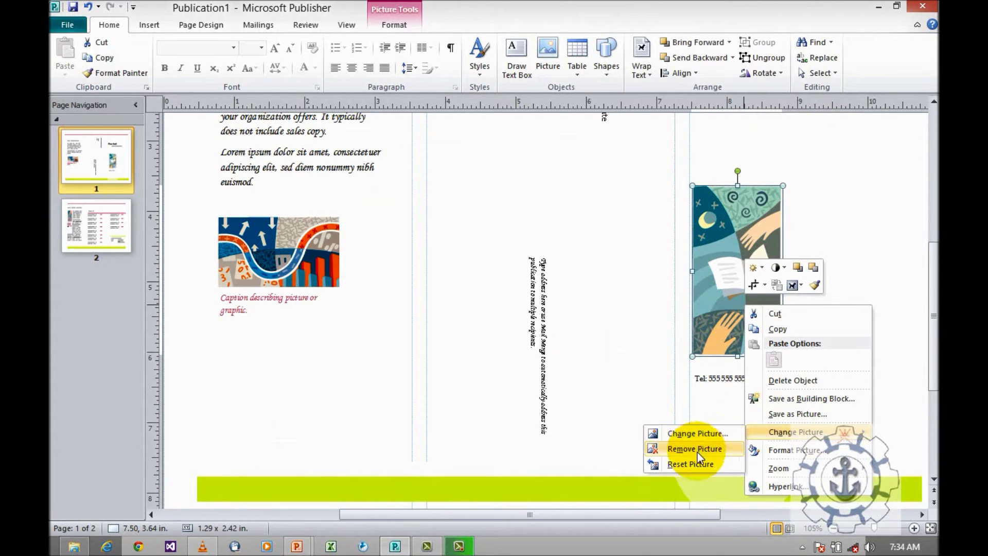
click(695, 435)
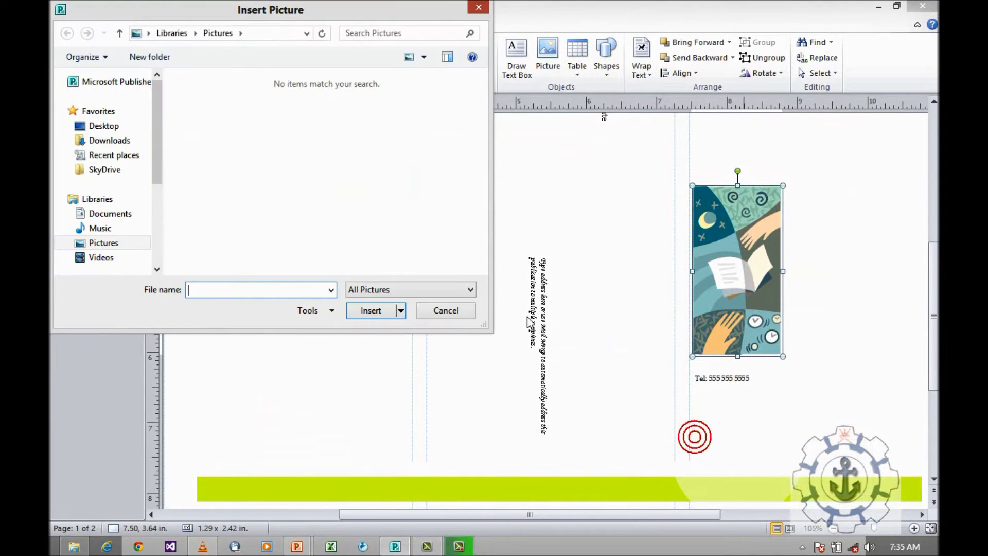
click(118, 126)
click(215, 146)
scroll(215, 147, down, 5)
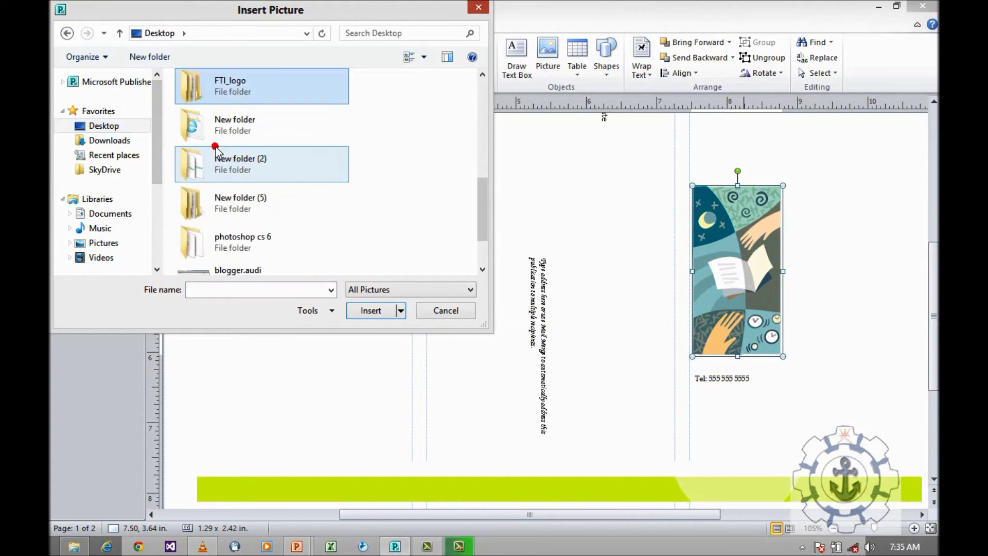
double_click(228, 91)
double_click(237, 96)
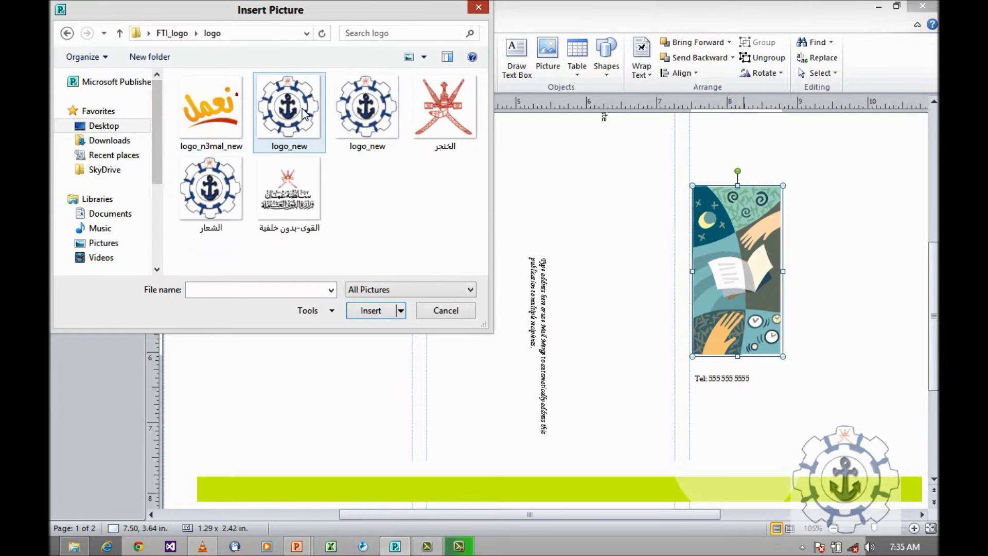
click(367, 108)
click(371, 310)
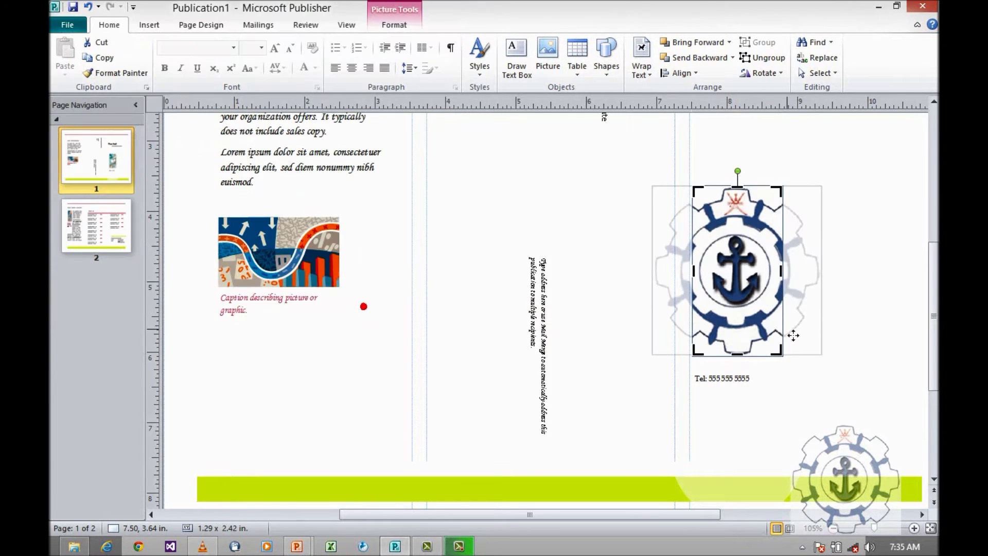
- Crop and enlarge the logo, then move it to the right
click(783, 309)
scroll(752, 321, up, 1)
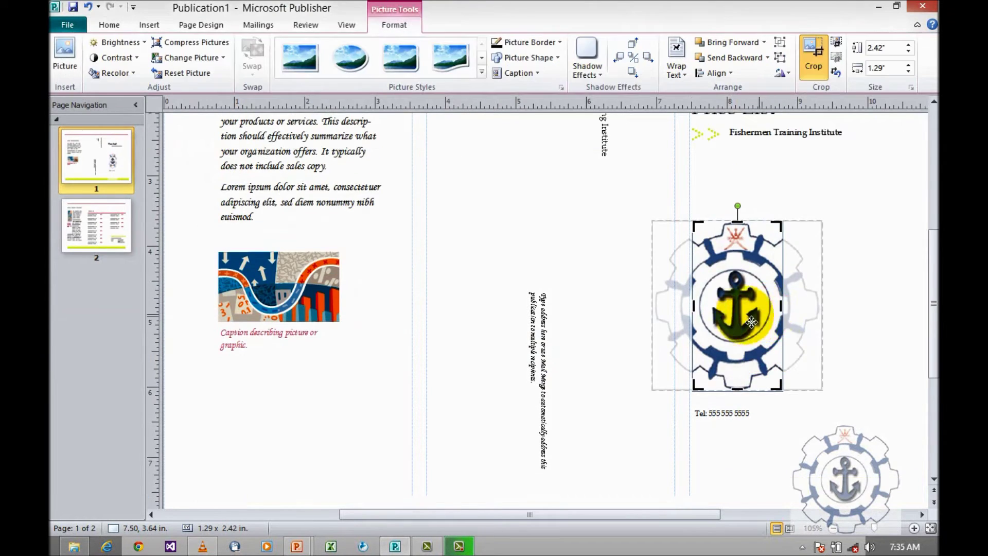
drag(792, 315, 837, 309)
drag(765, 304, 662, 318)
click(694, 306)
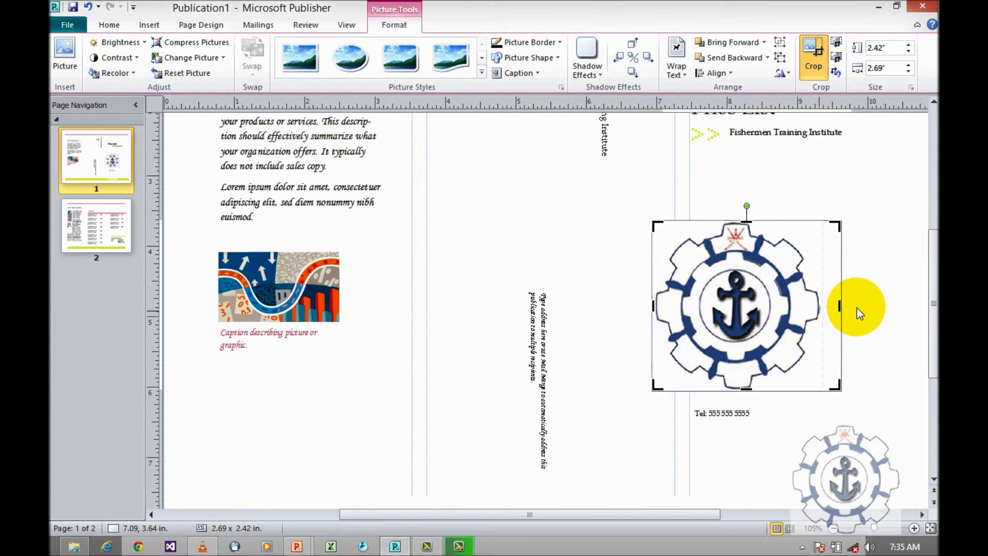
drag(856, 308, 855, 308)
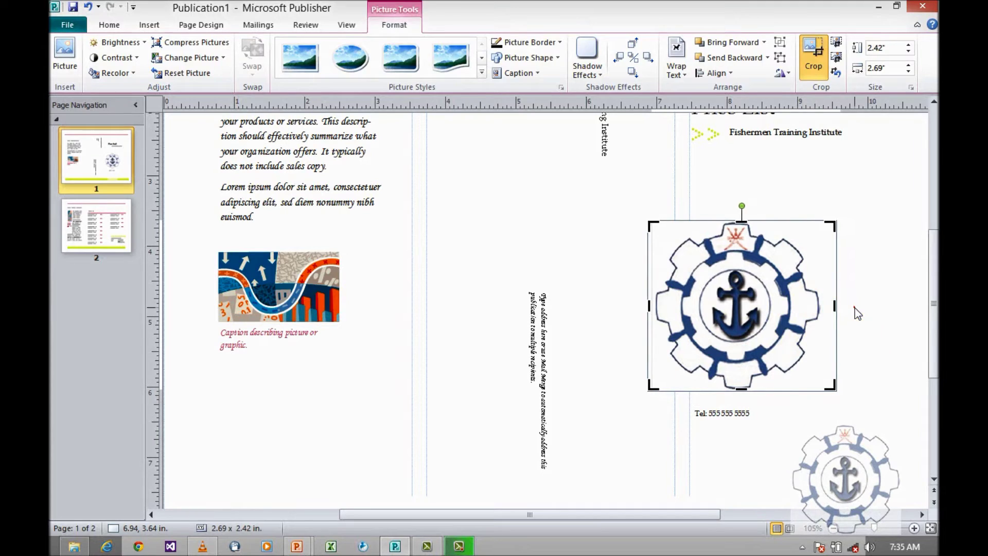
click(854, 308)
drag(748, 310, 806, 309)
- Select the telephone number line and then the left panel's body text
click(798, 407)
scroll(801, 415, up, 1)
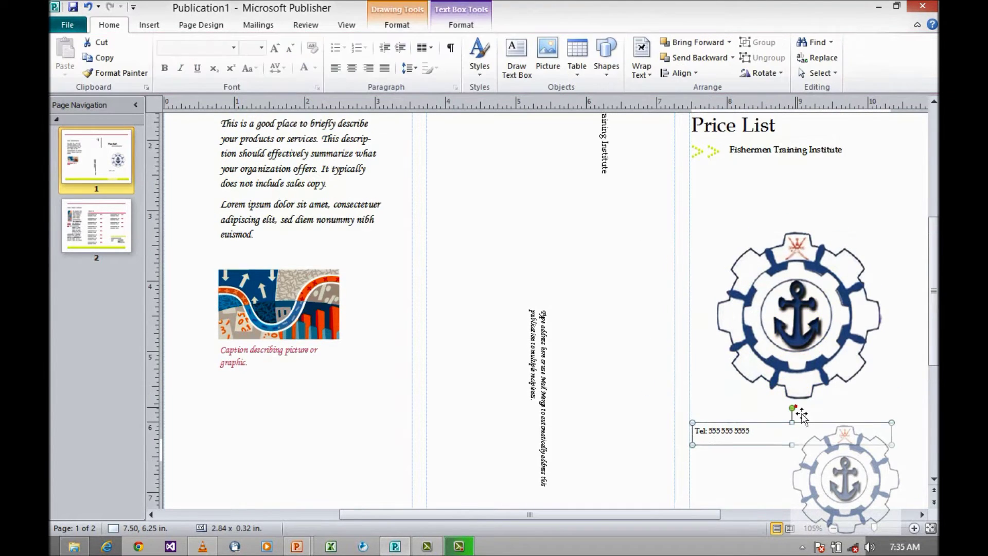
scroll(801, 414, up, 1)
click(769, 463)
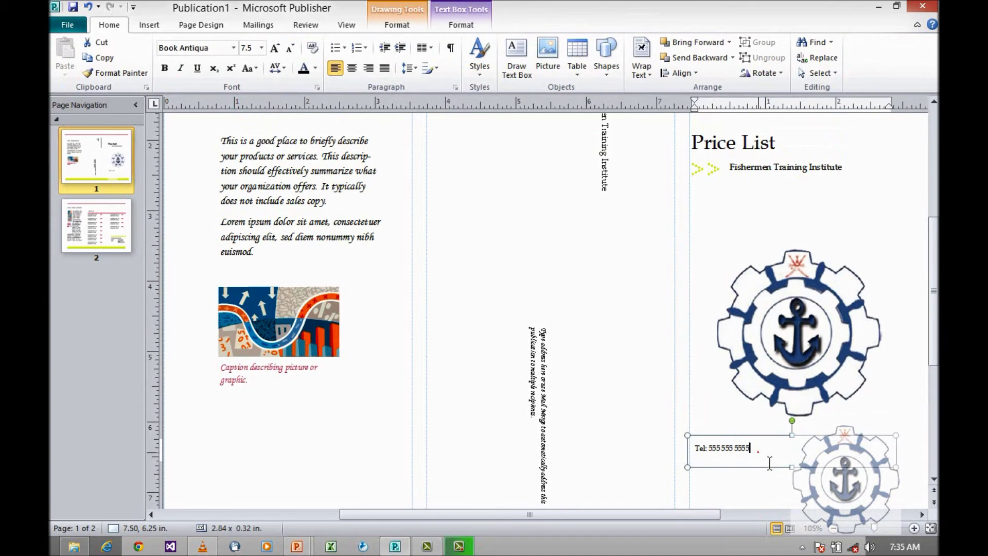
scroll(762, 461, up, 4)
click(348, 371)
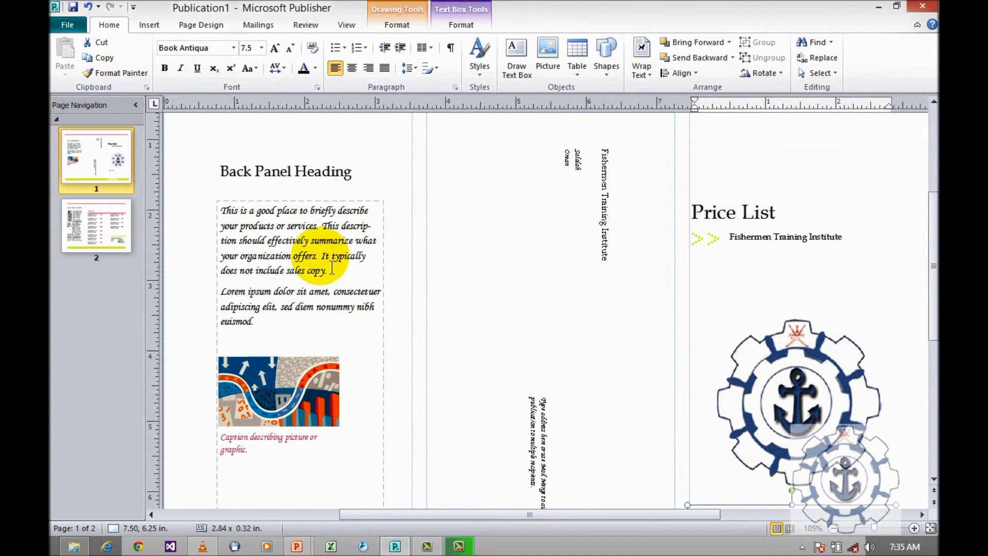
- Replace the Back Panel Heading placeholder with 'Creative Debuggers'
drag(221, 171, 366, 184)
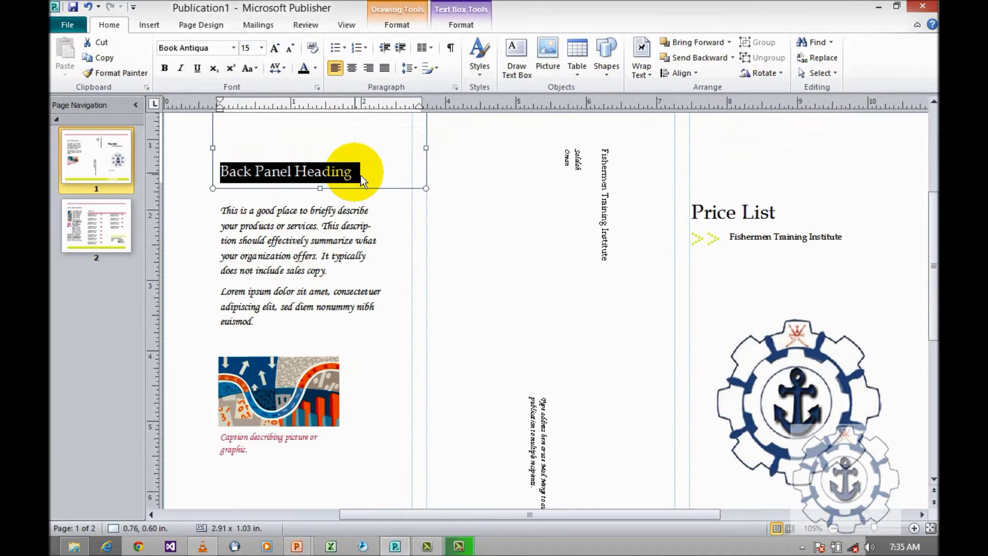
text(D)
key(BackSpace)
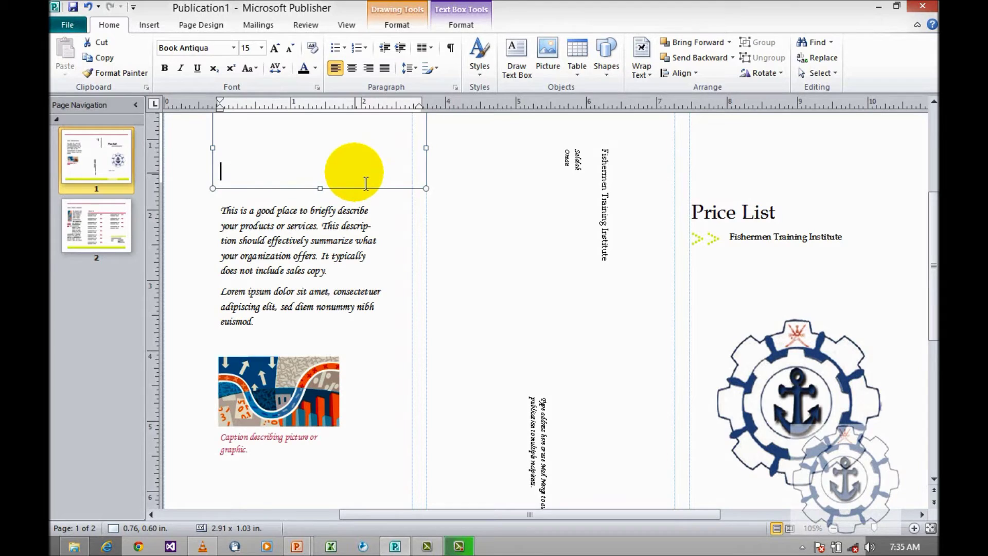
text(Qre)
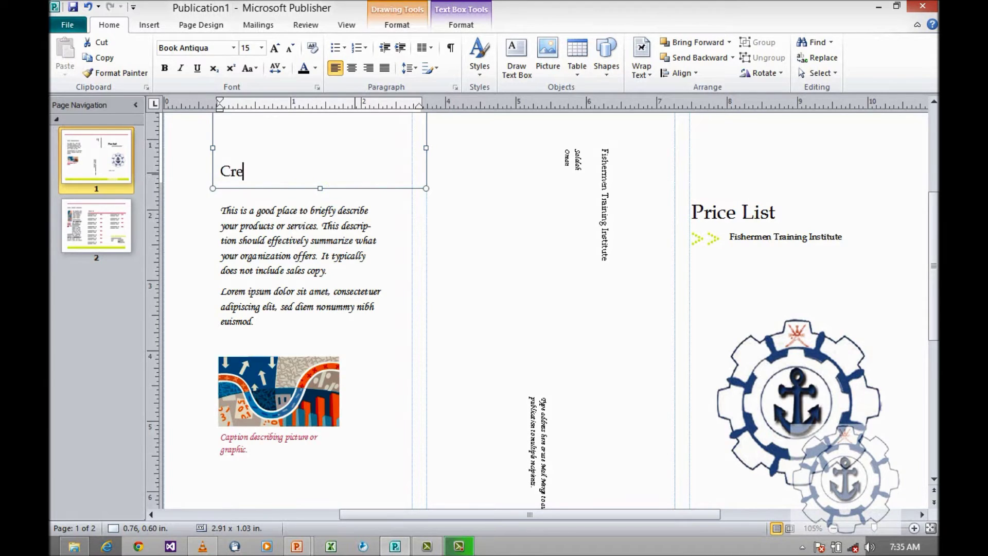
text(ative )
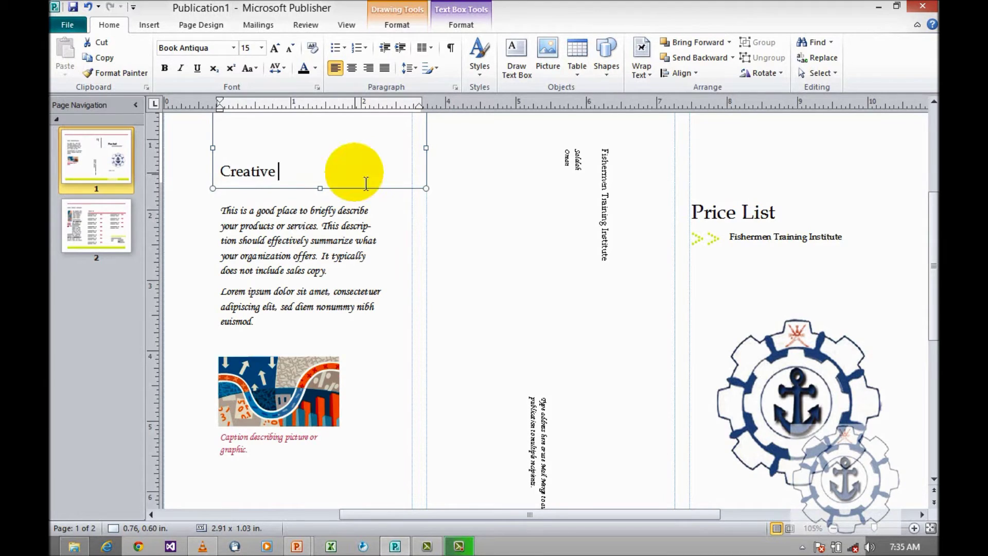
text(Debuggers)
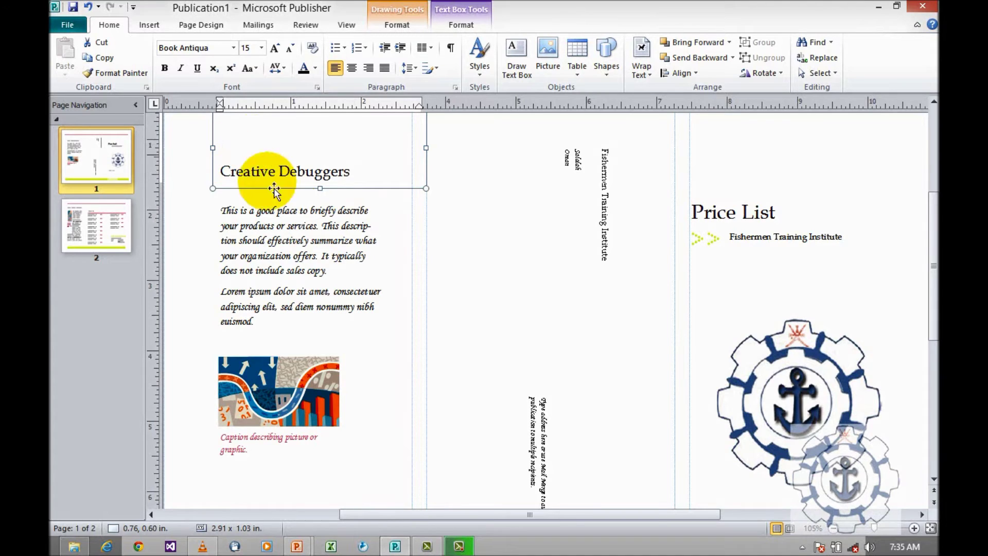
click(299, 245)
key(ctrl+a)
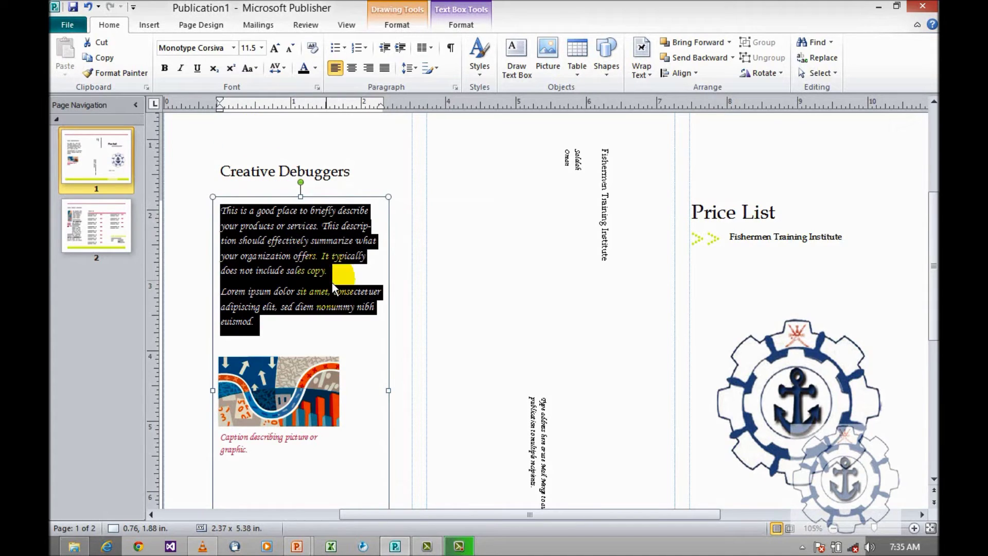
- Replace the sample text with 'Fishermen Training Institute—Salalah provides a wide range of solutions…'
key(Delete)
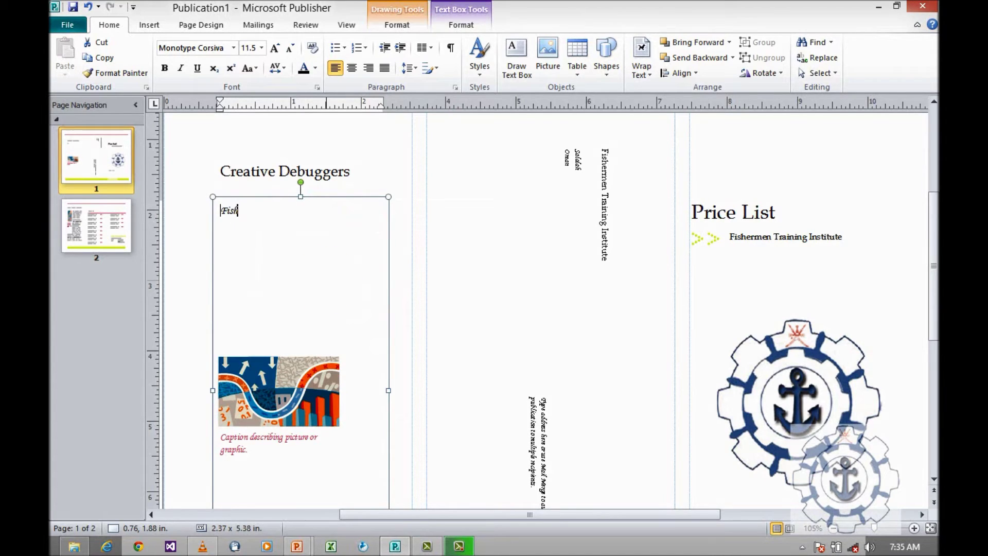
text(Fishermen Training Intitute )
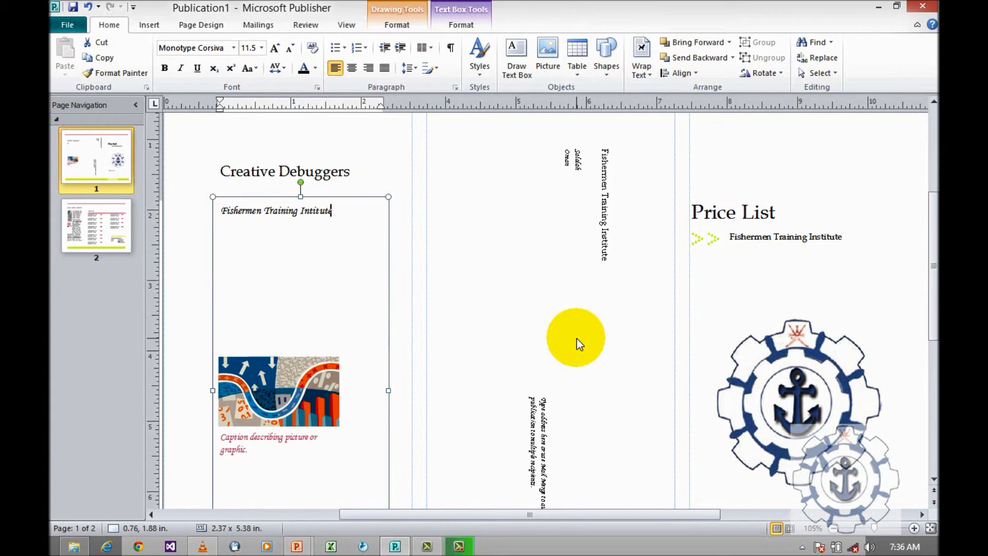
text(--Sa)
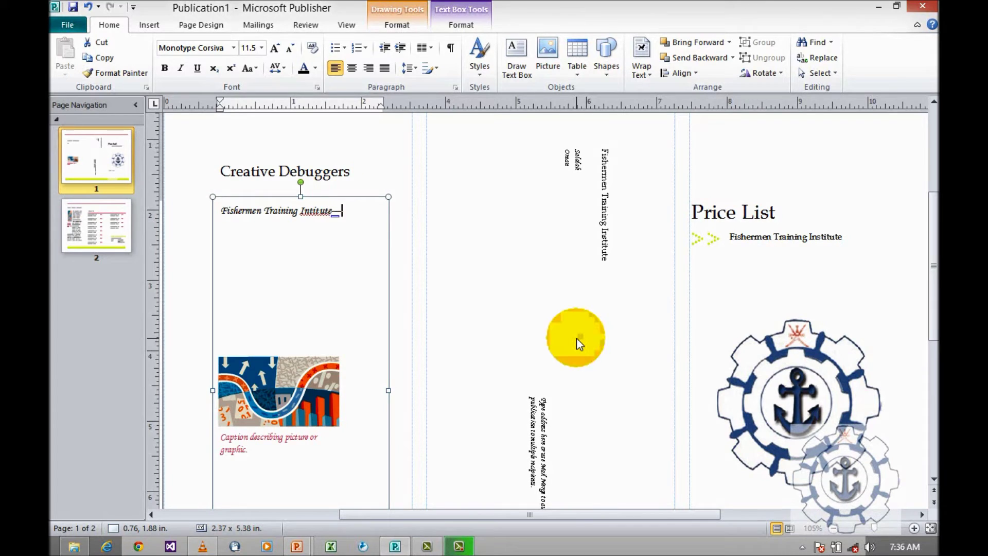
text(llah)
key(BackSpace)
key(BackSpace)
key(BackSpace)
text(lalah)
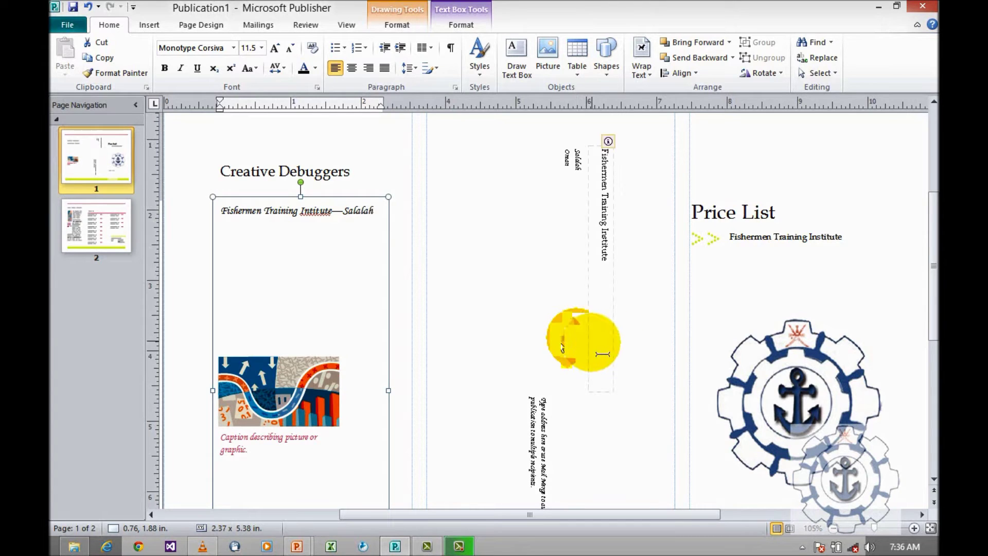
right_click(325, 223)
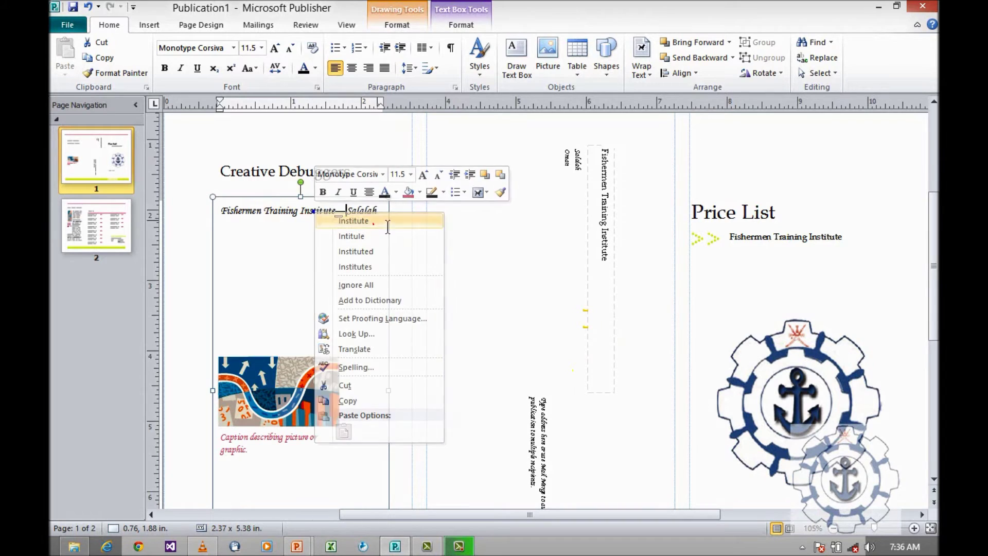
click(355, 228)
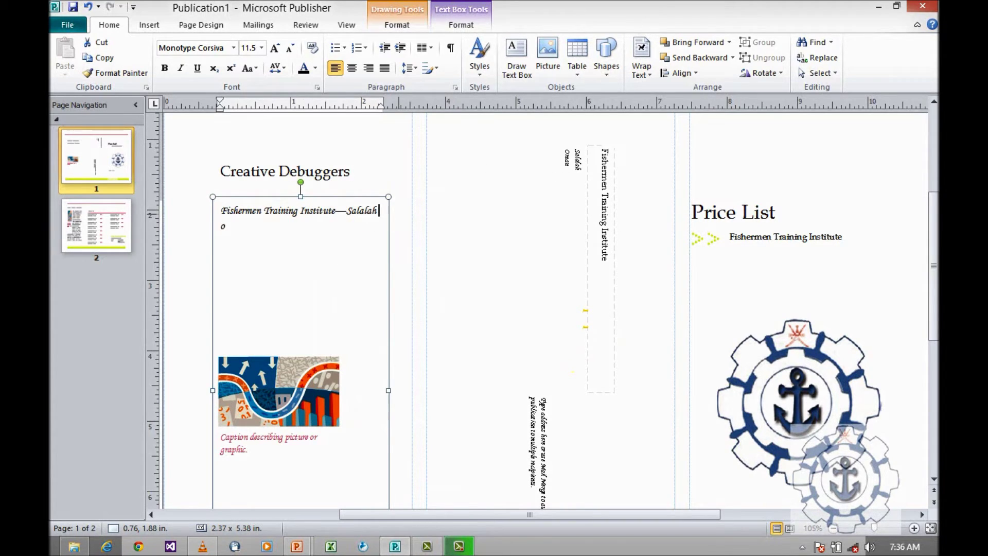
text(provides a wide range of)
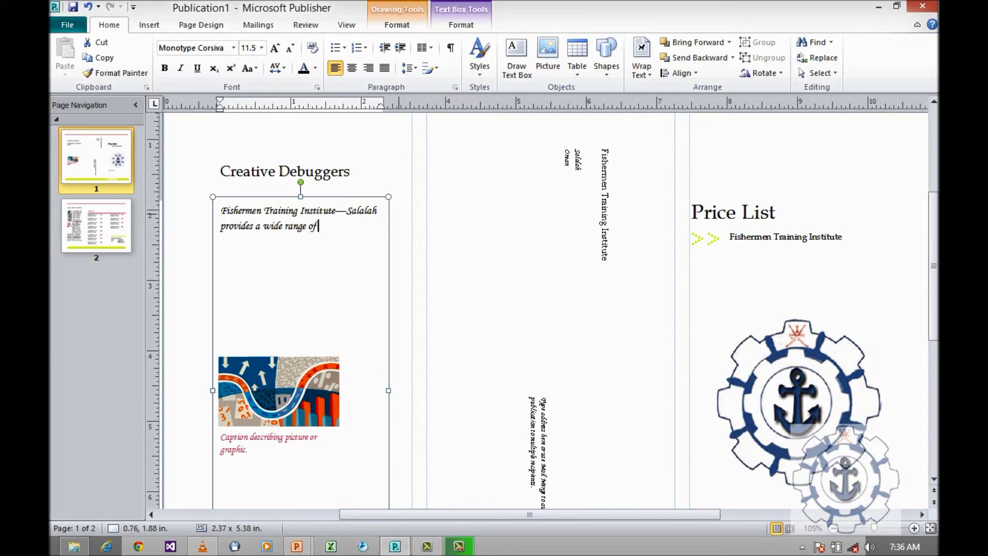
text( solutions in educat)
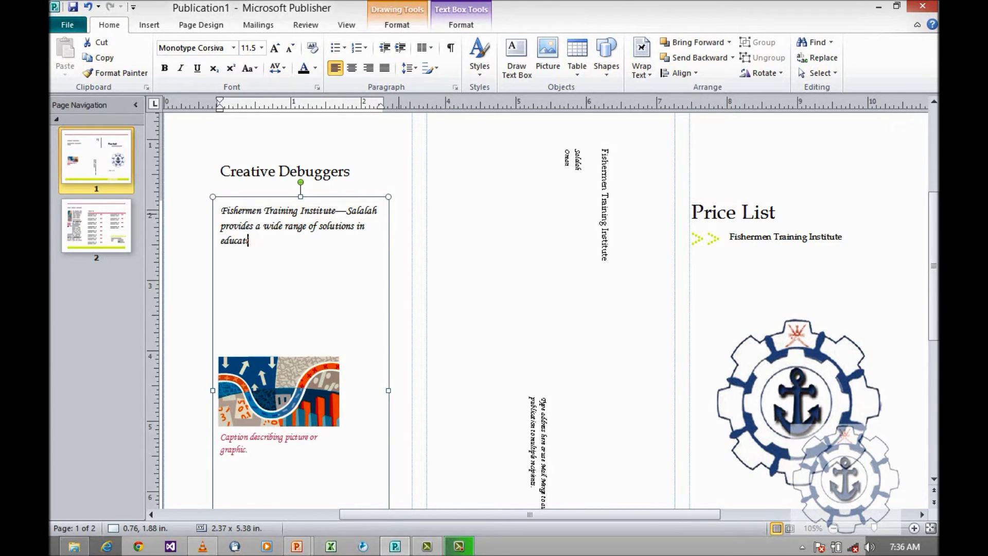
text(ion )
text(l Sector and it provides)
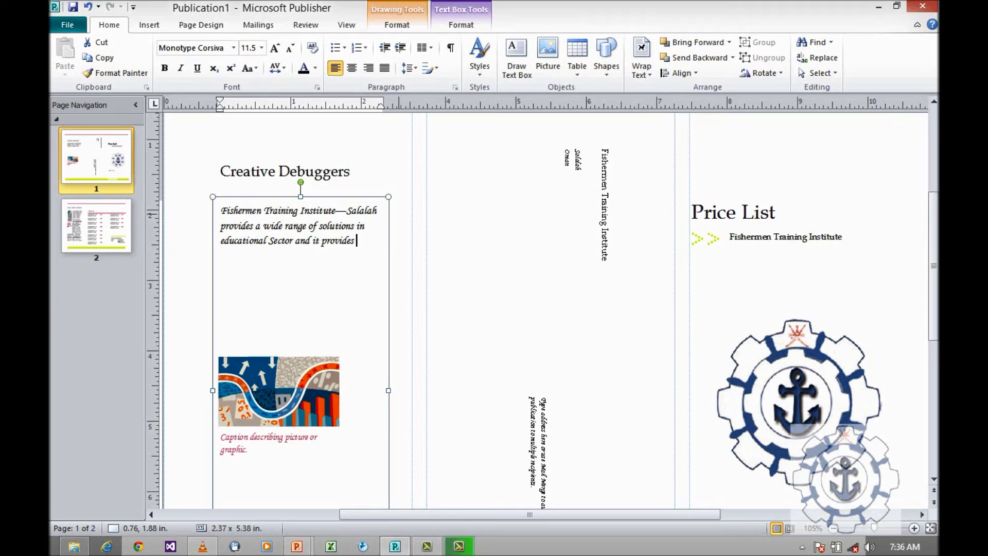
- Replace the repeated 'provides' with 'offers various courses like'
key(ctrl+z)
click(341, 237)
double_click(352, 246)
text(of)
text(fer)
text(s vorious)
key(BackSpace)
key(BackSpace)
text(ourses)
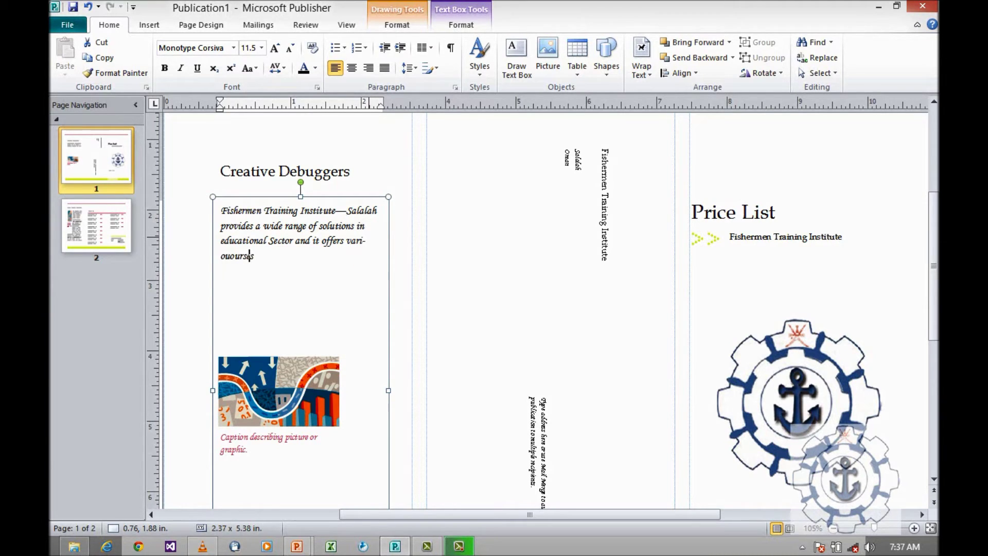
text(s like)
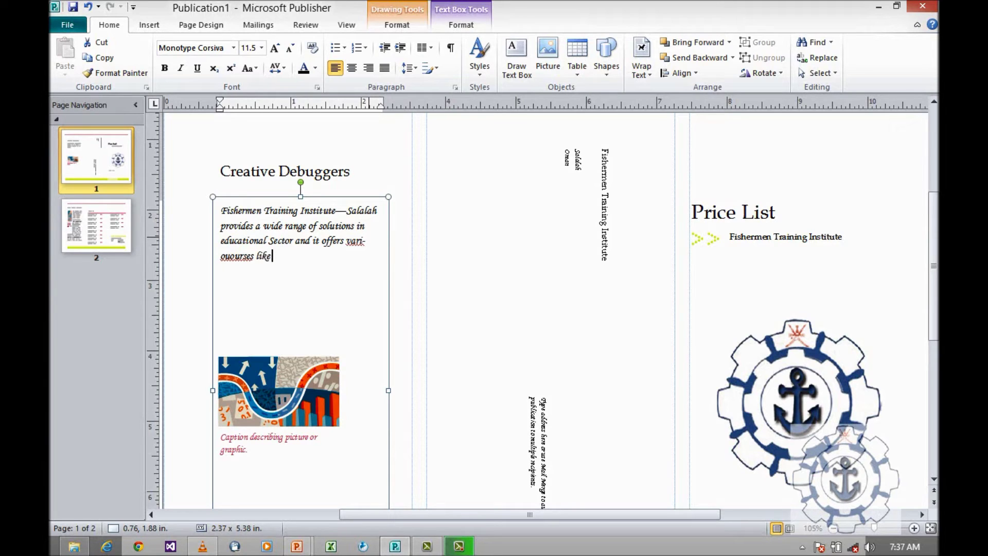
- Fix the typos in 'various' and insert 'courses' before 'like'
right_click(364, 240)
key(Escape)
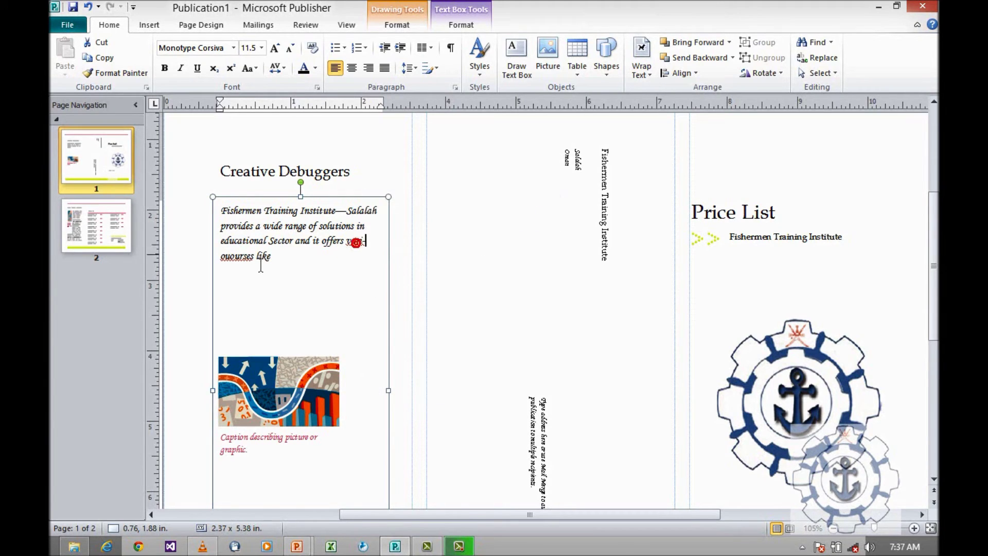
click(241, 260)
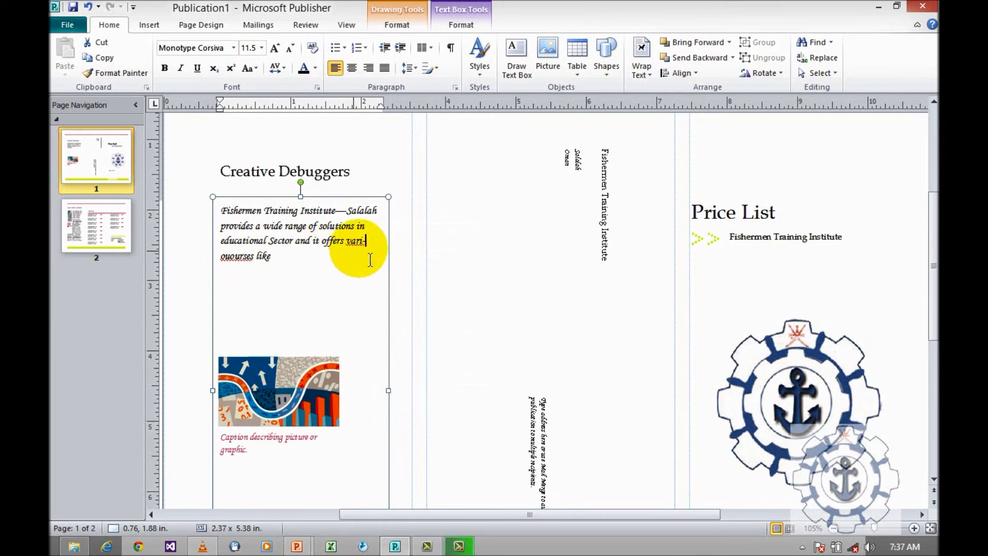
text(ous)
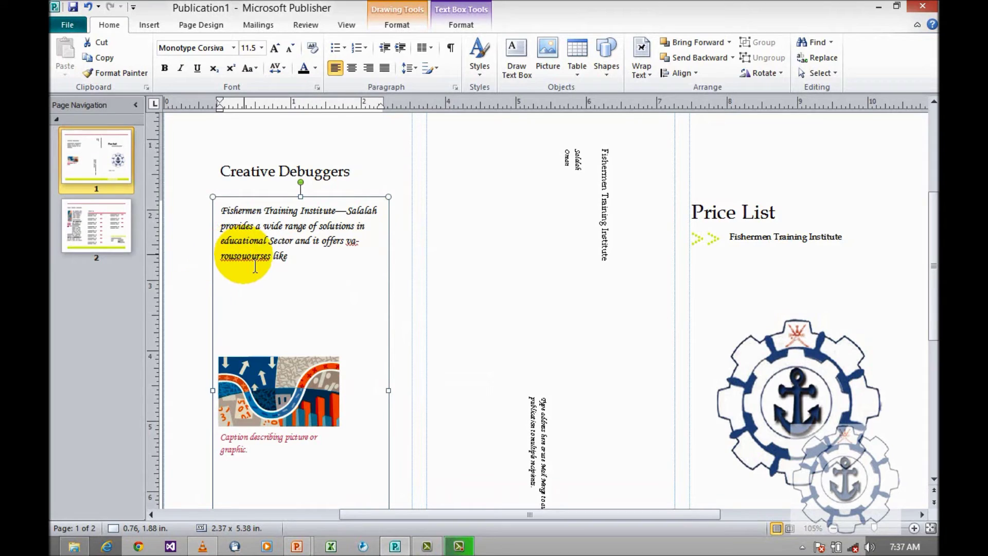
key(Delete)
key(Delete)
key(Delete)
key(Delete)
key(Delete)
key(Delete)
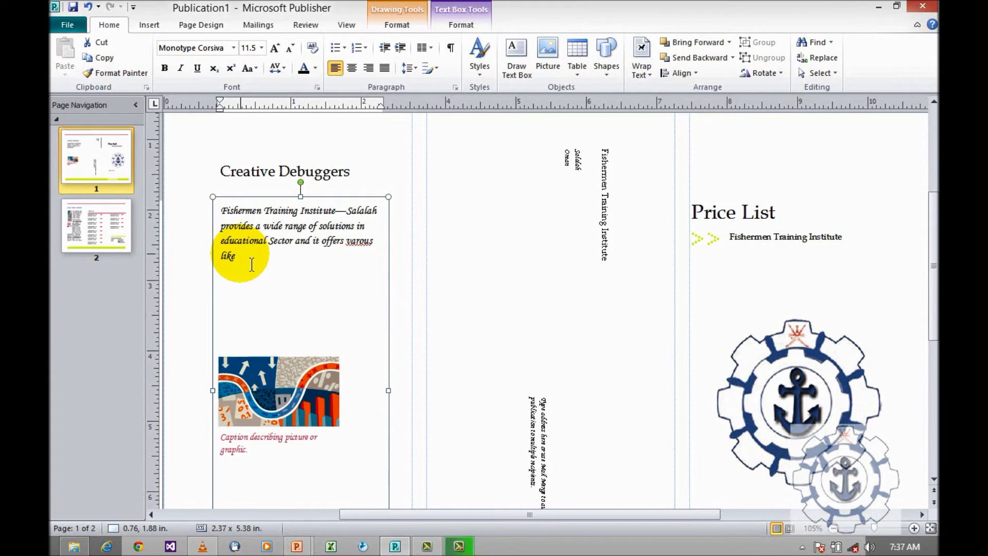
key(Right)
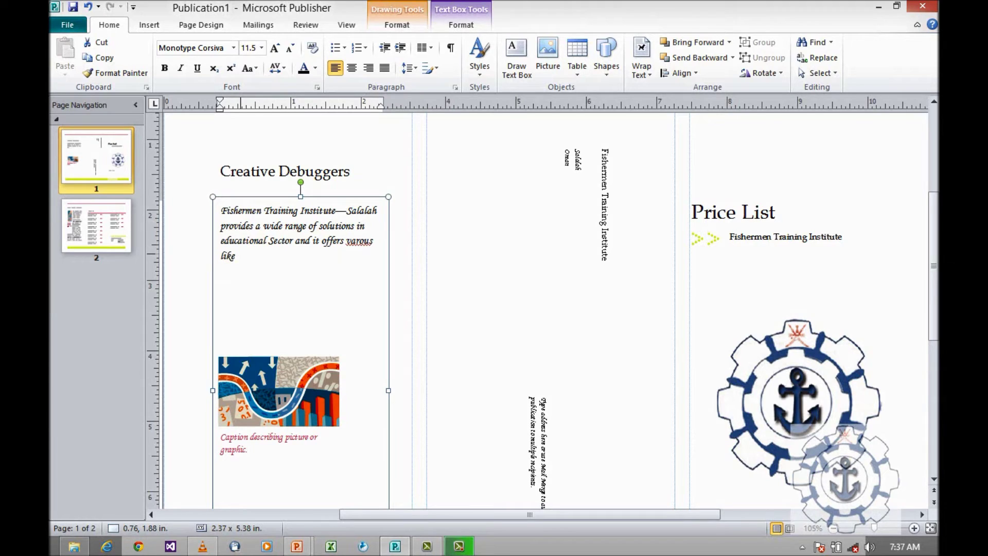
text(i)
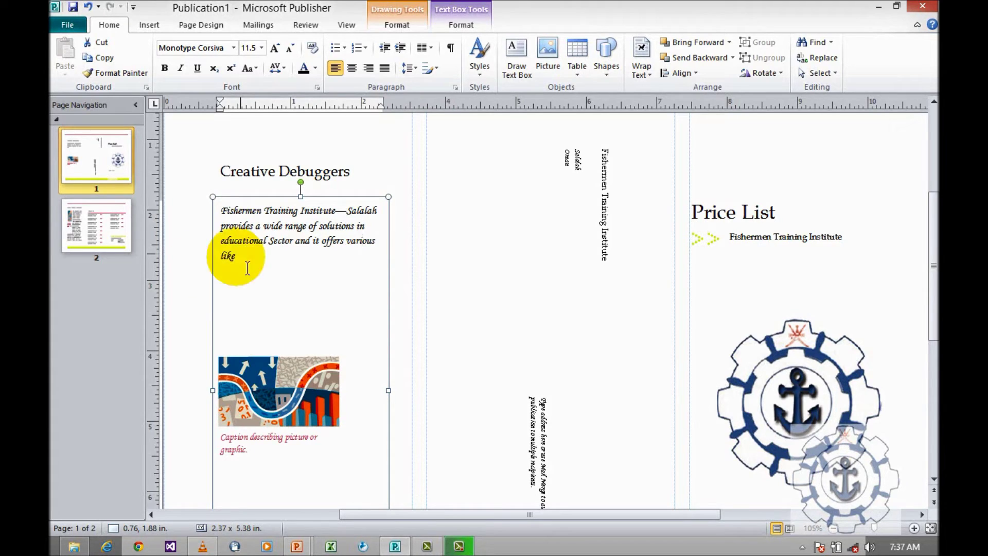
click(275, 269)
click(221, 256)
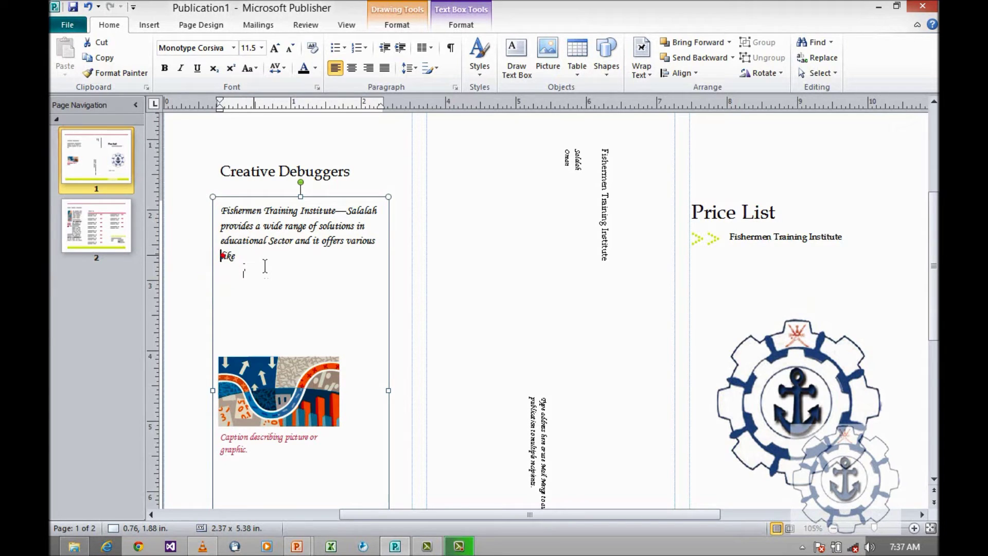
text(courses)
click(311, 262)
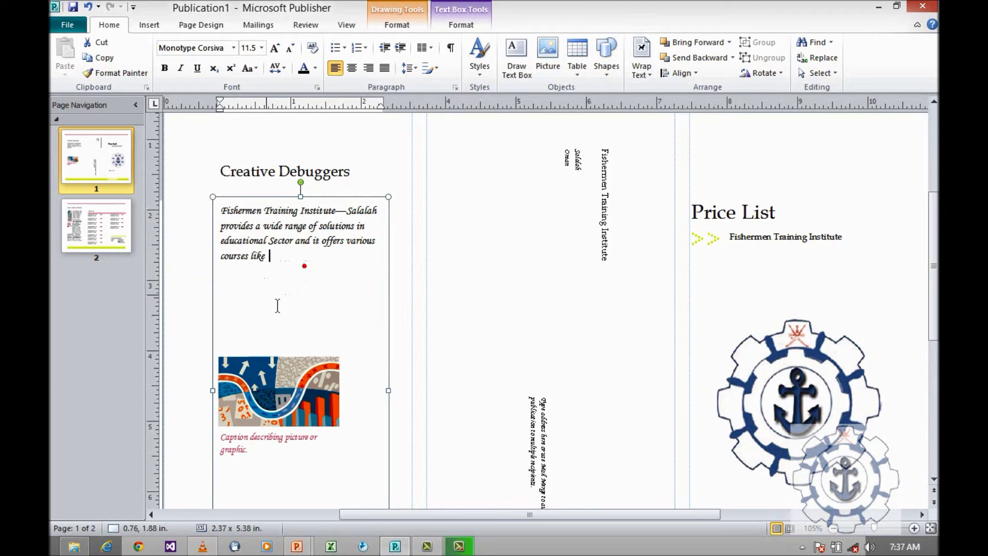
- Start the numbered list with '1. information Technology'
key(Return)
text(1. information technology)
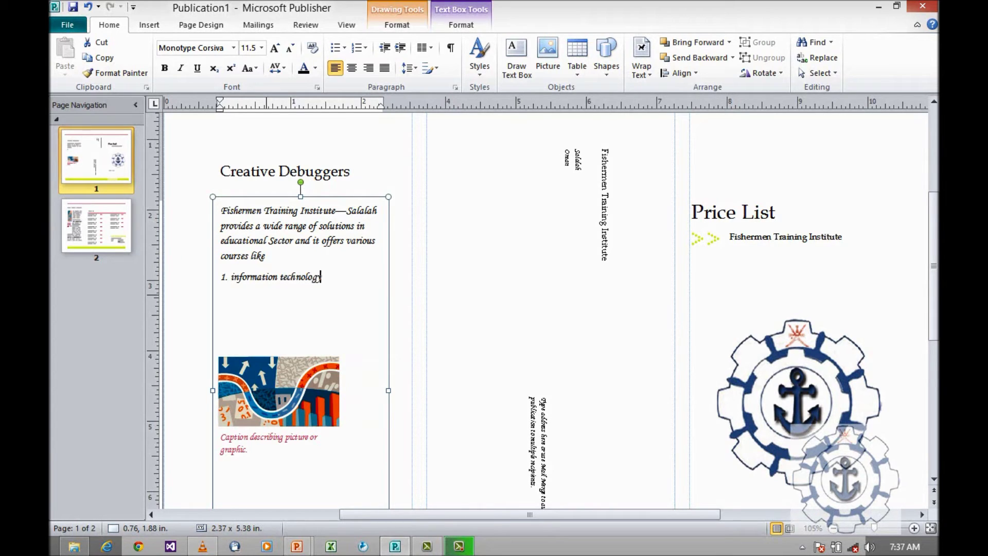
click(329, 291)
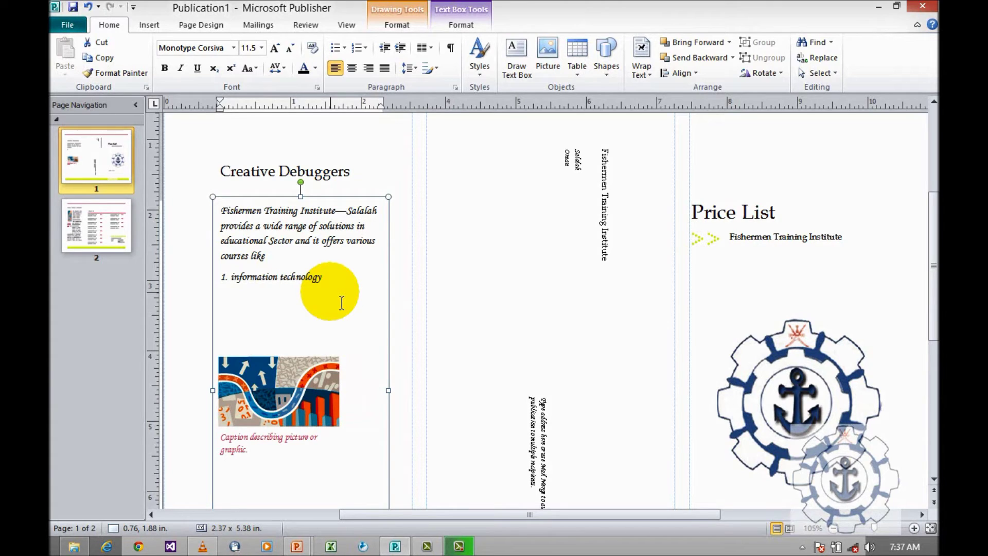
key(BackSpace)
text(T)
click(340, 276)
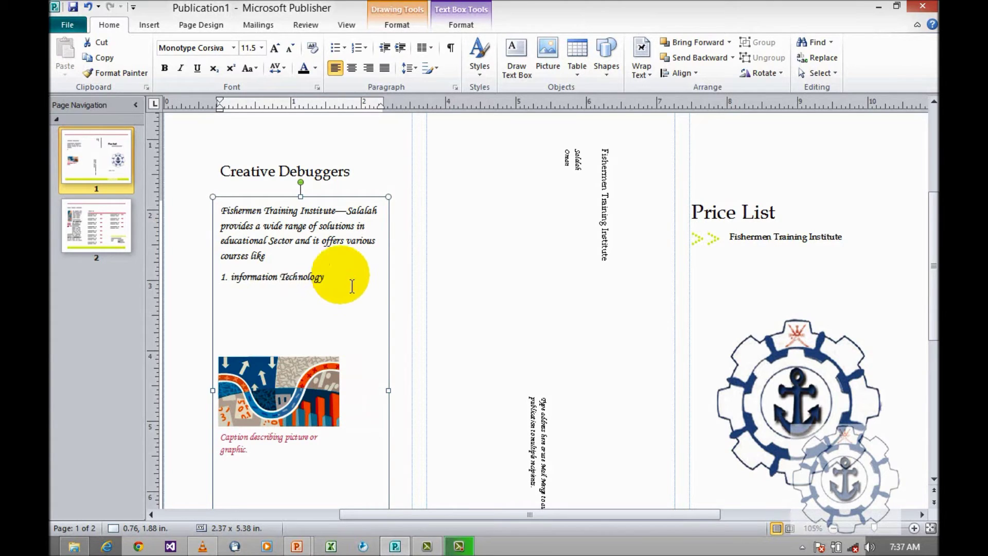
- Add list items 'Marine' and 'Electronic and Communication'
key(Return)
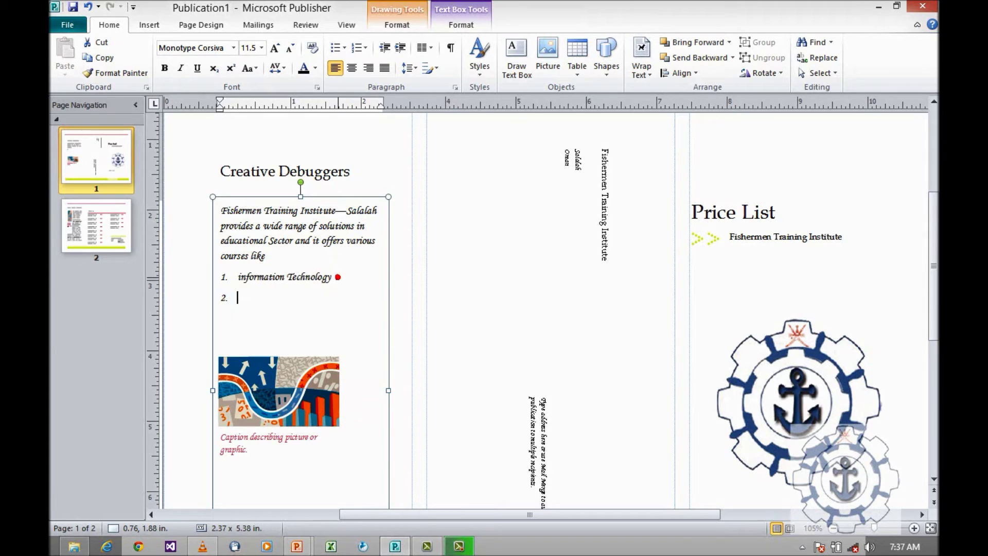
text(2)
key(BackSpace)
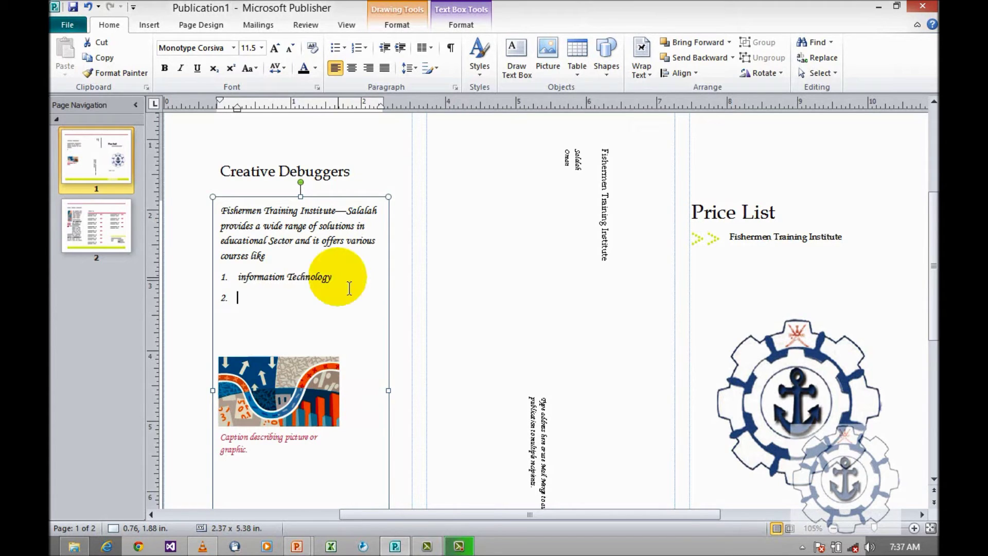
text(Marine)
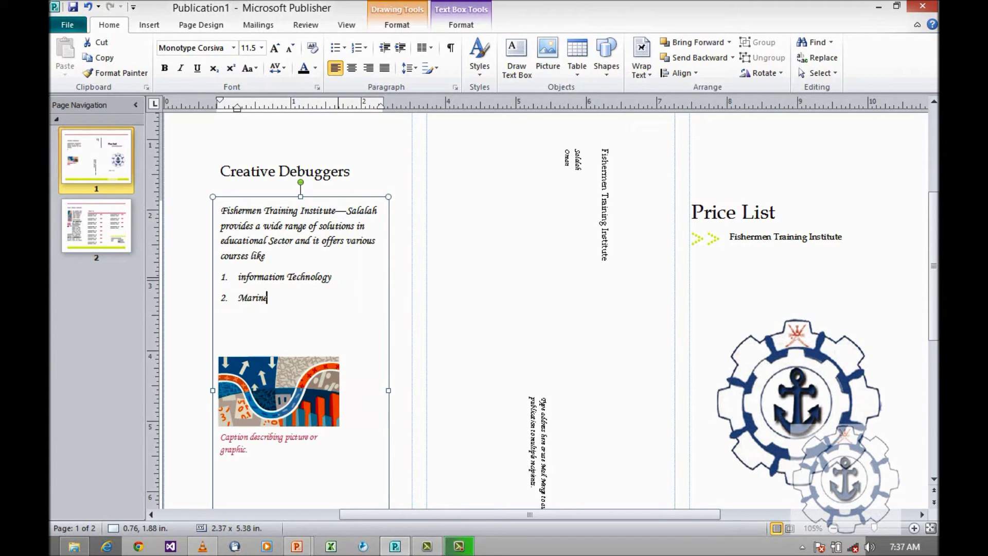
key(Return)
text(Electronic and)
text(Communica)
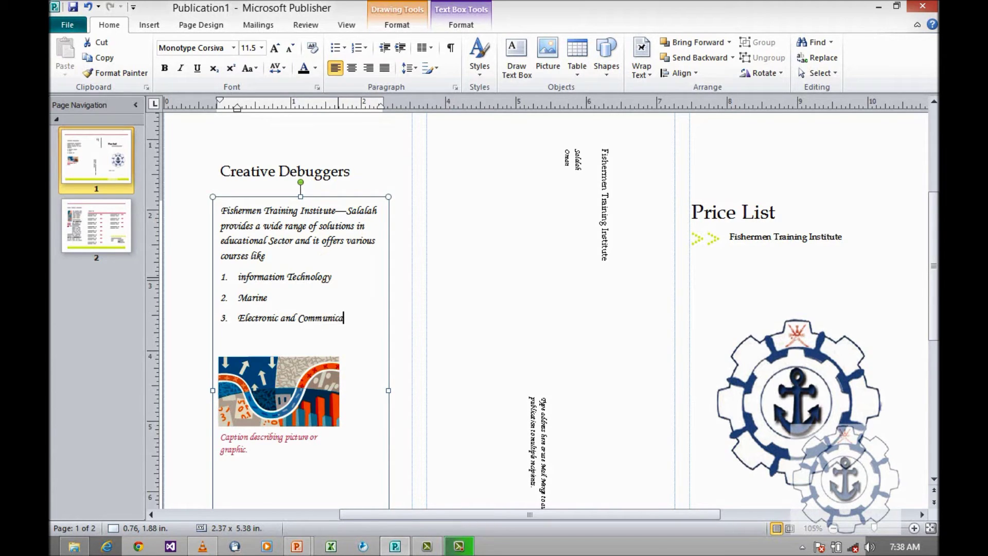
text(tion)
click(720, 227)
- Change the front-panel title from 'Price List' to 'Book Fair'
triple_click(709, 225)
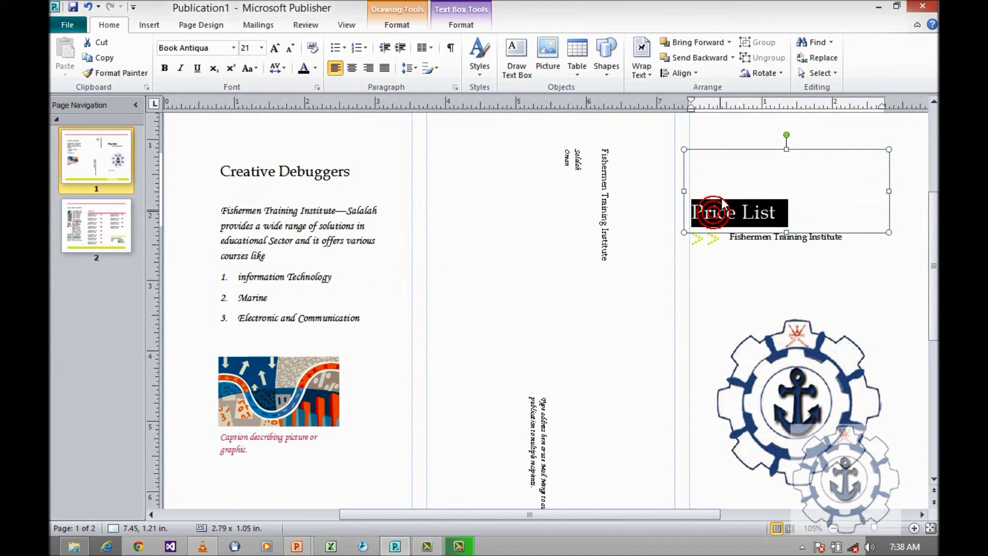
click(714, 212)
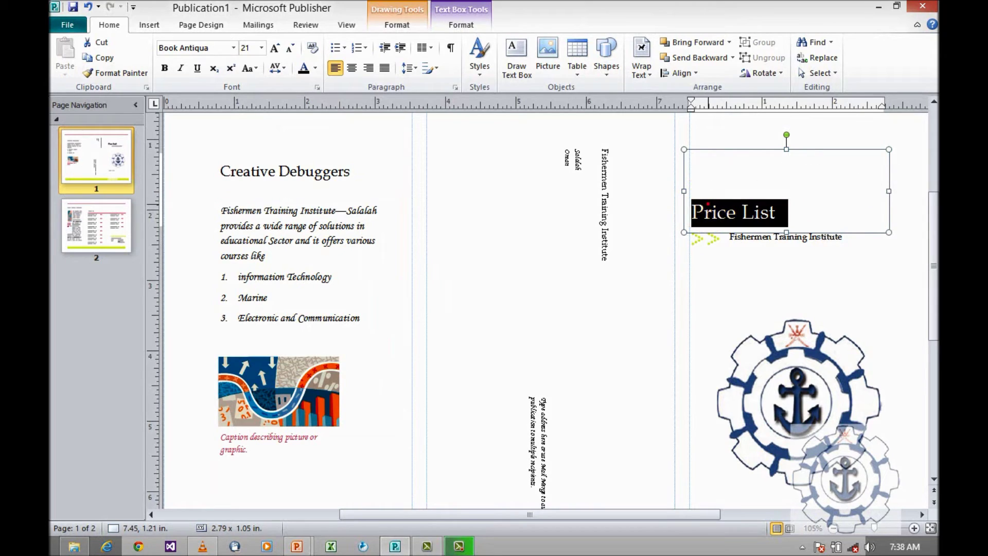
text(Book Fair)
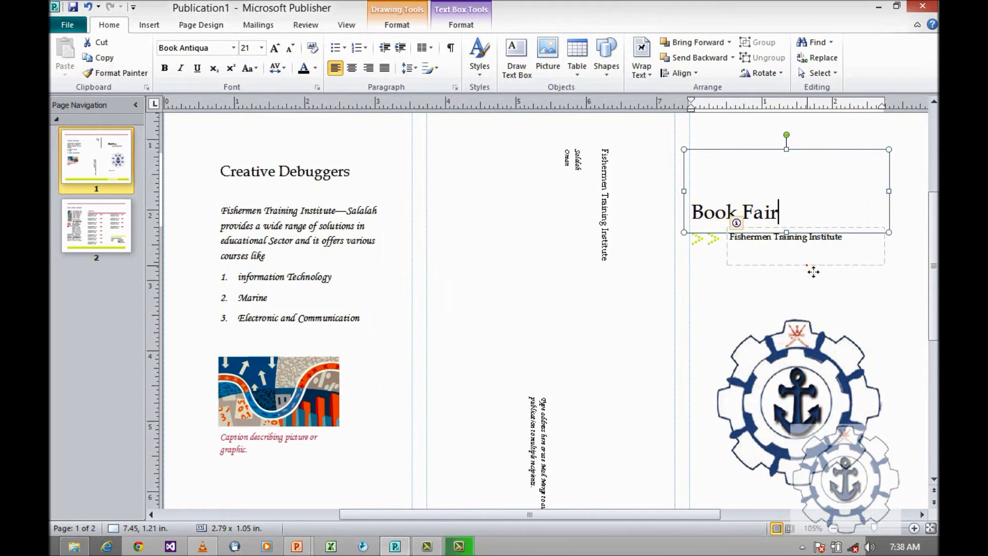
click(809, 265)
click(286, 424)
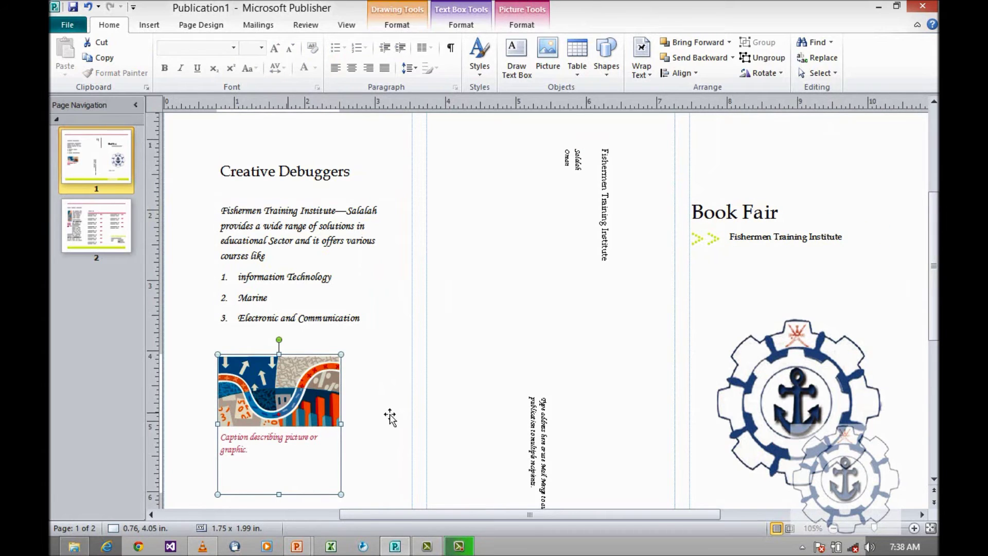
scroll(623, 367, down, 1)
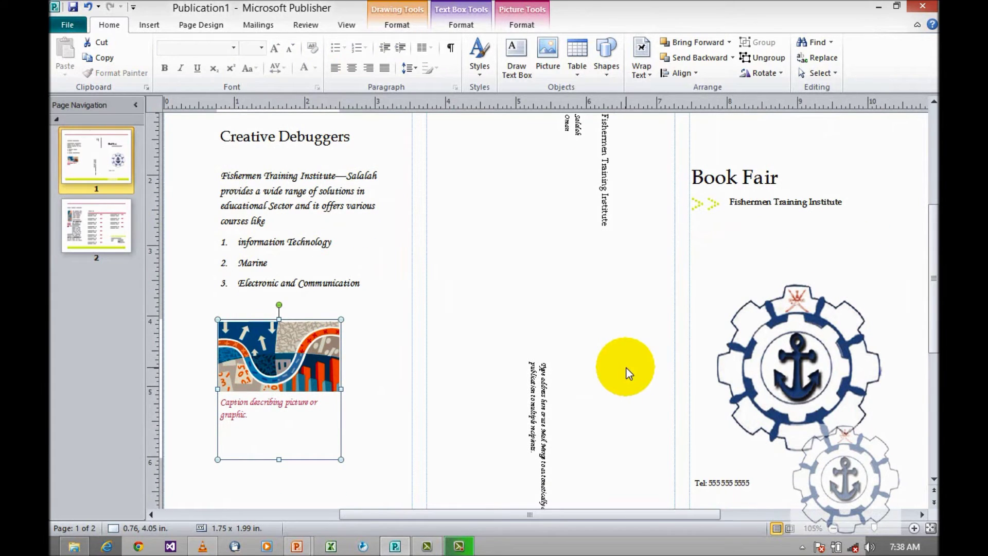
scroll(626, 369, up, 1)
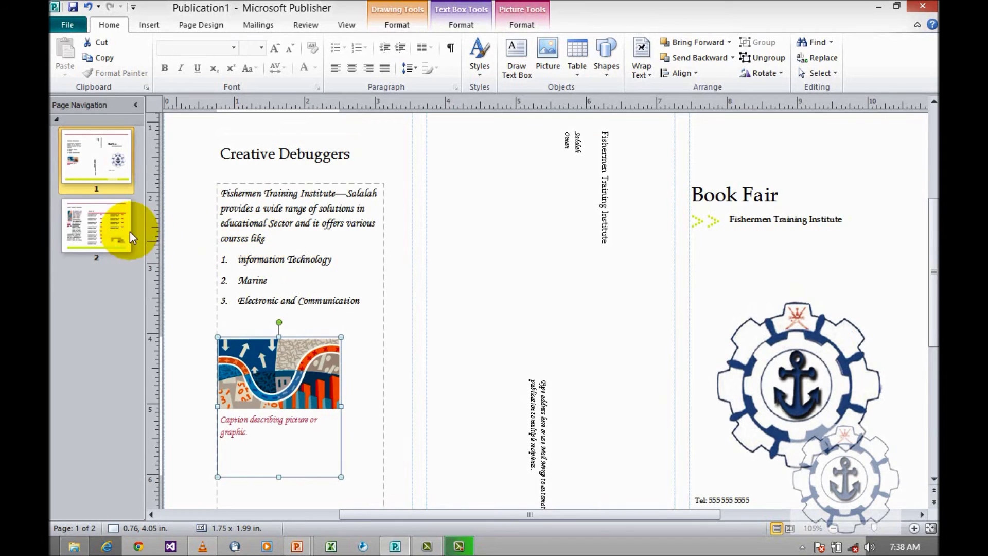
- On page 2, replace the Main Inside Heading placeholder with 'Book Fair'
click(106, 227)
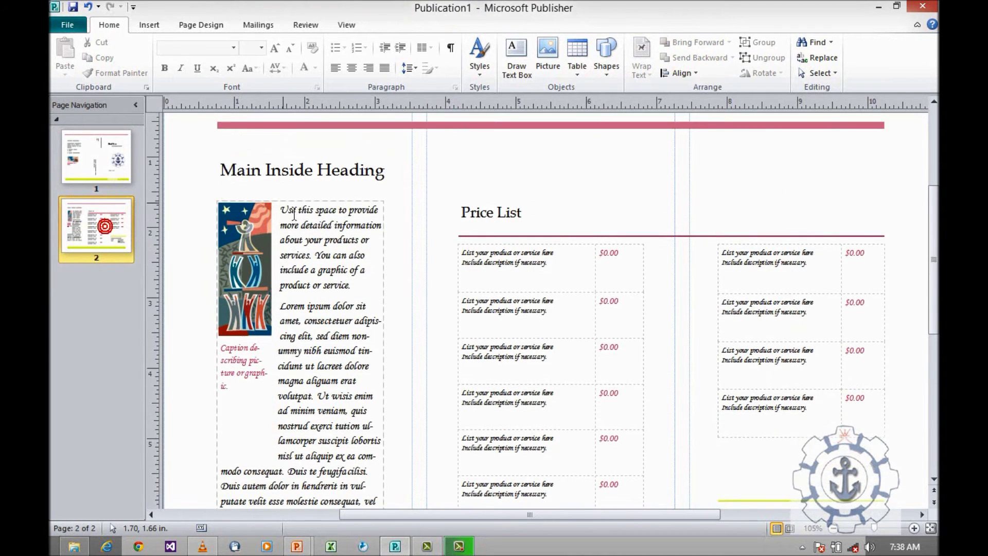
click(242, 172)
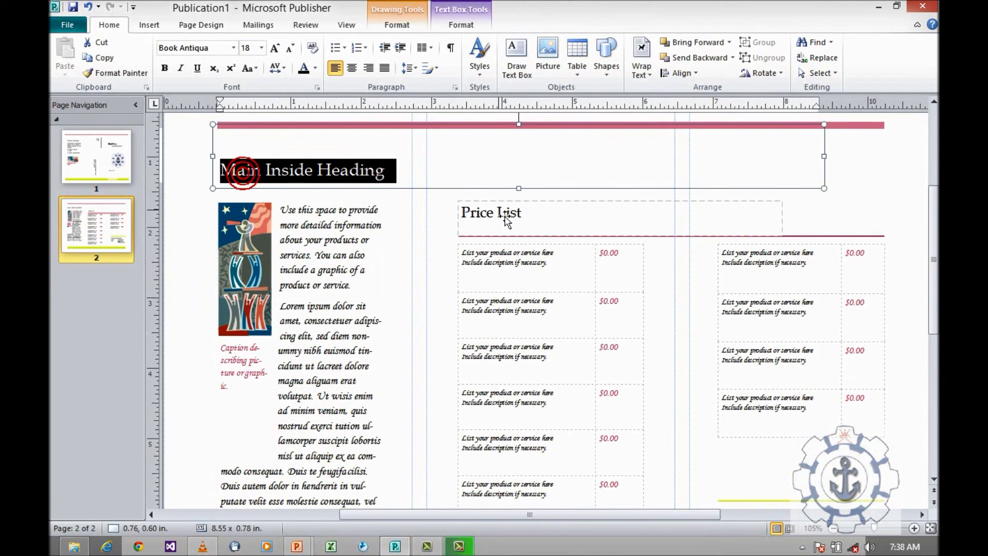
text(Book )
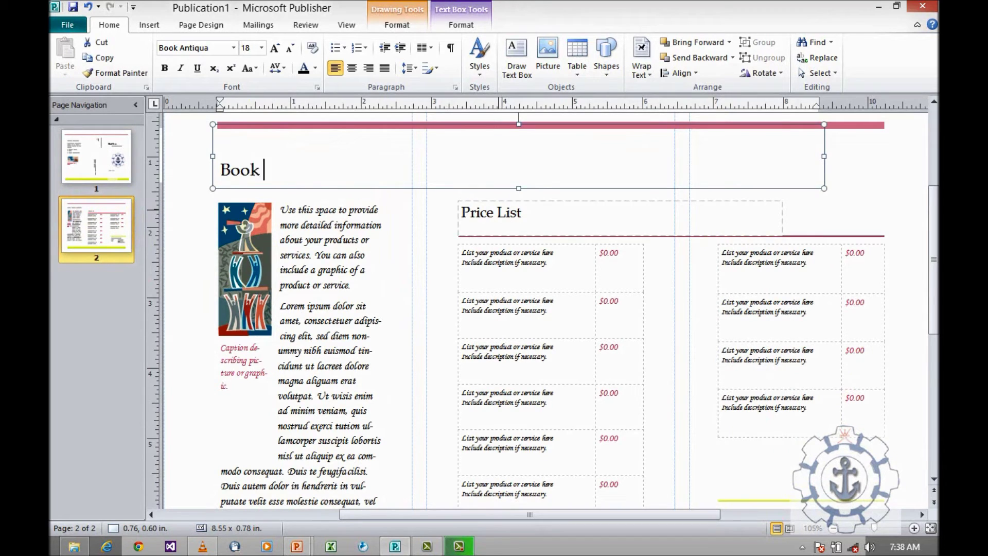
text(Fair)
click(321, 233)
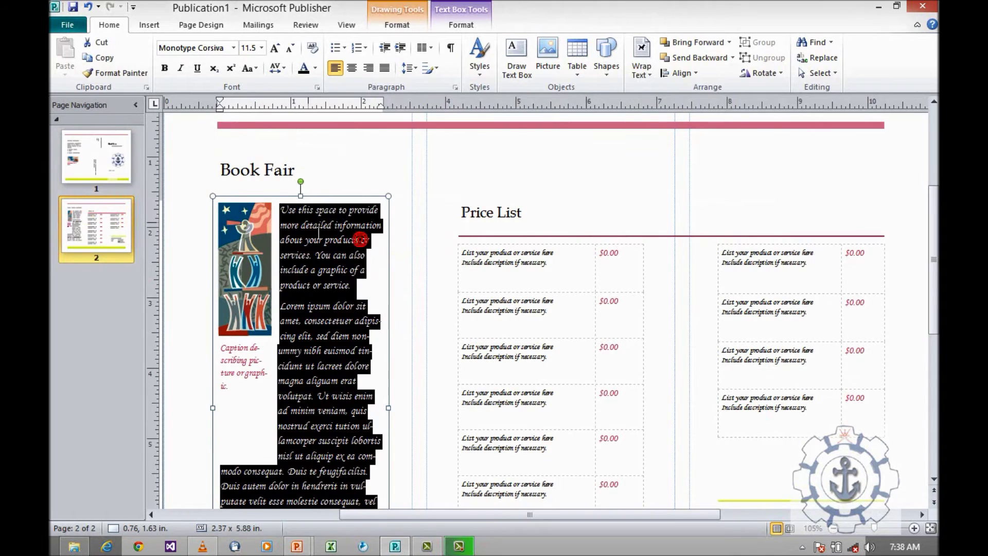
- Replace the body text with 'There are more than 2000 books in this book fair organized by Fishermen Training Institute—Salalah'
key(Delete)
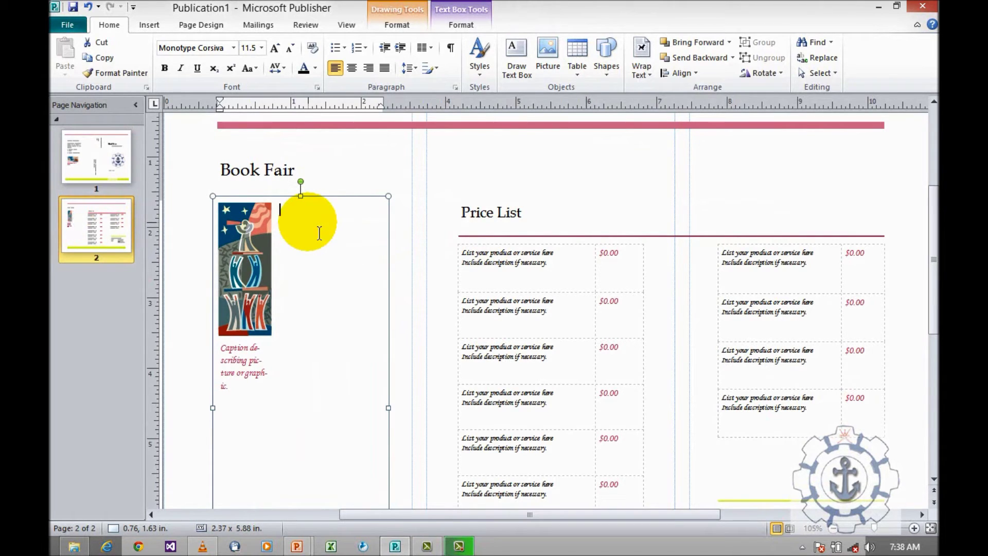
text(Fi)
text(There a)
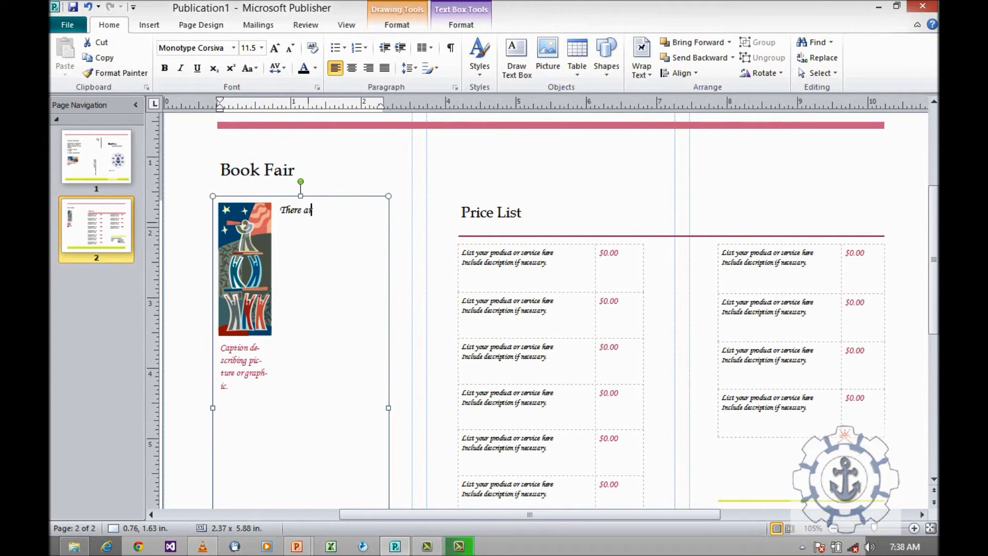
text(re more than 2000)
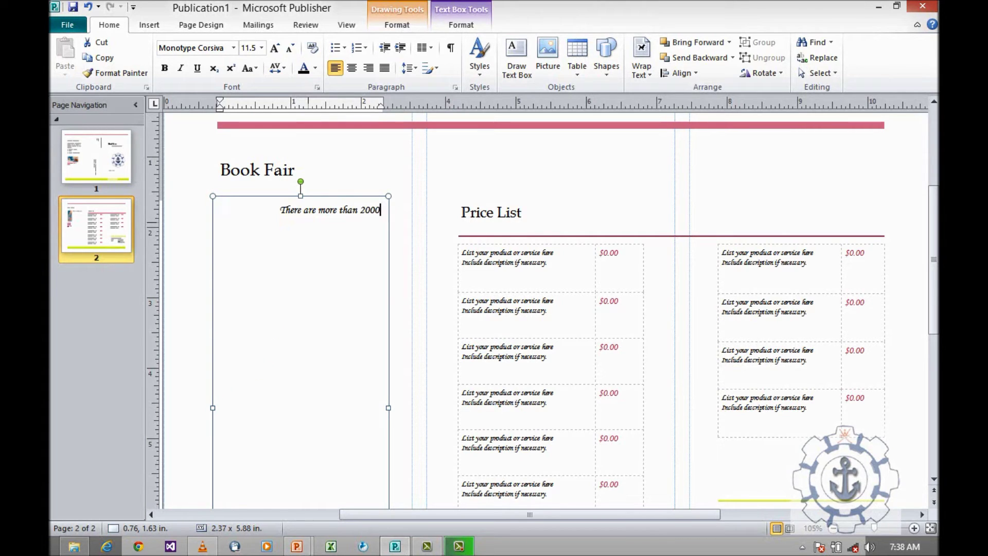
text( books)
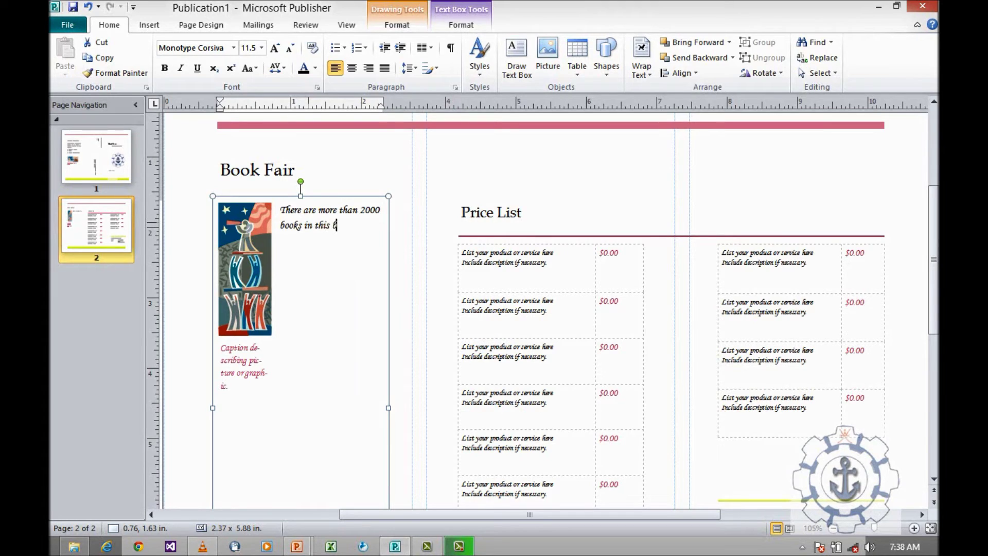
text(in this book)
text( fair)
text( org)
text(anized by Fis)
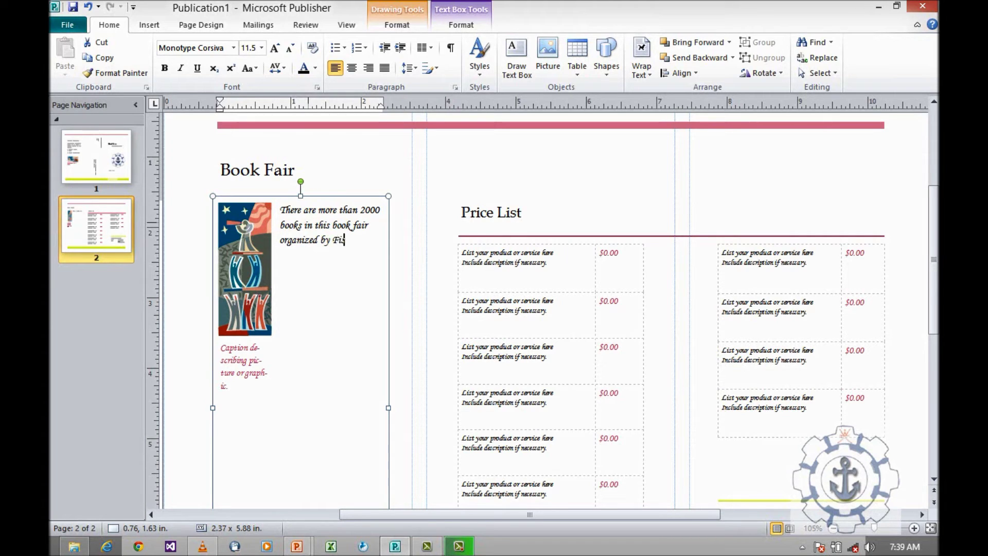
text(hermen Training Ins)
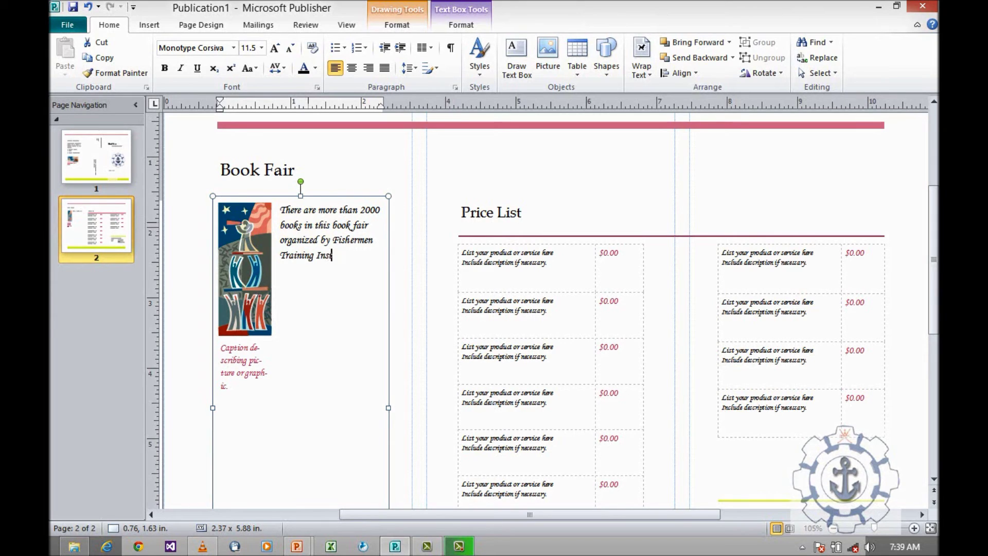
text(titute)
text(—Sa)
text(lalah)
- Remove the sample picture and its caption from page 2
click(241, 267)
key(Delete)
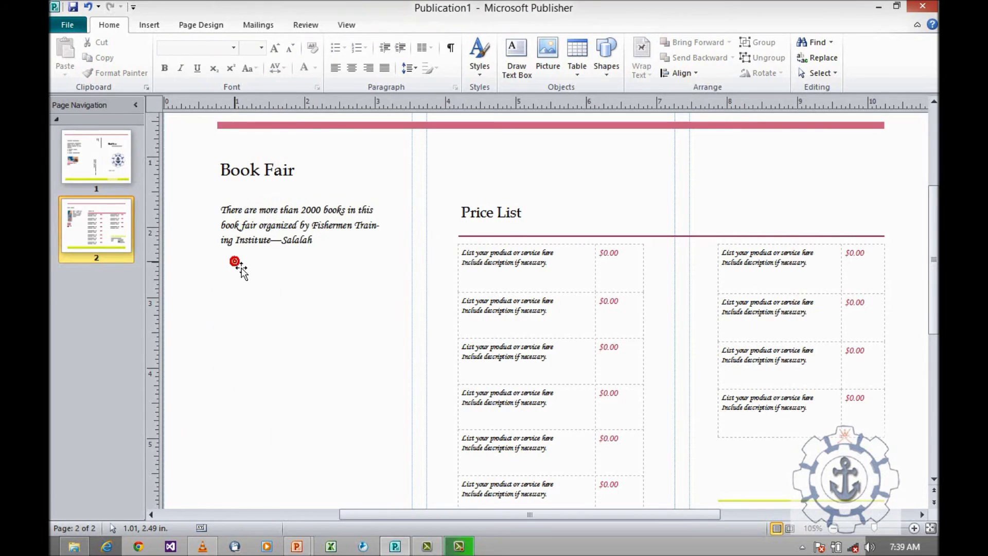
click(229, 225)
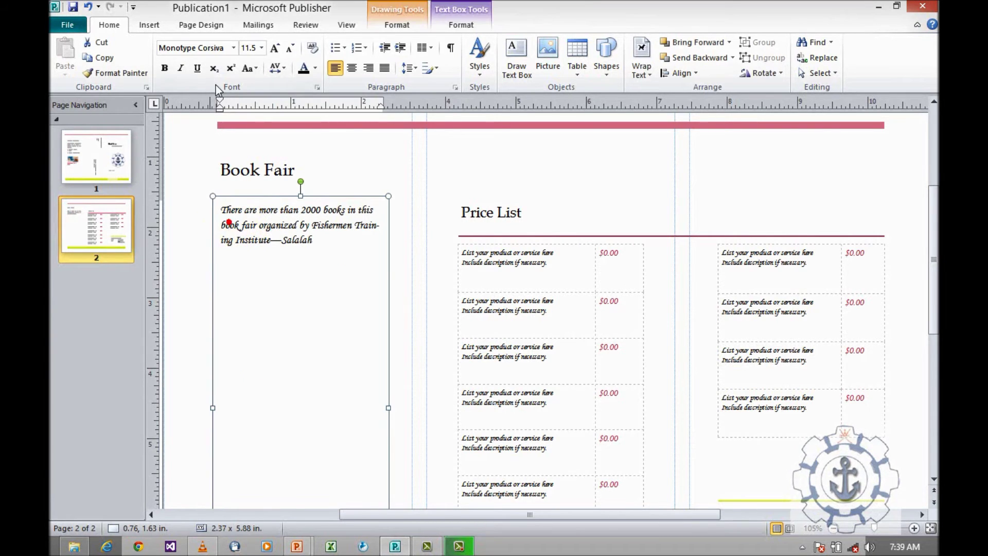
click(149, 26)
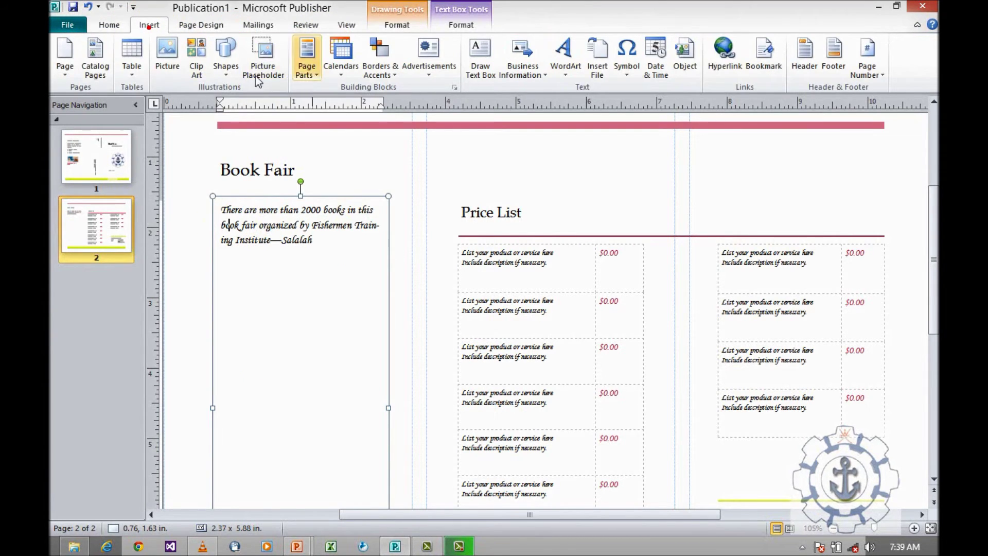
- Search the Clip Art gallery for 'book' images
click(200, 57)
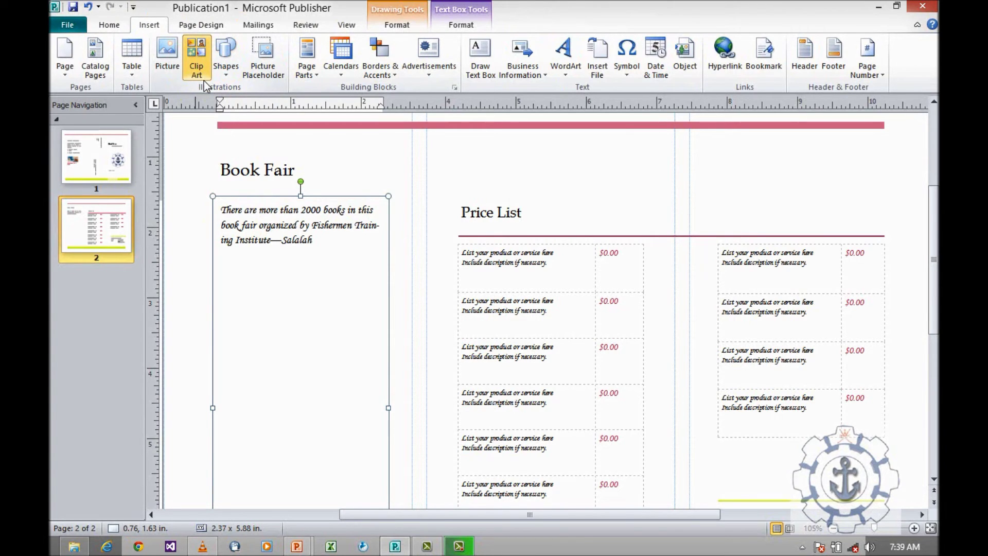
click(245, 208)
scroll(551, 231, up, 3)
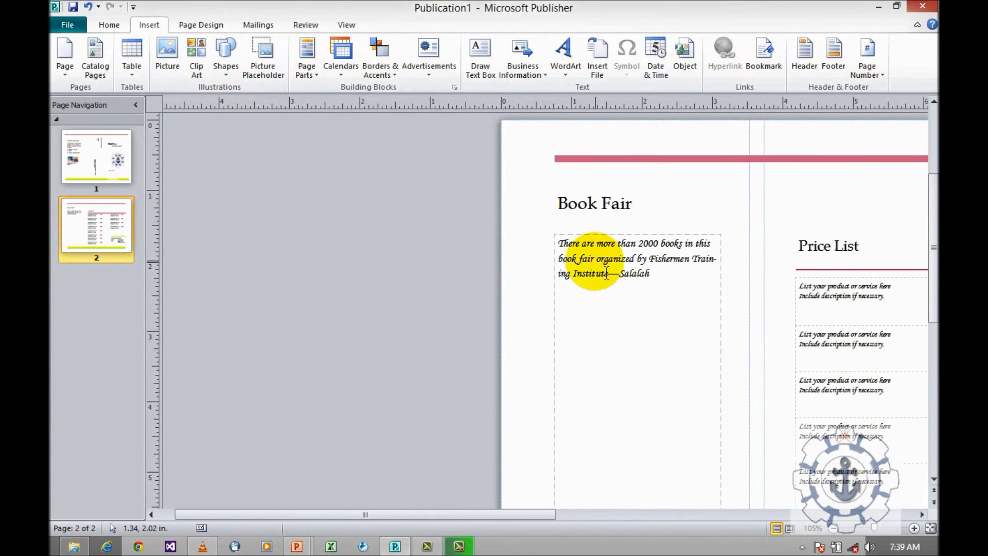
click(595, 261)
click(614, 516)
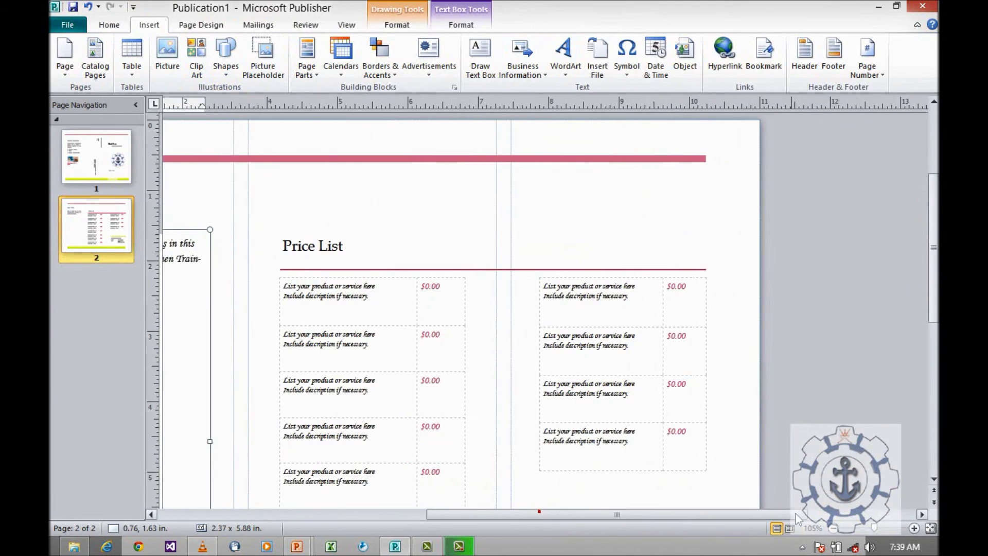
click(208, 59)
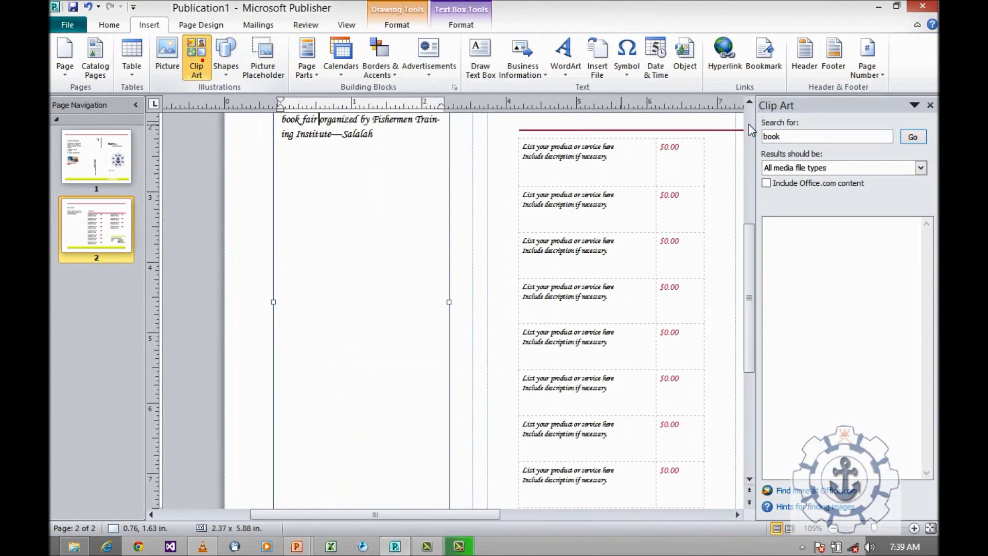
click(772, 135)
click(854, 140)
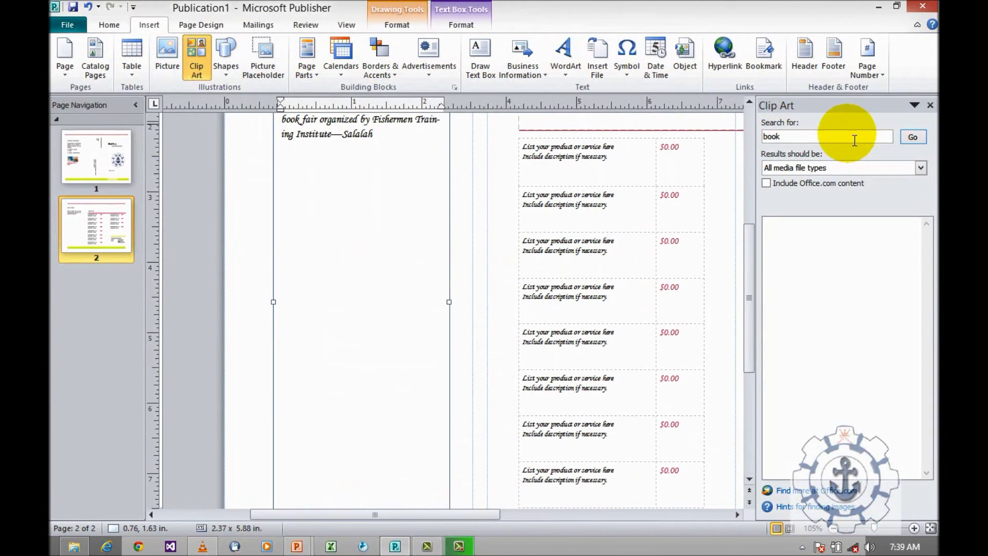
click(912, 138)
- Place the second book clip art beside the Book Fair text so the text wraps around it
drag(880, 258, 338, 227)
drag(359, 346, 311, 274)
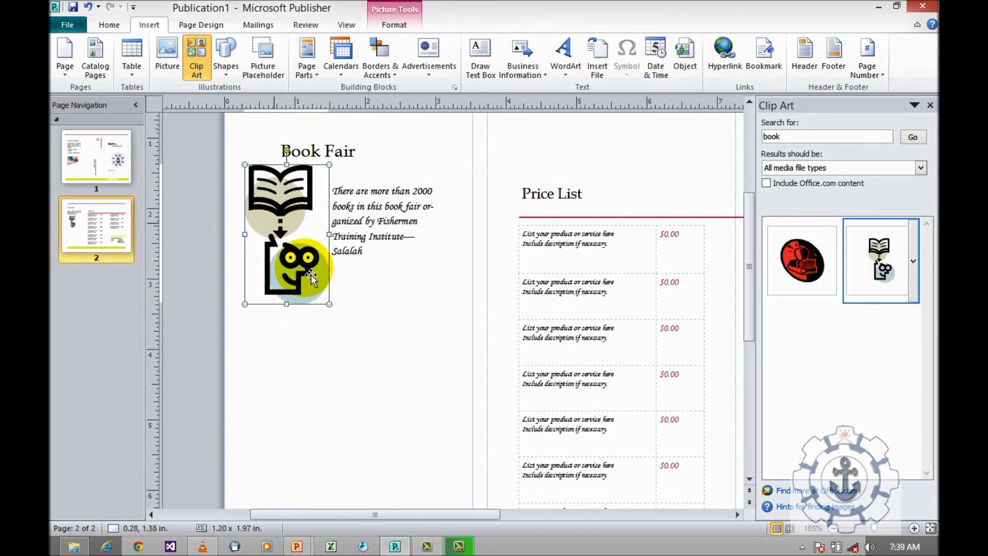
click(371, 309)
scroll(366, 305, down, 1)
- Enter C++, Java and .Net 2014 in the first three cells of the left price list
click(589, 234)
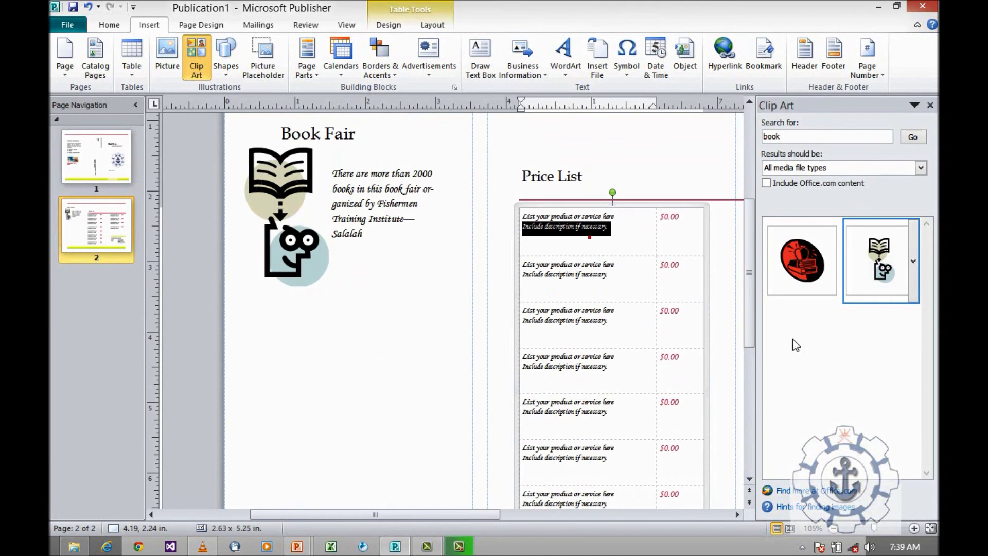
click(929, 104)
click(731, 261)
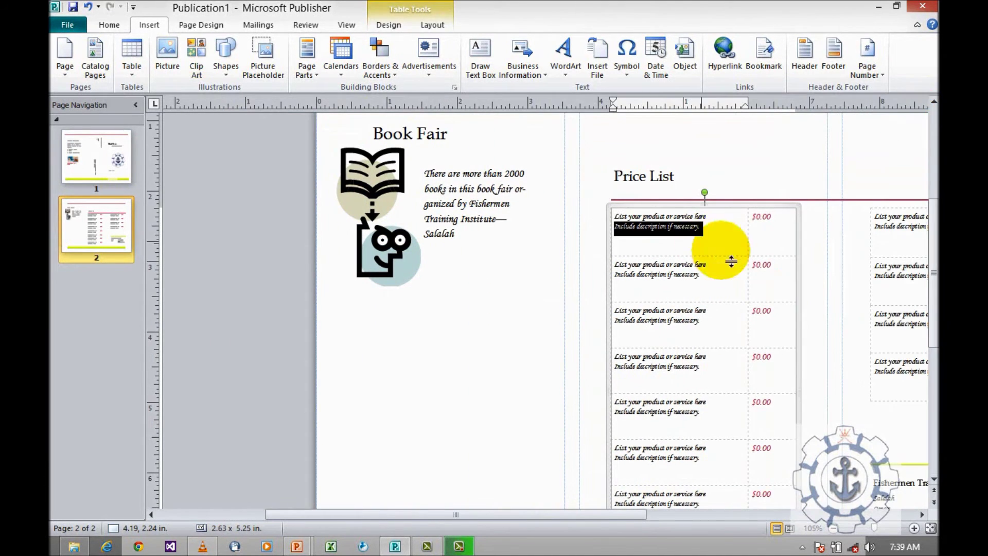
drag(552, 520, 645, 514)
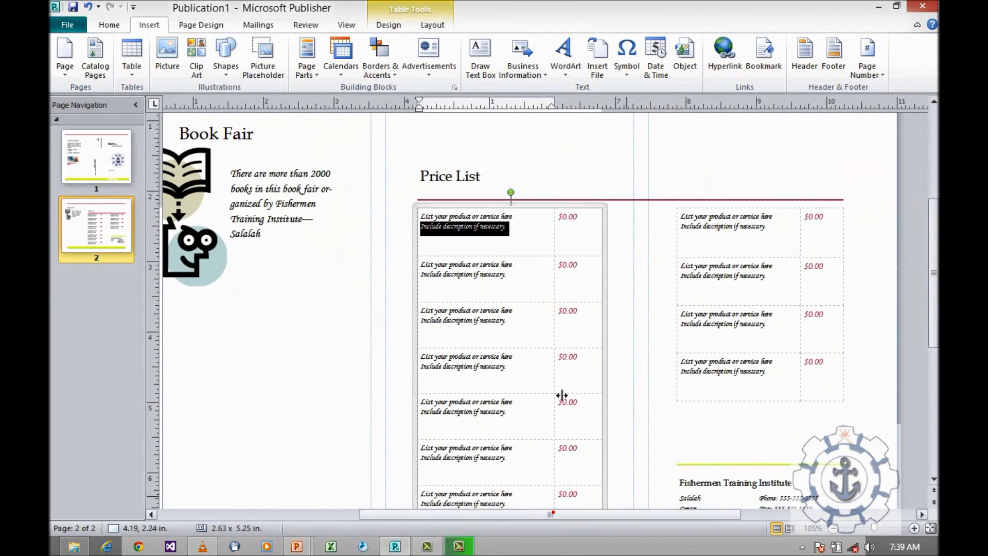
click(529, 250)
drag(512, 230, 421, 218)
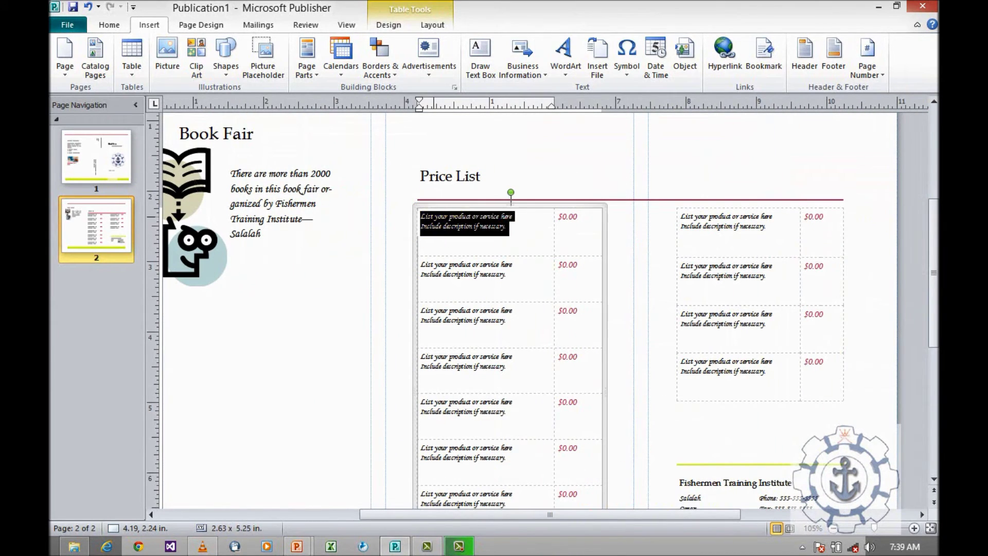
text(q)
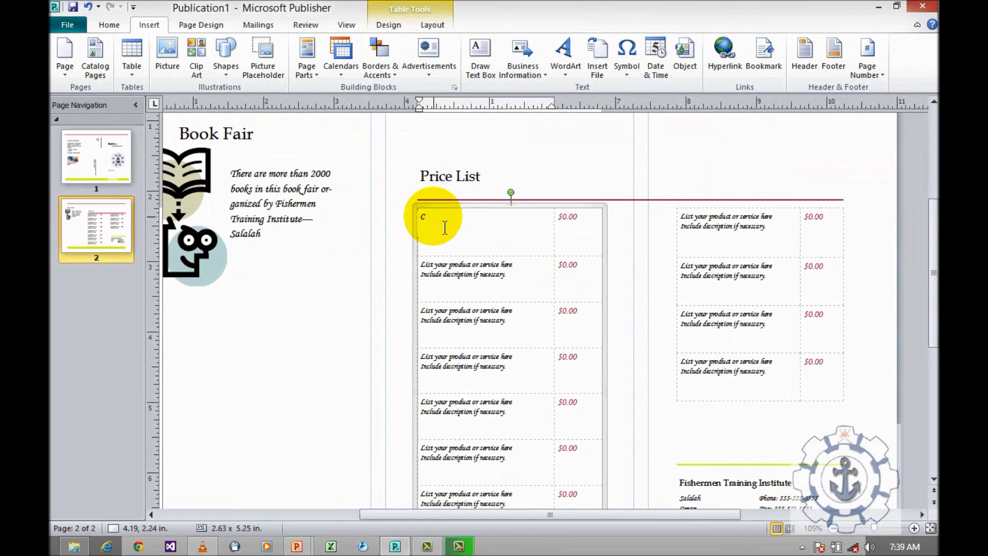
text(++)
drag(516, 278, 422, 270)
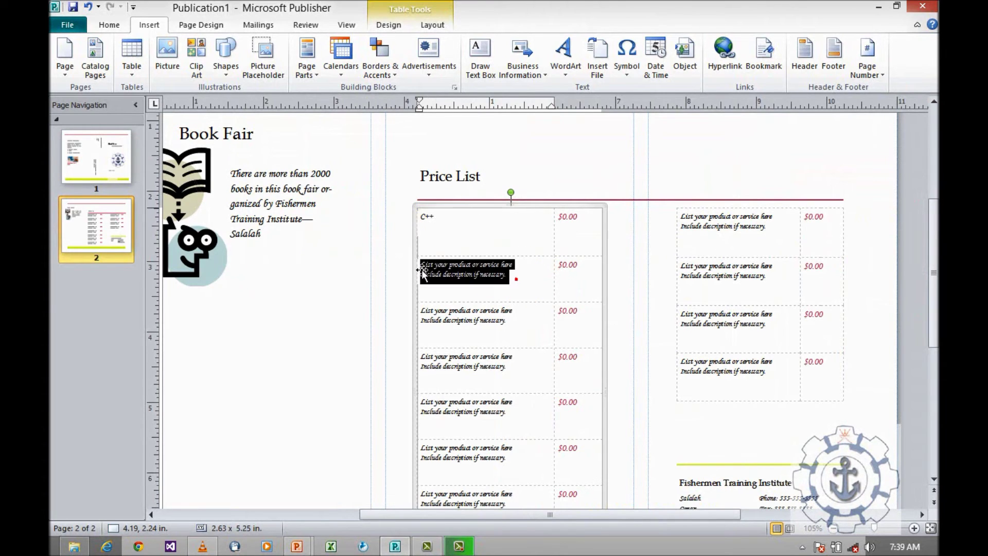
text(J)
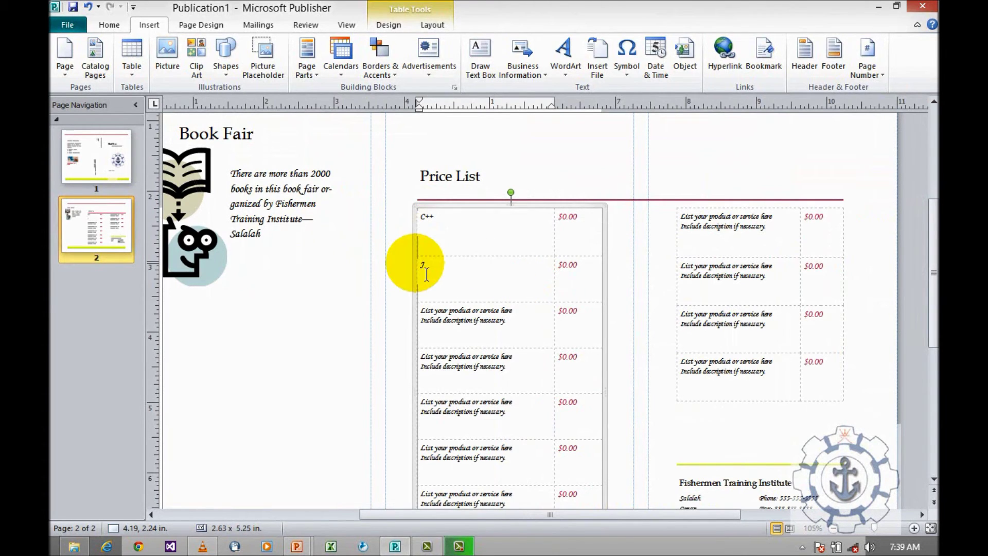
text(ava)
click(452, 309)
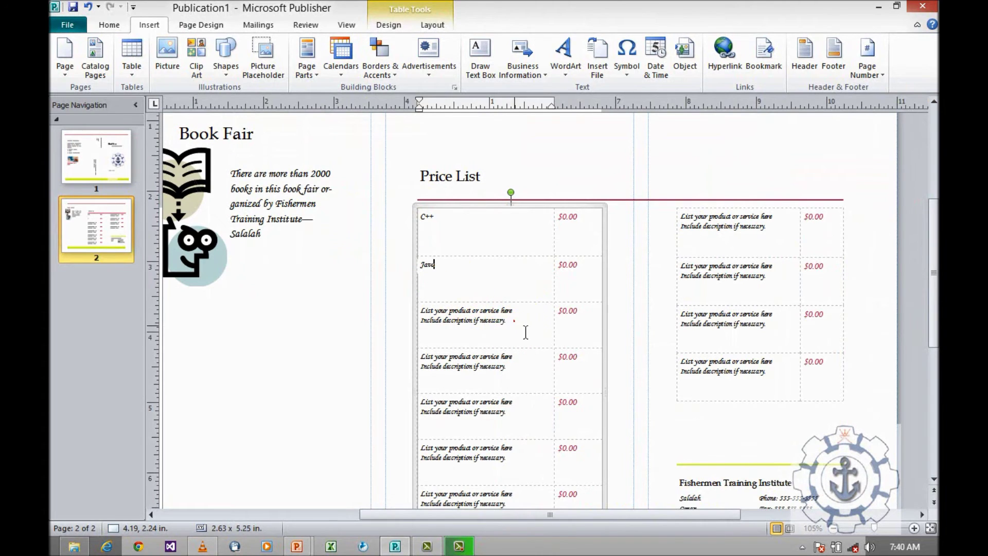
drag(521, 329, 432, 323)
text(>)
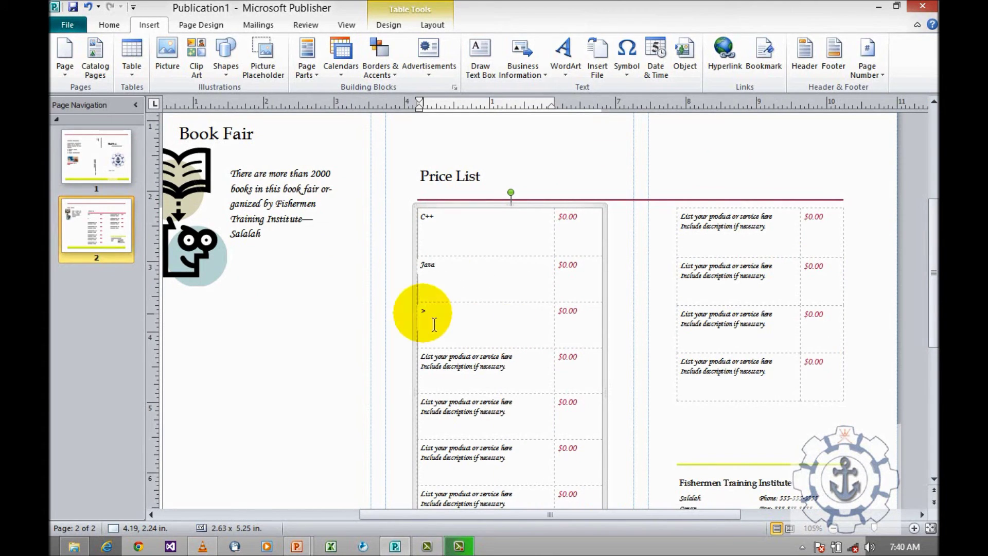
text(VB)
click(435, 324)
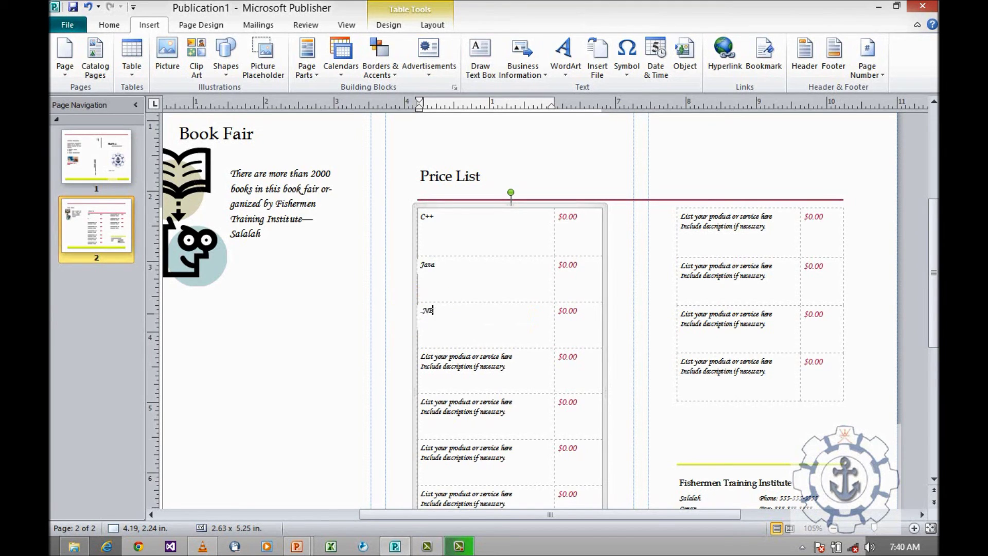
text(.Net 2014)
- Fill the remaining left cells with SQL SERVER, Office Suite, Fedora OS, NET Beans and C
click(445, 367)
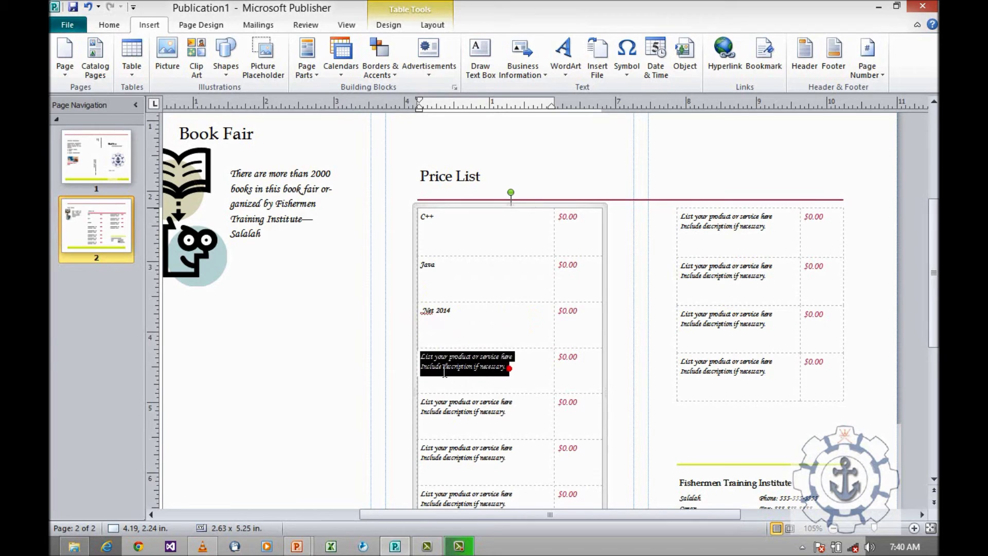
text(Sal)
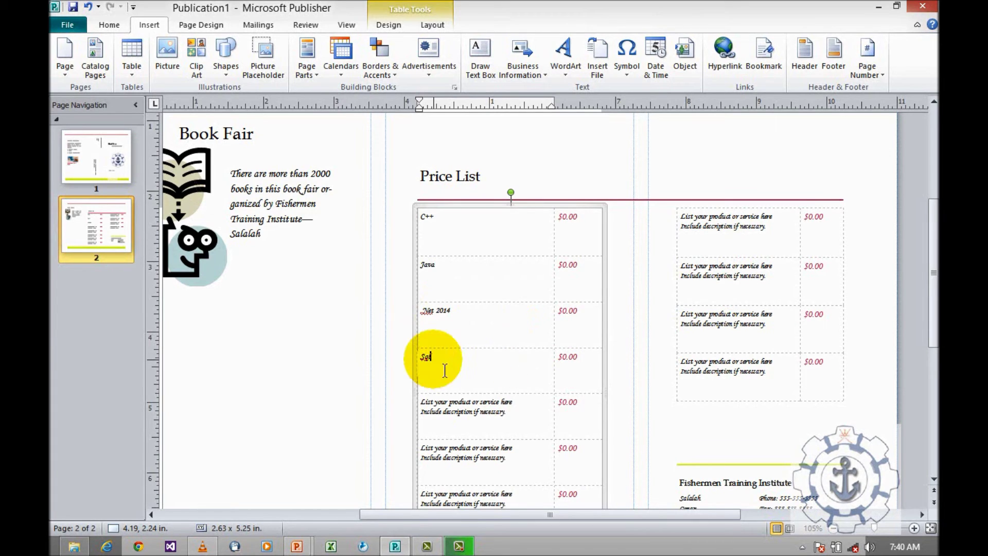
text(L)
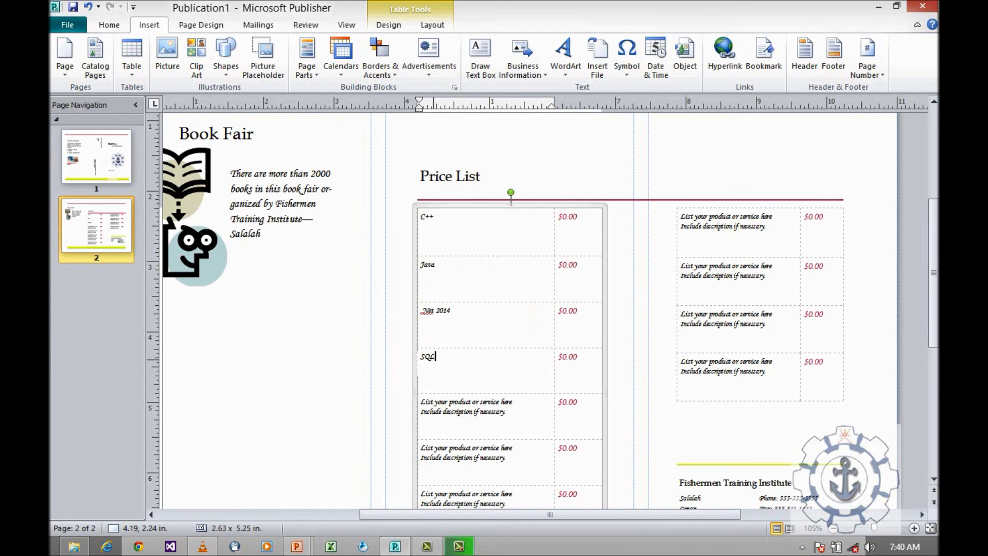
text( SERVER)
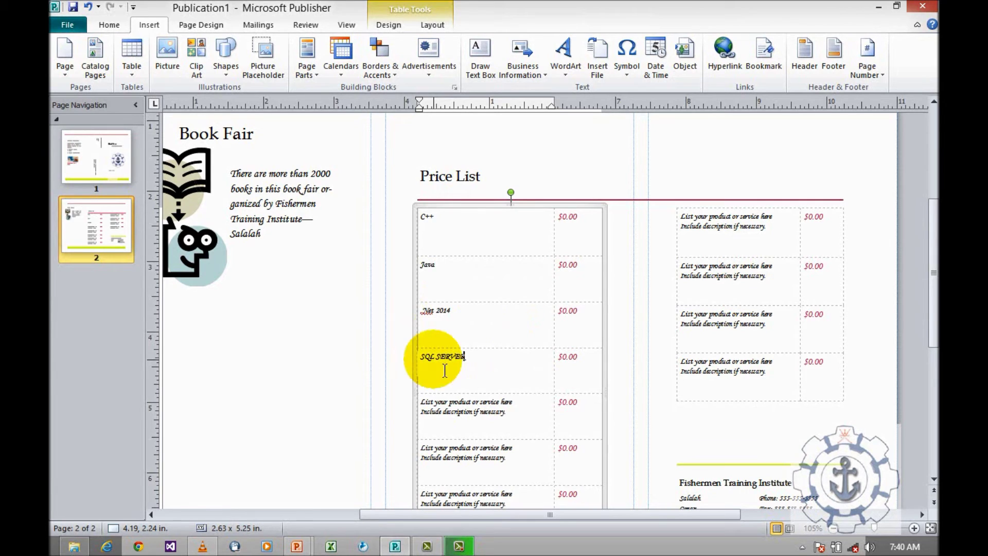
click(510, 417)
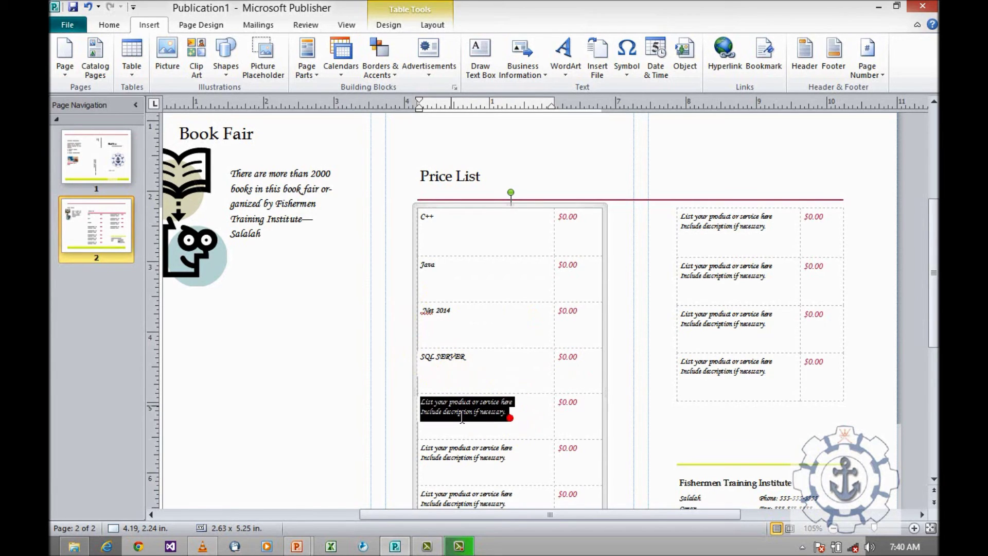
text(q)
text(ffice Suite)
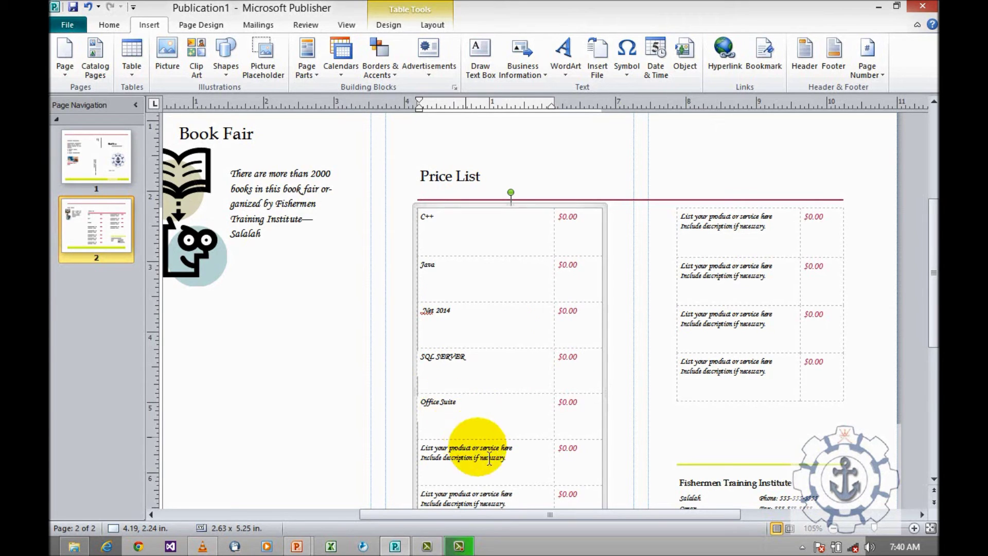
click(452, 453)
click(451, 450)
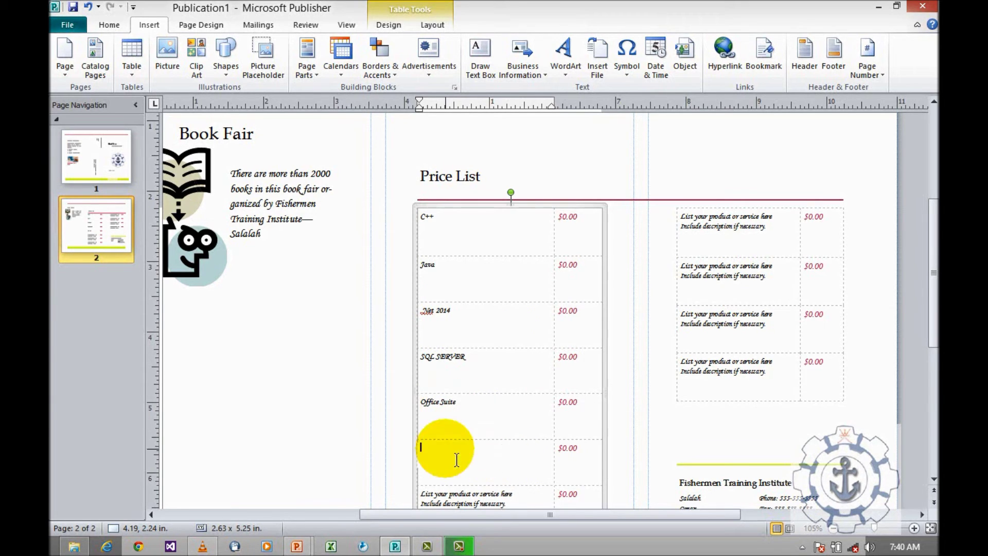
text(A)
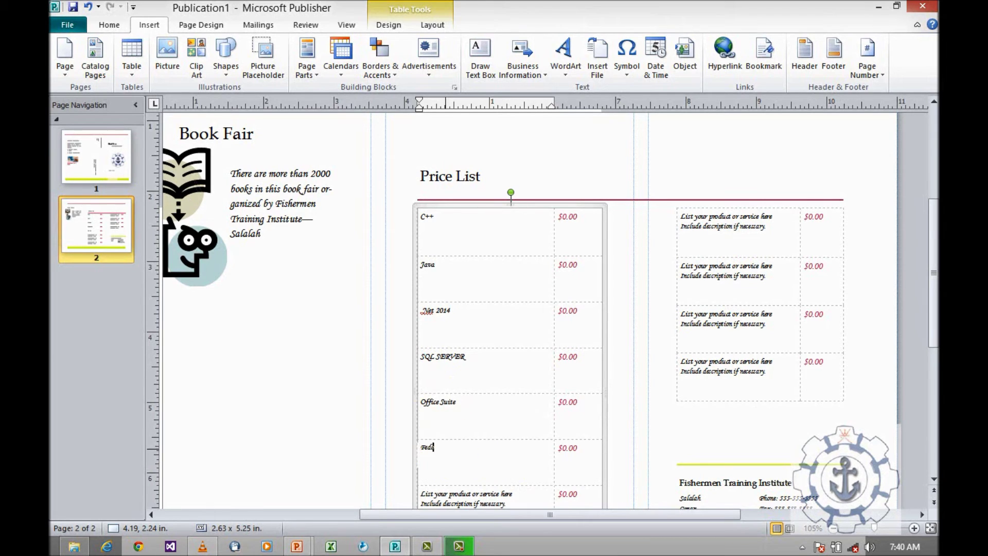
text(edora OS)
scroll(461, 463, down, 2)
scroll(474, 453, down, 1)
click(515, 404)
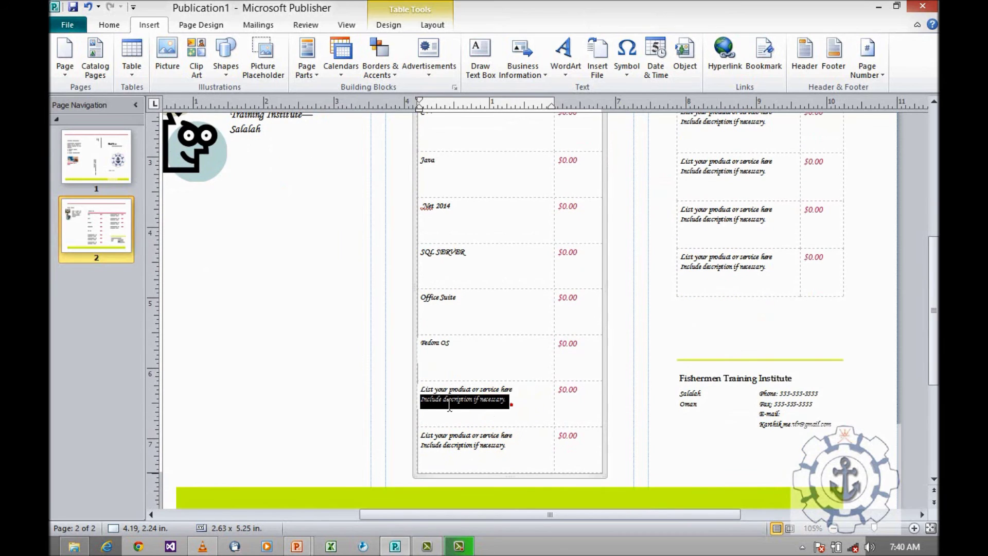
text(NET)
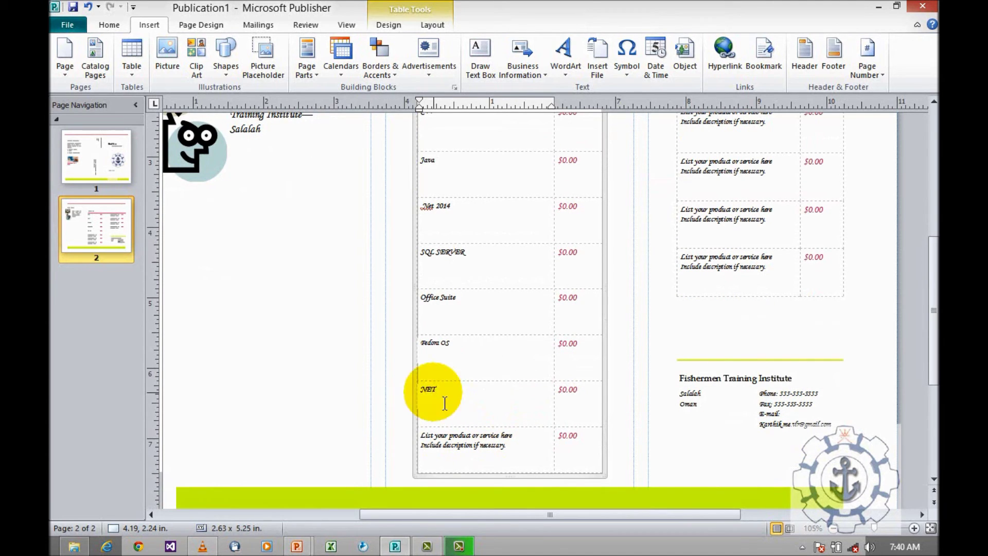
text( BE)
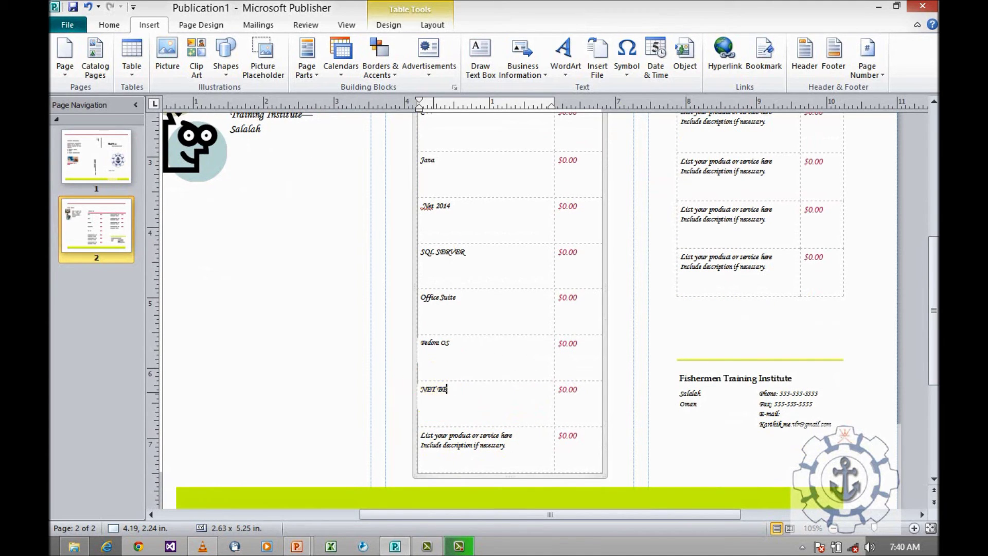
text(deans)
drag(532, 455, 451, 449)
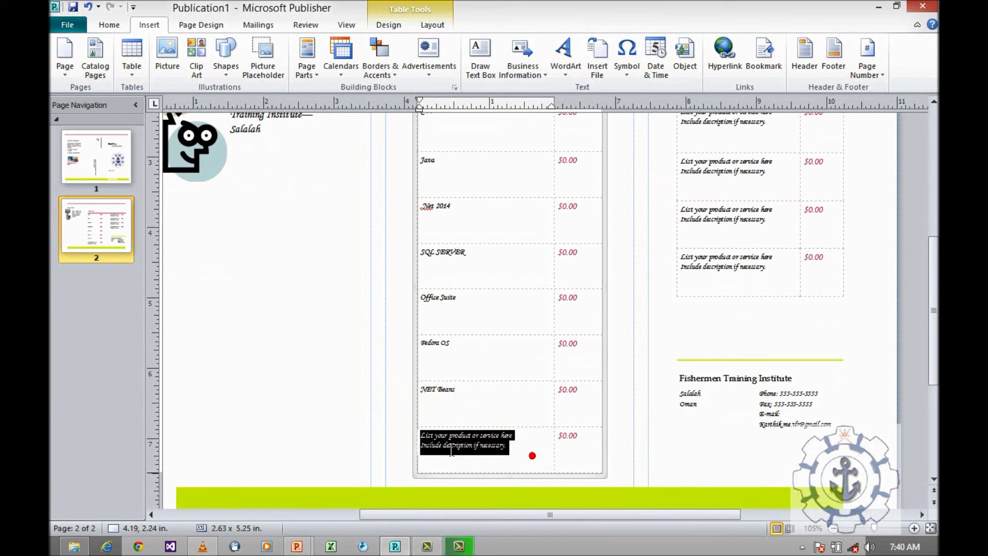
key(Delete)
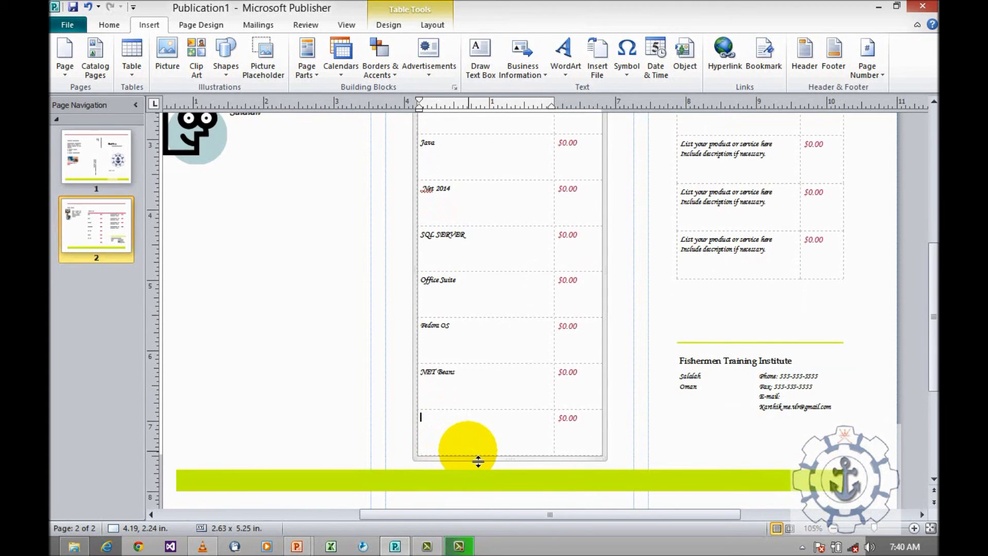
text(C)
scroll(452, 452, up, 3)
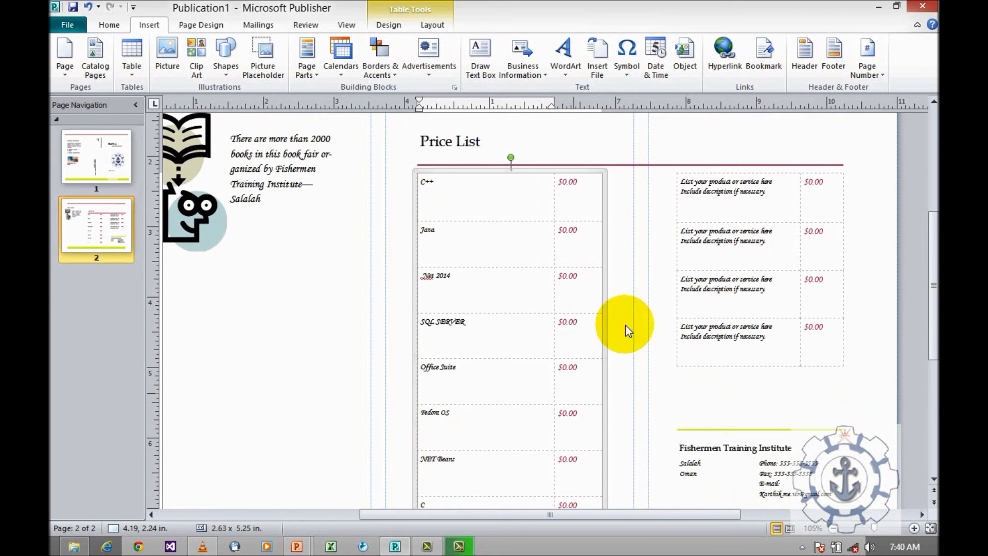
- Enter UNIX and Operating system in the right table's first two cells
click(721, 205)
click(771, 201)
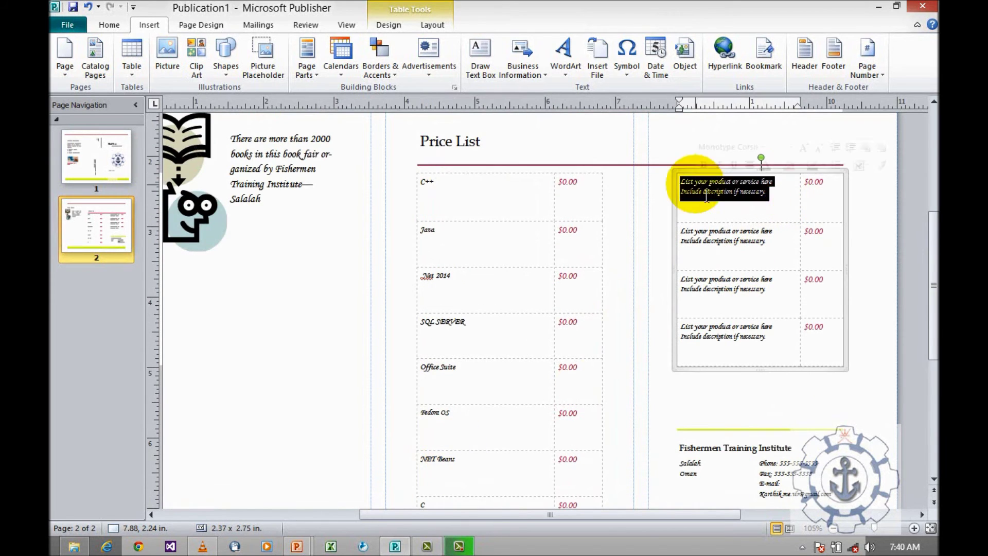
text(JN)
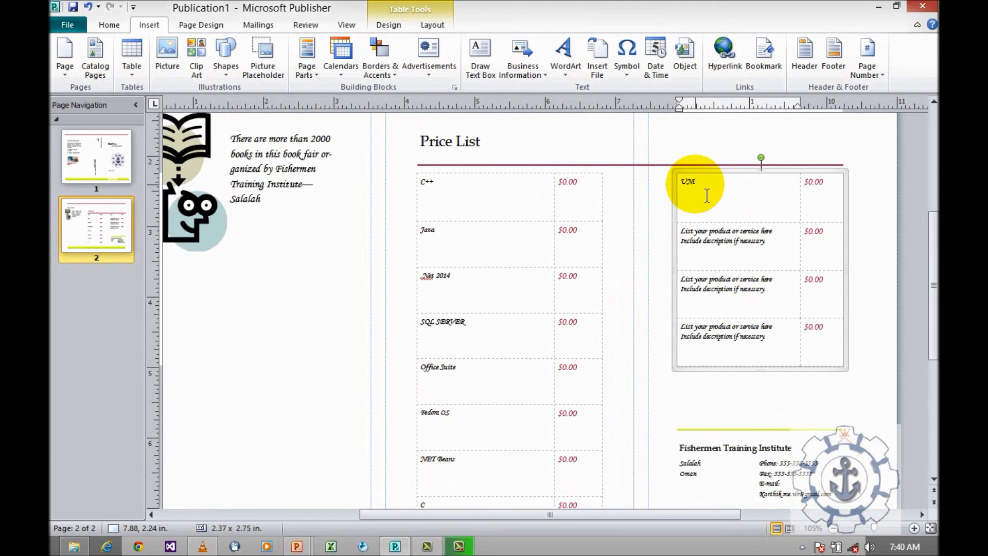
text(ix)
click(712, 246)
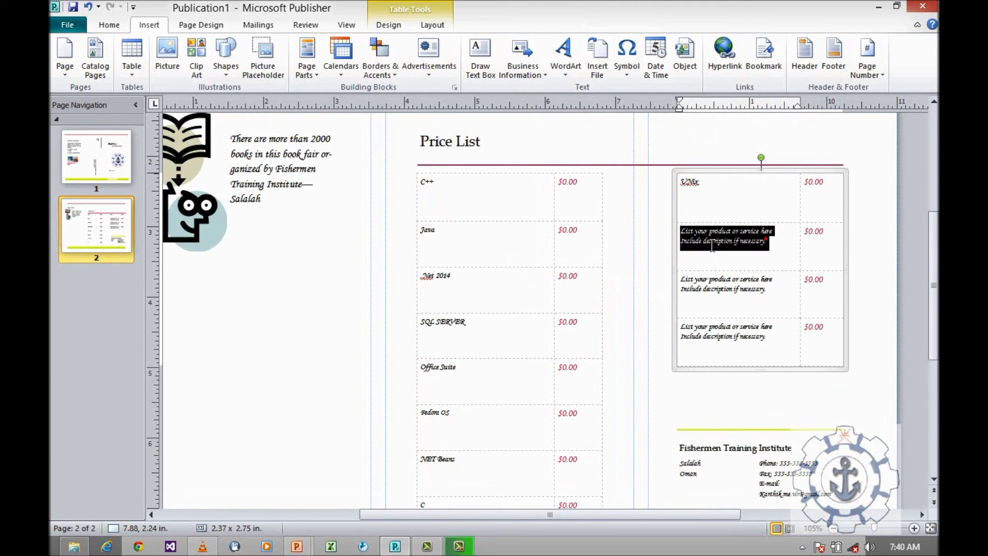
text(Opera)
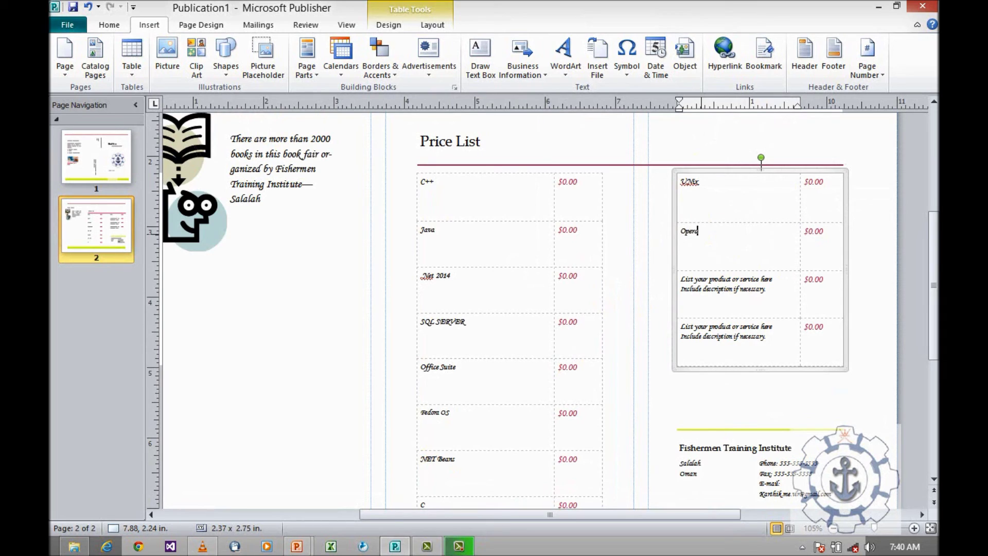
text(ting S)
key(BackSpace)
text(m)
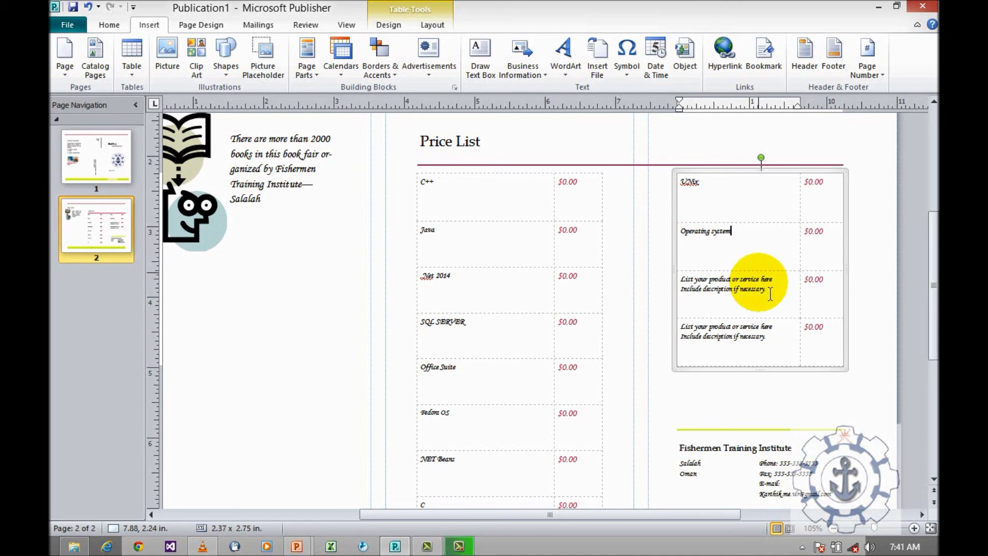
- Delete the two unused lower rows of the right price table
drag(777, 340, 745, 296)
right_click(746, 295)
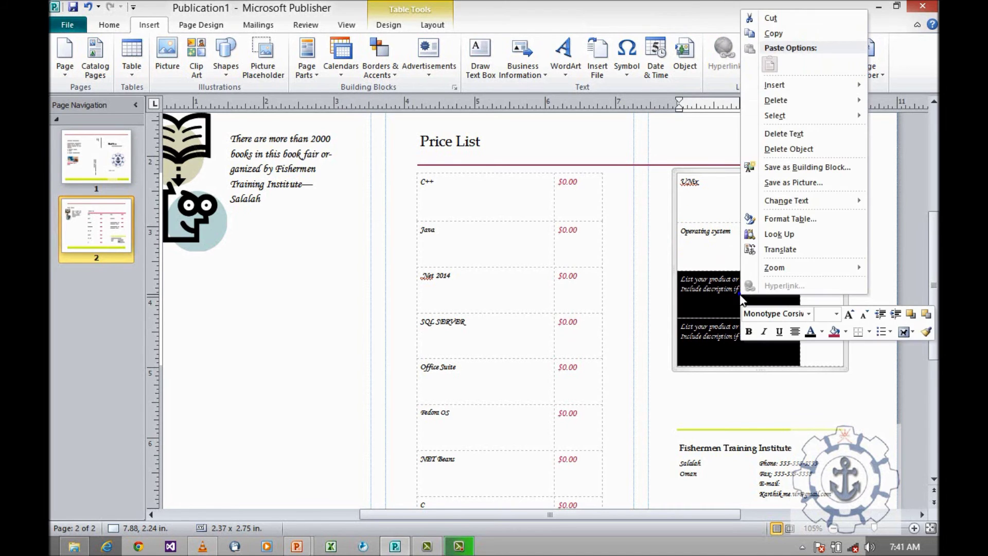
mouse_move(783, 103)
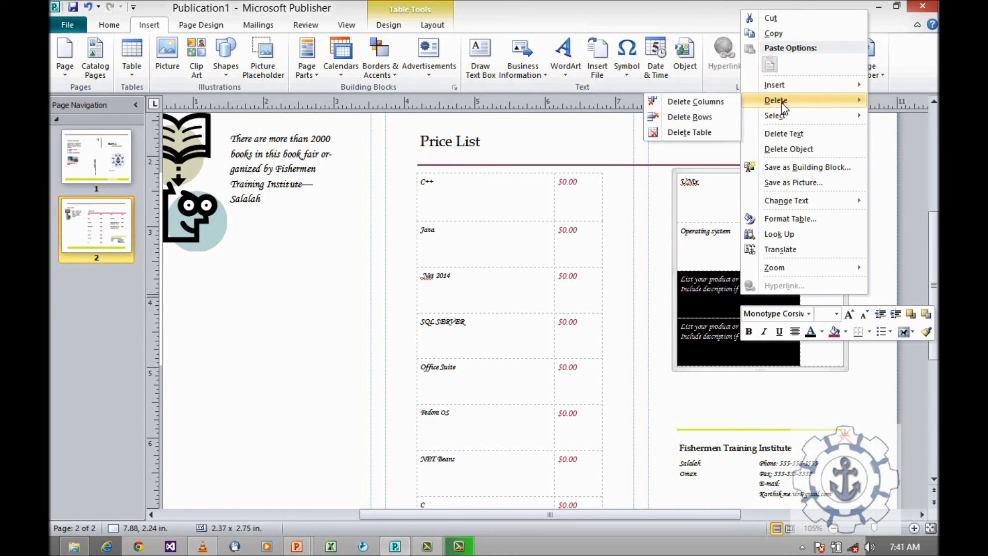
click(708, 116)
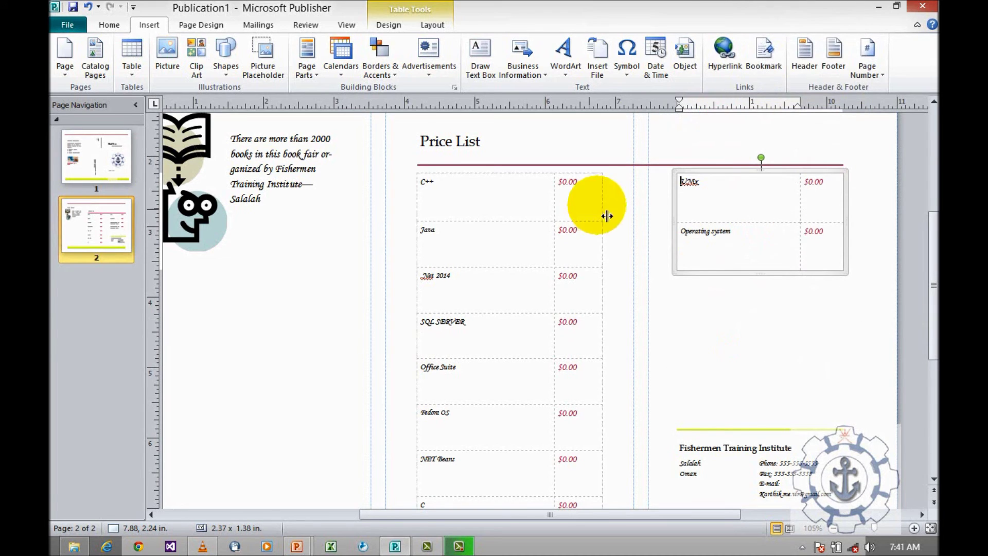
- Set the C++ price to 10 OMR and the Java price to 15 OMR
click(598, 201)
key(BackSpace)
key(BackSpace)
key(BackSpace)
key(BackSpace)
key(BackSpace)
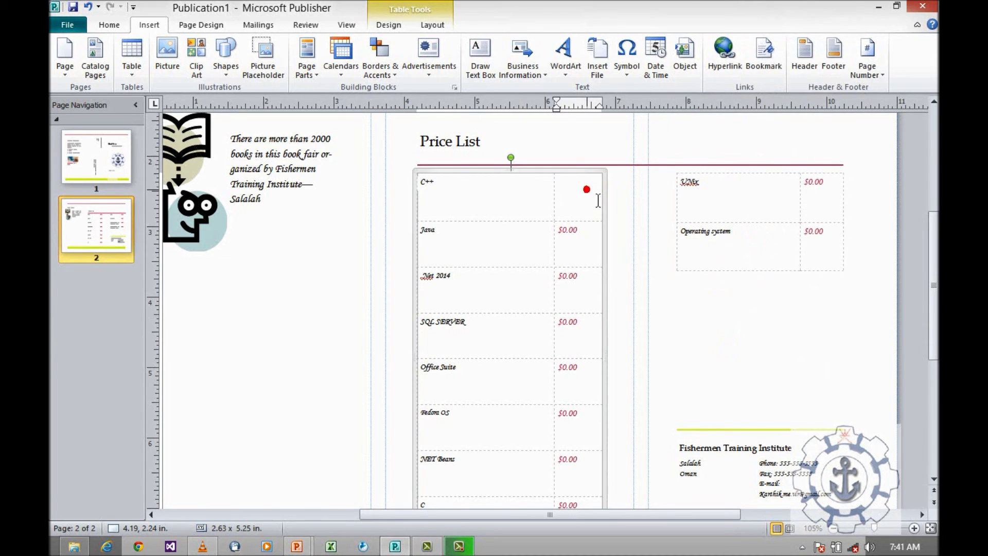
text(10)
click(580, 187)
text(OMR)
click(598, 201)
key(shift+Home)
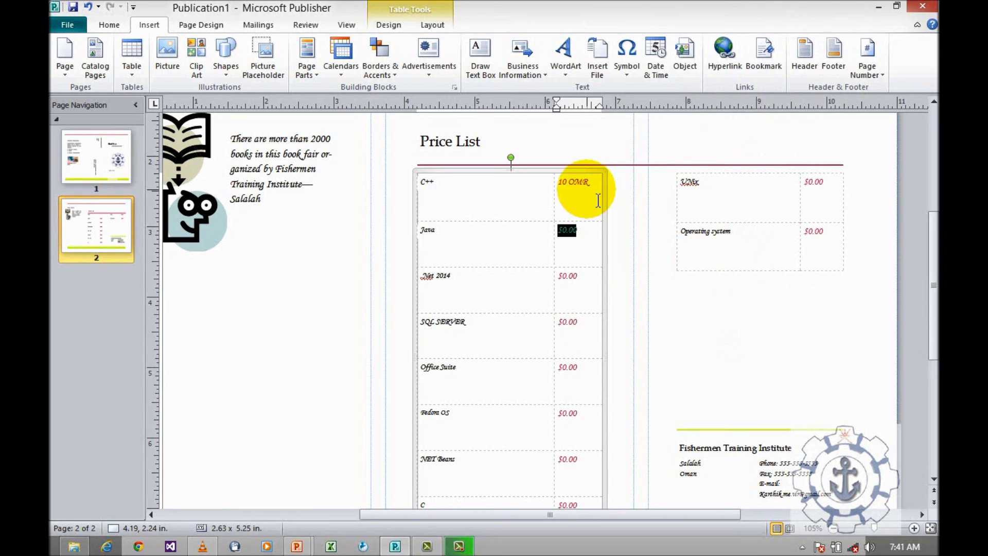
text(15 Omr)
text(MR)
- Set the .Net 2014 price to 5 OMR and start SQL SERVER at 8 OMR
key(Tab)
key(Tab)
key(Tab)
key(Tab)
key(Delete)
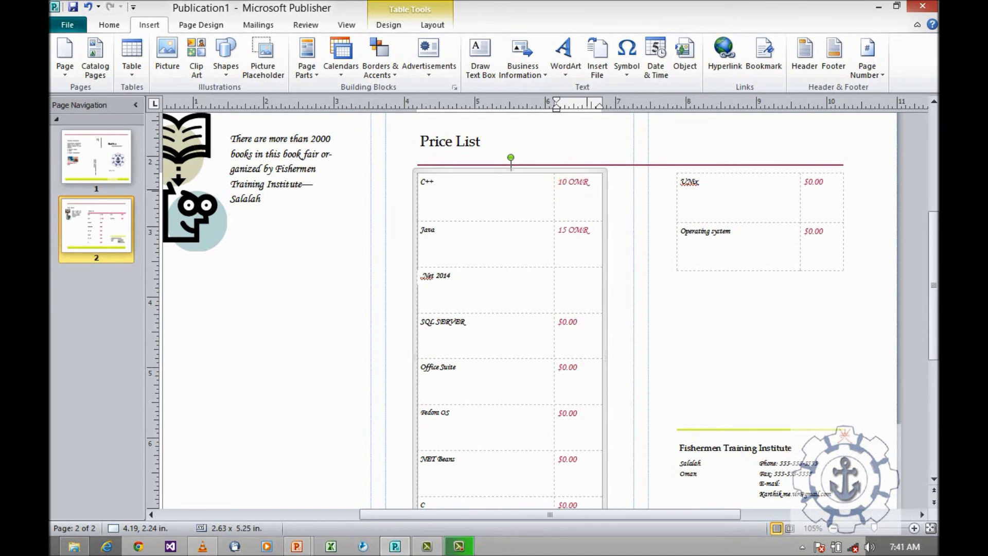
text(5 OMR)
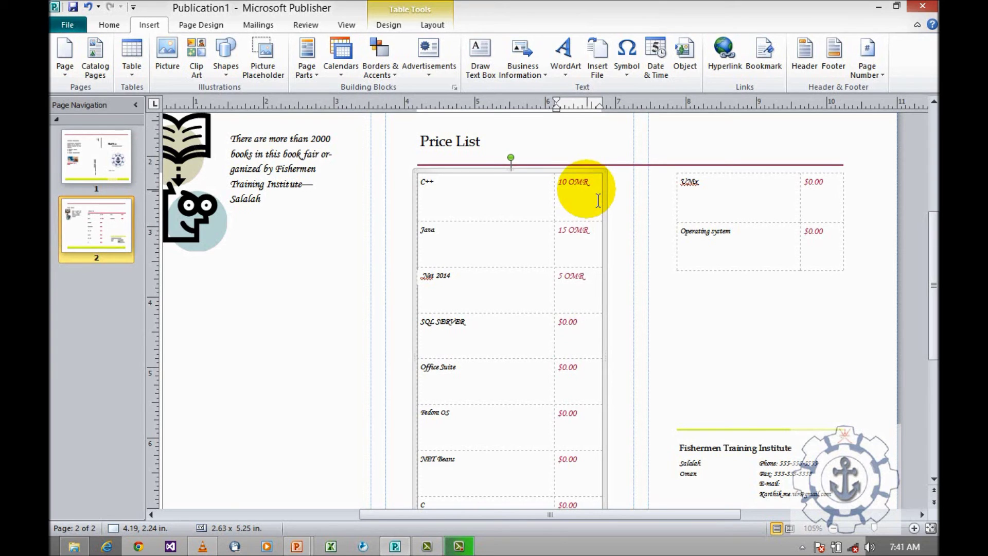
key(shift+Home)
text(8 O)
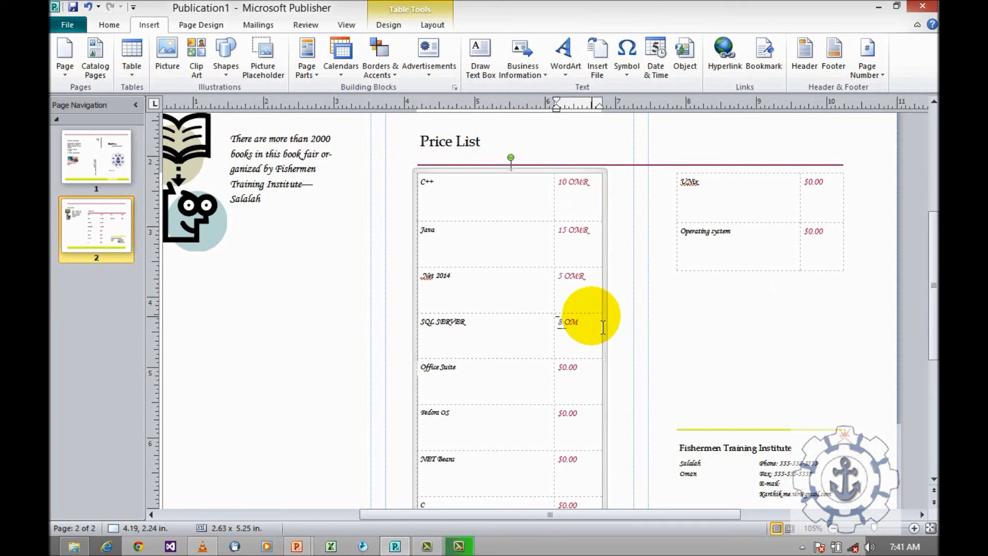
key(Caps_Lock)
- Finish the SQL SERVER price as 8 OMR and copy the four filled prices
text(R)
drag(584, 192, 596, 375)
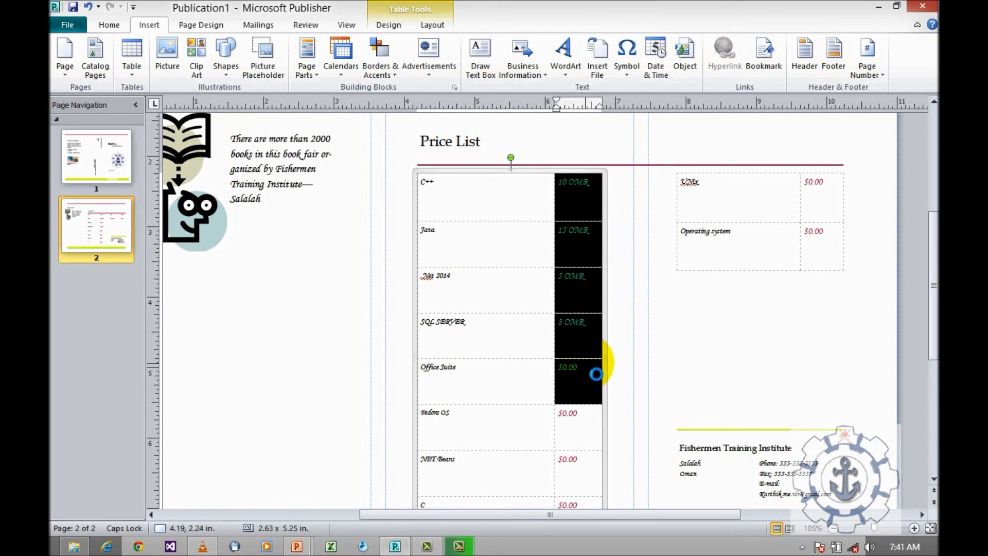
key(ctrl+c)
scroll(596, 374, down, 3)
drag(578, 342, 598, 425)
key(ctrl+v)
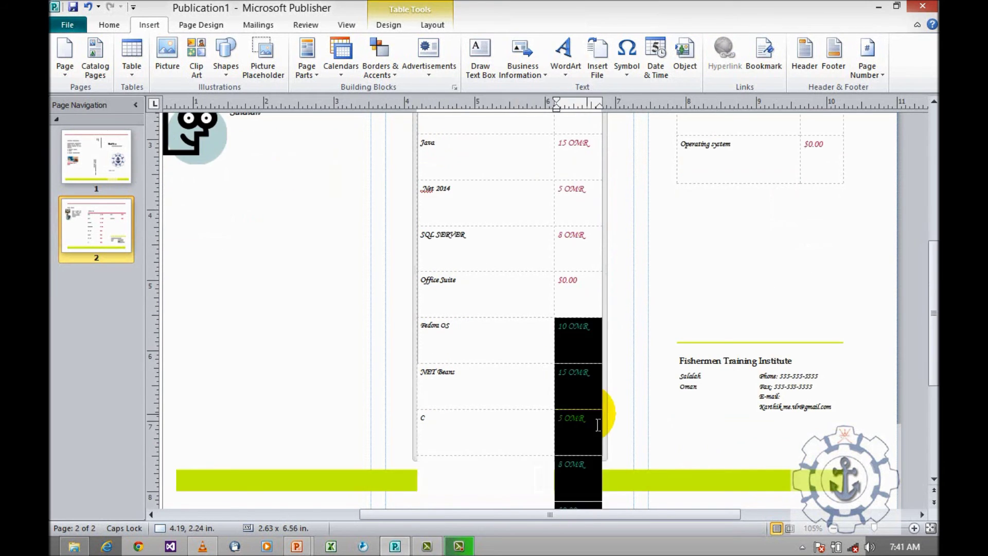
key(Delete)
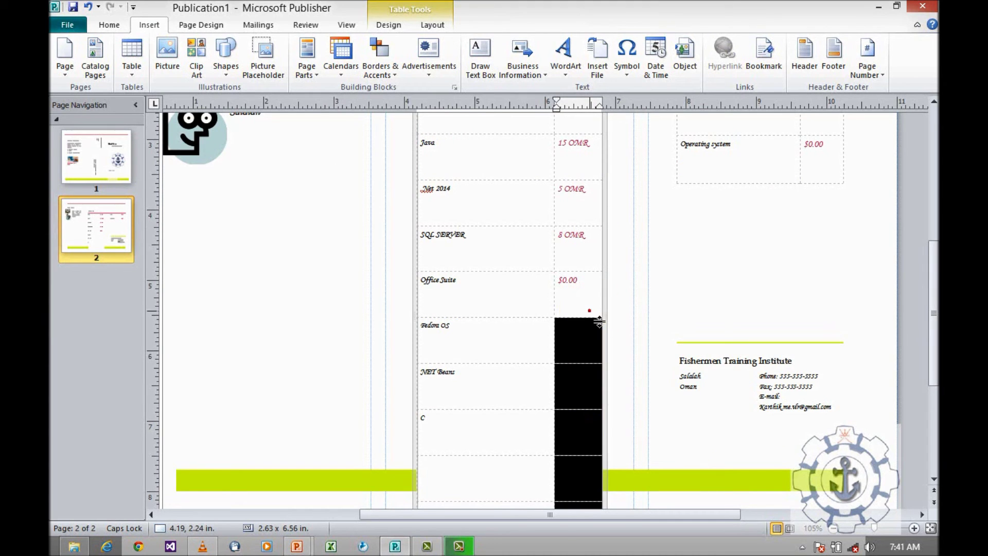
click(635, 335)
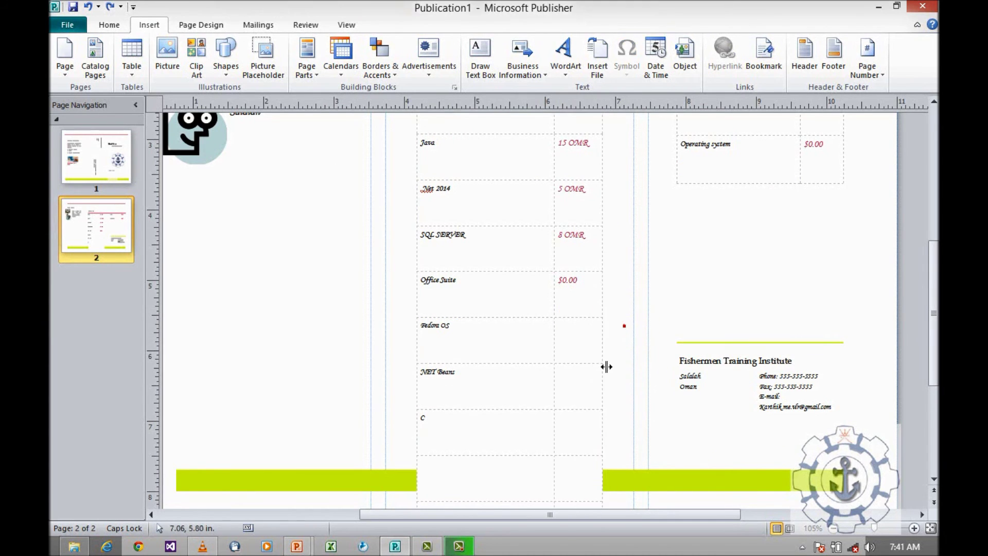
scroll(589, 393, down, 1)
scroll(638, 347, down, 2)
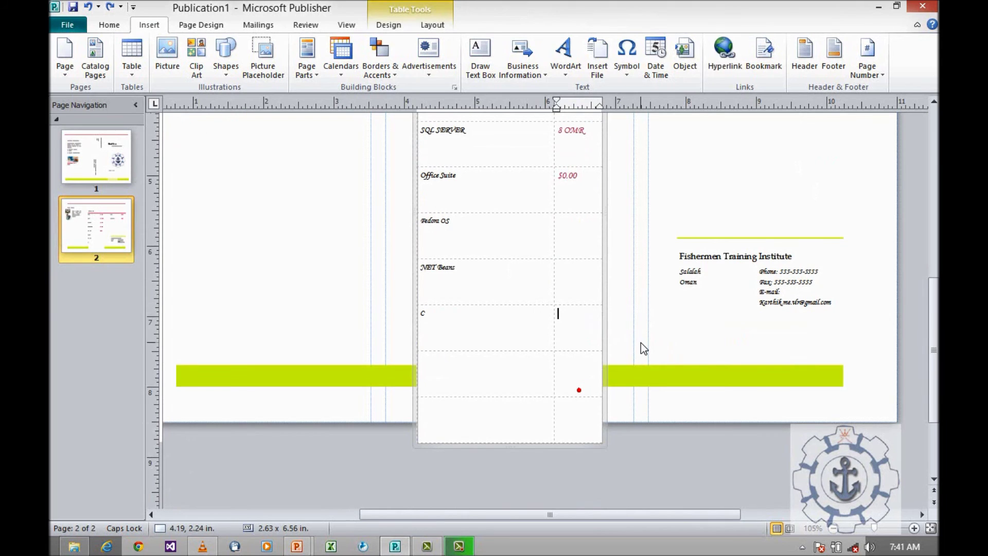
key(ctrl+z)
key(ctrl+z)
key(ctrl+z)
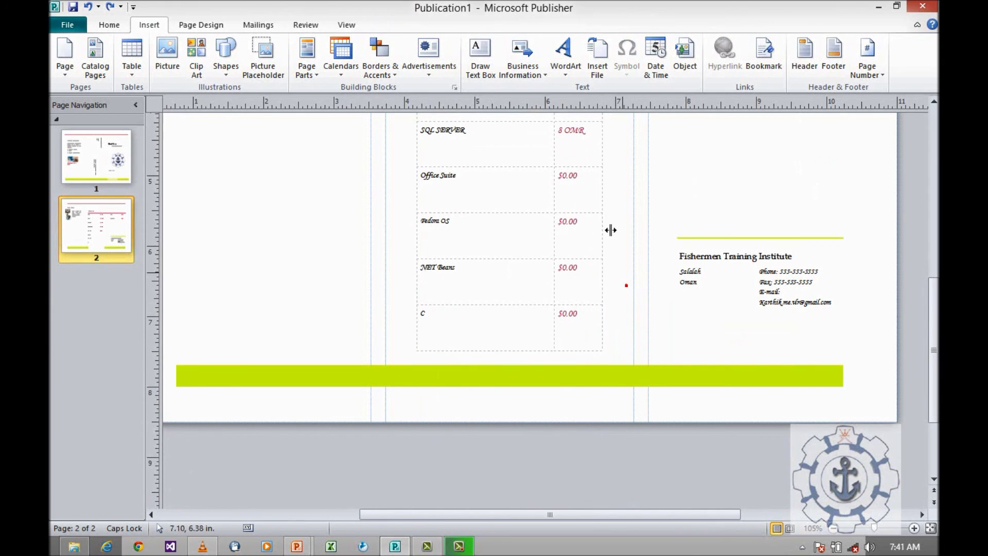
scroll(587, 185, up, 1)
scroll(600, 226, up, 1)
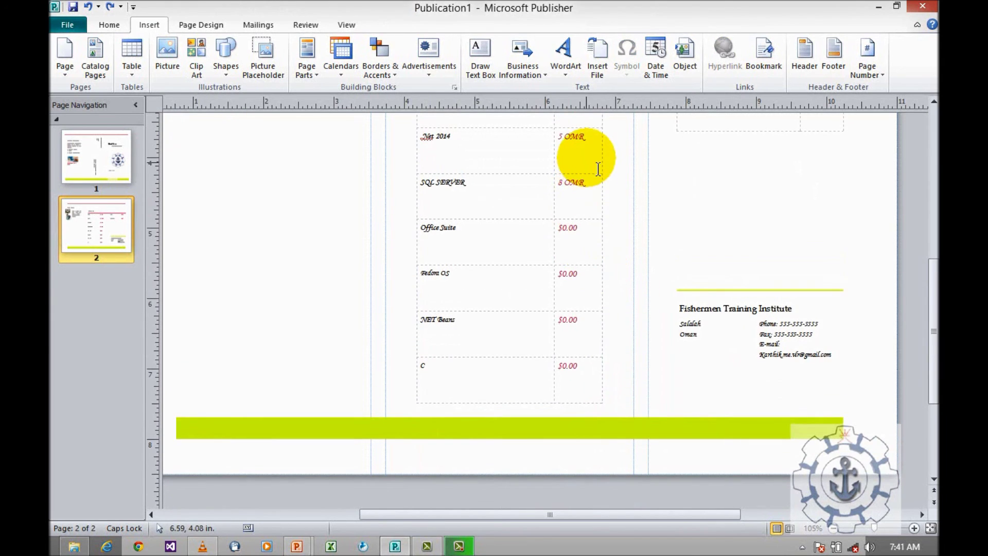
- Paste prices into the lower left rows: Office Suite 15, Fedora OS 5, NET Beans 8 OMR, and C
drag(591, 154, 597, 249)
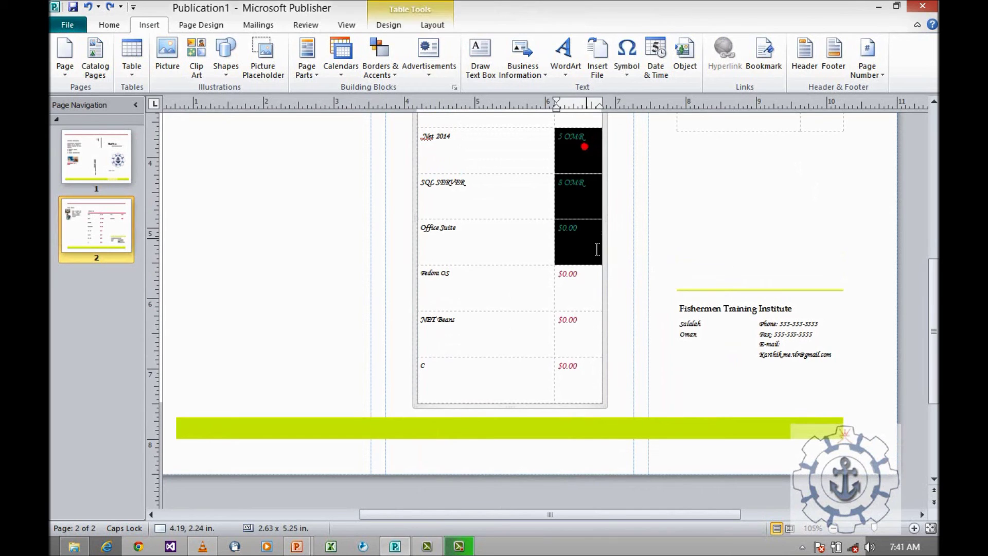
scroll(587, 187, up, 1)
drag(580, 161, 595, 226)
drag(585, 290, 591, 431)
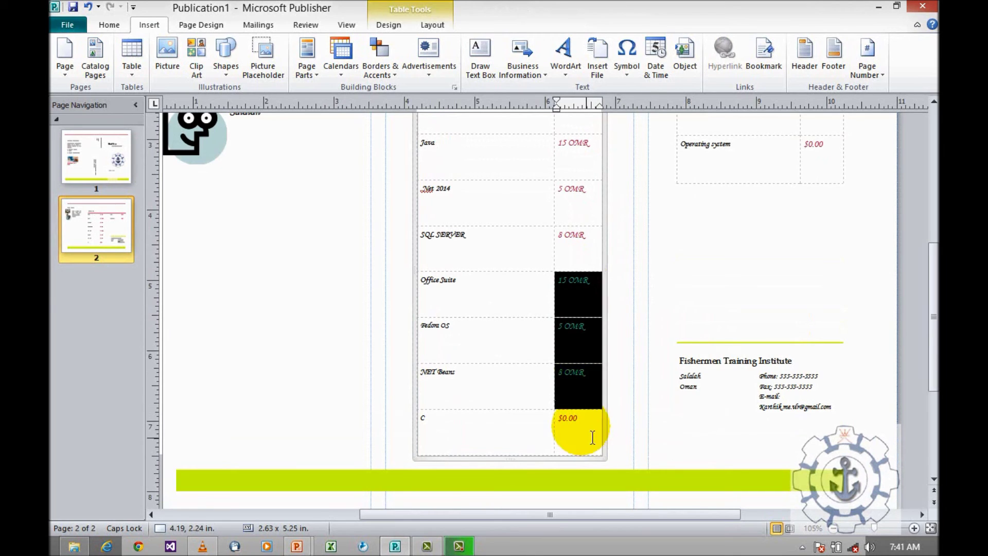
key(ctrl+v)
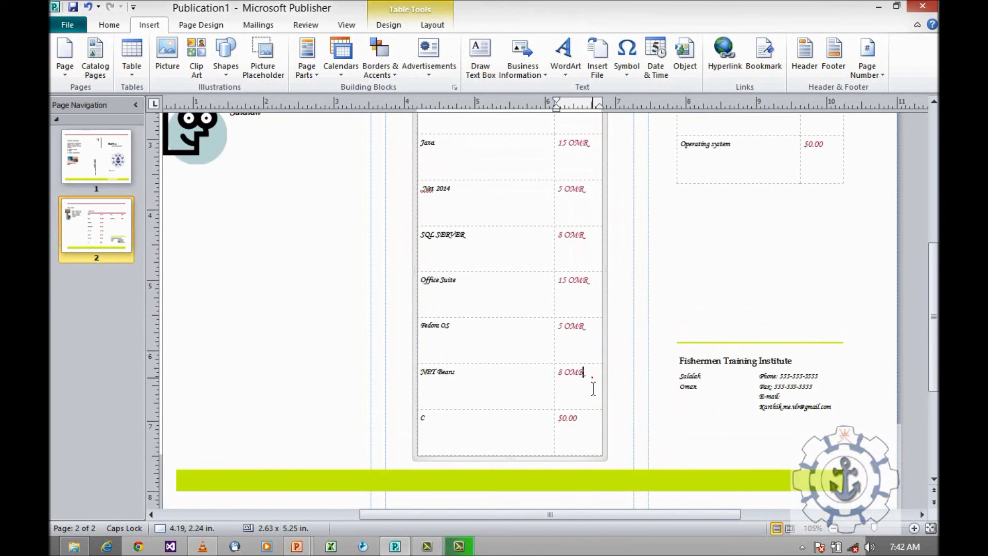
drag(587, 374, 566, 388)
click(585, 436)
key(ctrl+v)
- Price UNIX at 8 OMR and Operating system at 10 OMR in the right table
scroll(596, 434, up, 3)
drag(803, 254, 823, 268)
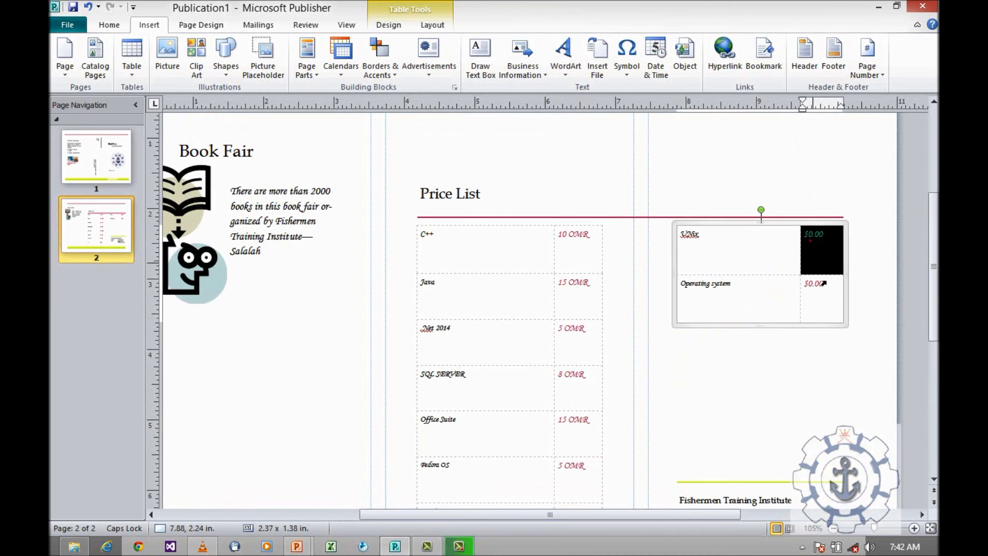
double_click(825, 297)
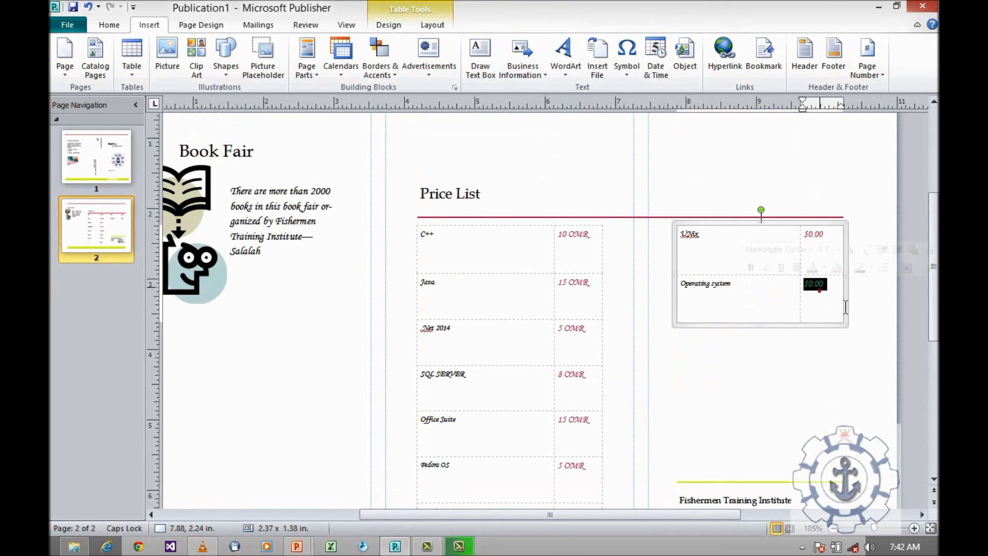
drag(843, 298, 838, 296)
drag(827, 252, 806, 346)
key(ctrl+v)
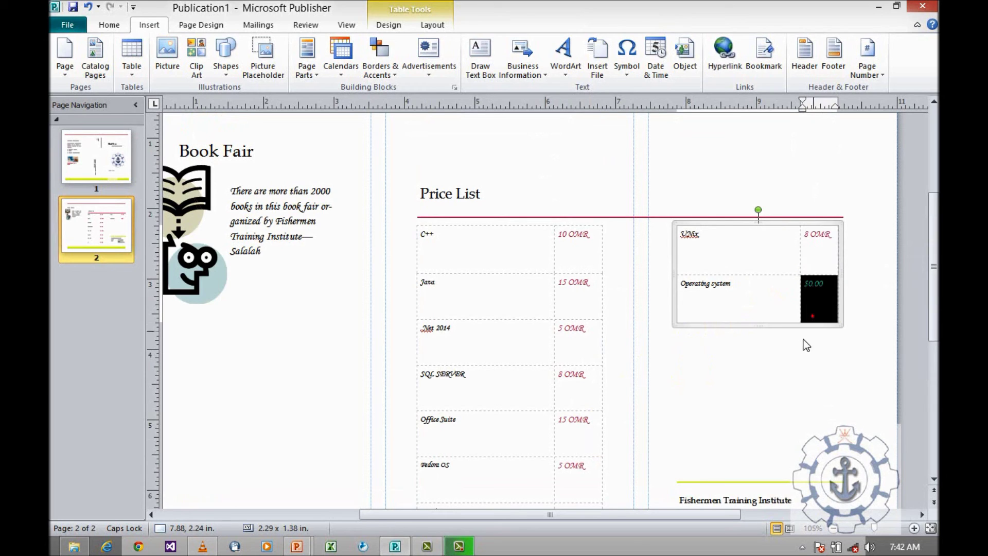
click(834, 292)
double_click(835, 296)
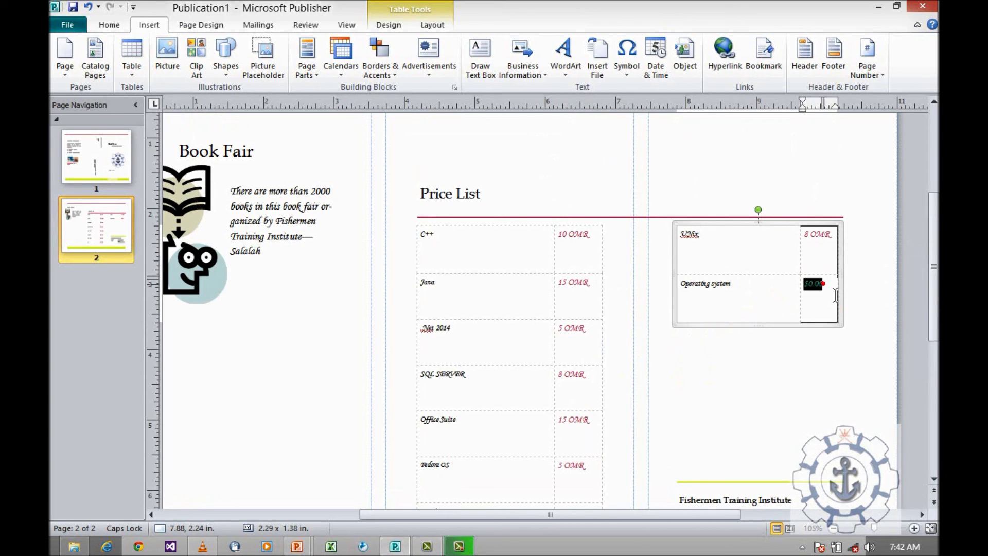
text(10 om)
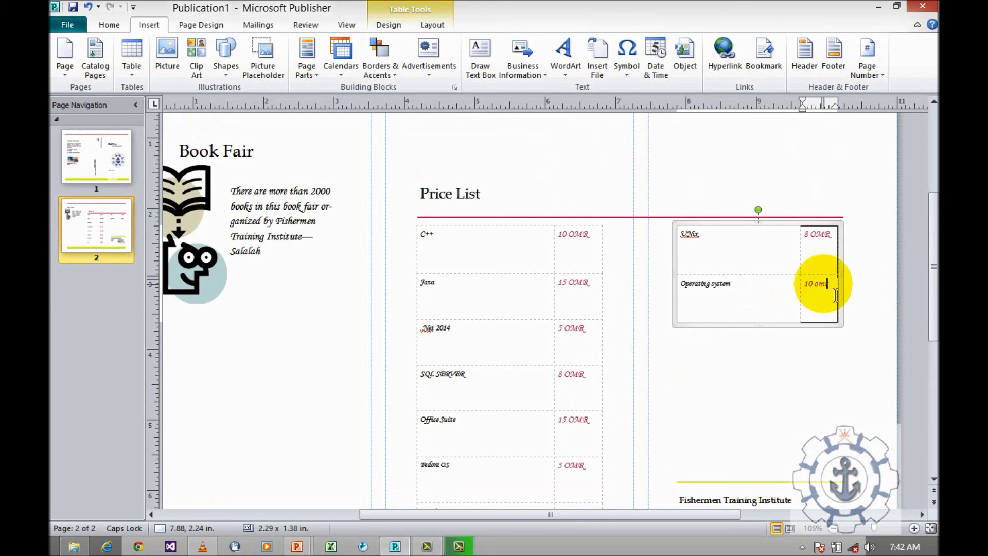
text(r om)
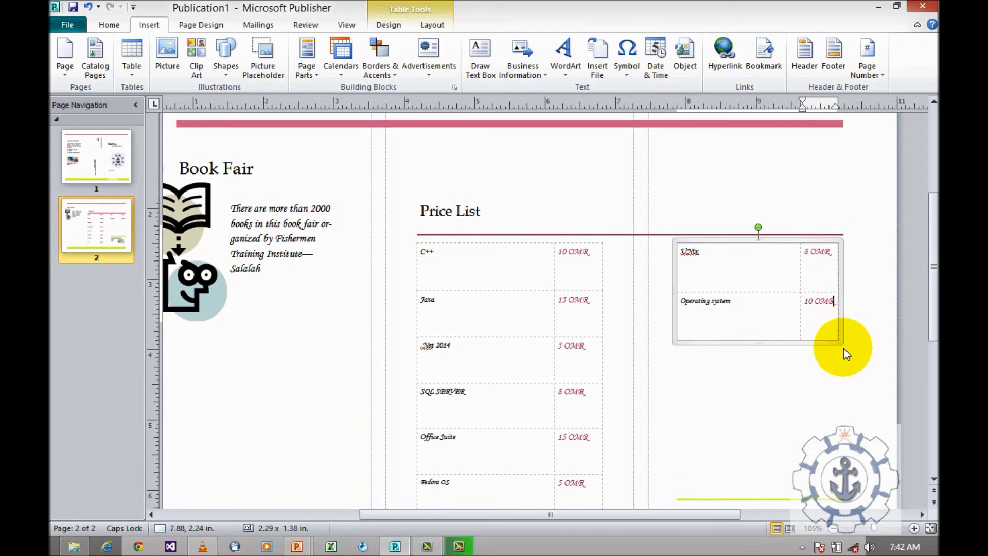
- Adjust the right price table's width to fit the new prices
scroll(842, 346, down, 3)
scroll(823, 404, up, 4)
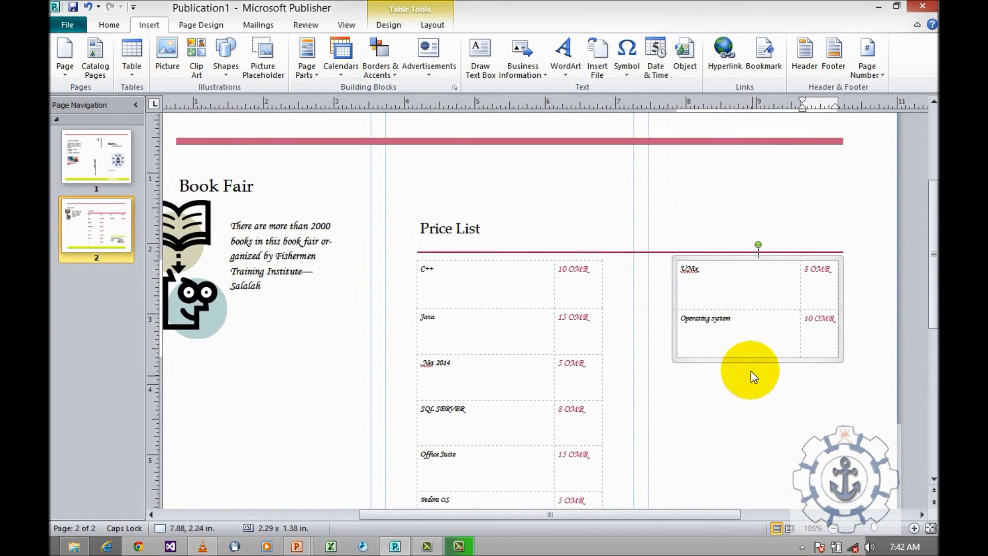
scroll(752, 375, up, 2)
scroll(754, 376, down, 2)
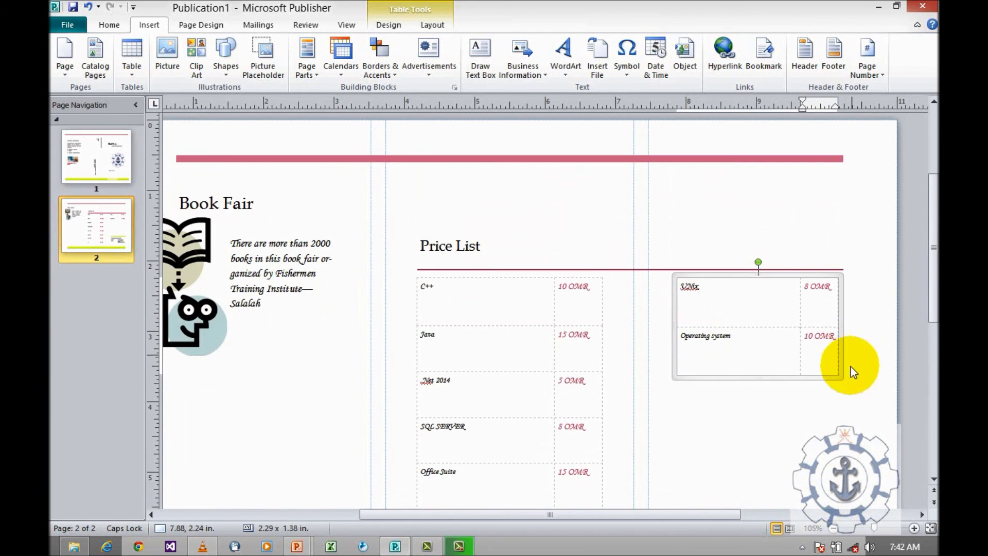
click(848, 384)
drag(852, 389, 857, 377)
scroll(463, 251, down, 2)
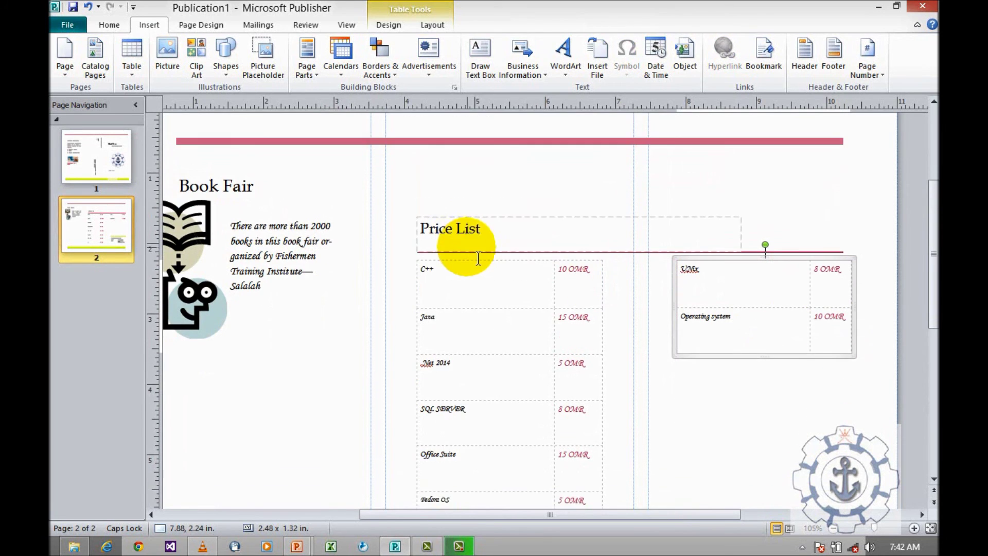
scroll(586, 336, up, 3)
click(480, 323)
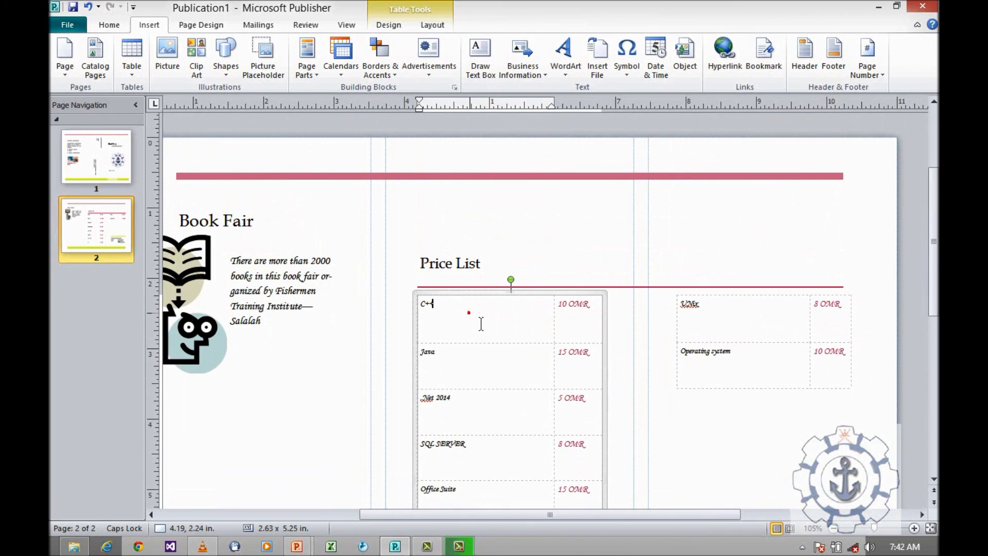
scroll(481, 323, down, 1)
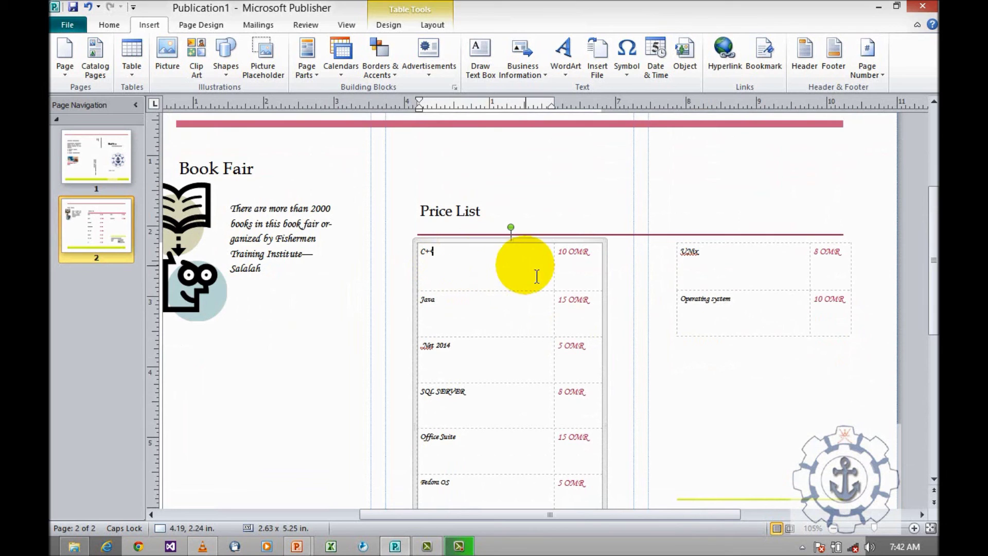
scroll(534, 273, down, 1)
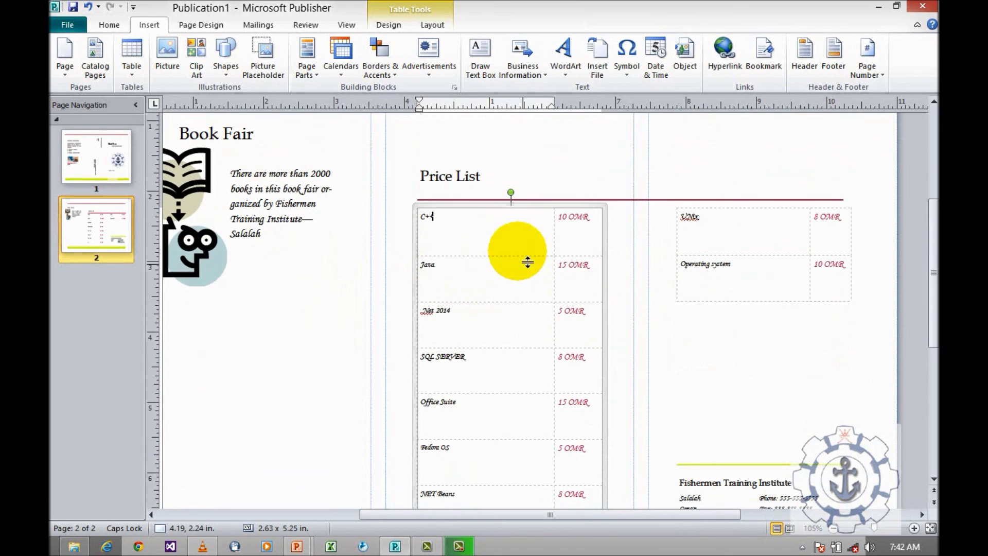
click(605, 221)
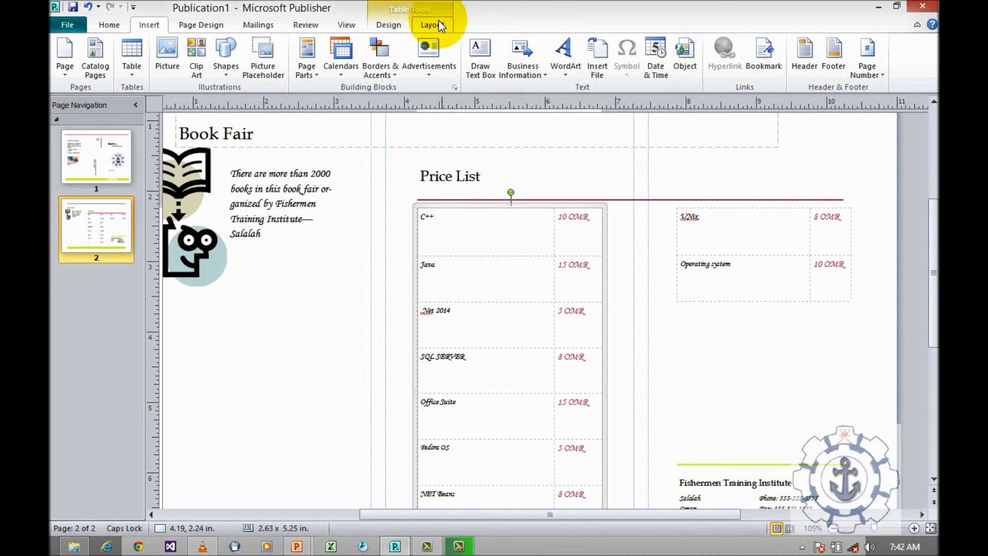
- Apply All Borders to the left price-list table so every cell has a solid border
click(432, 25)
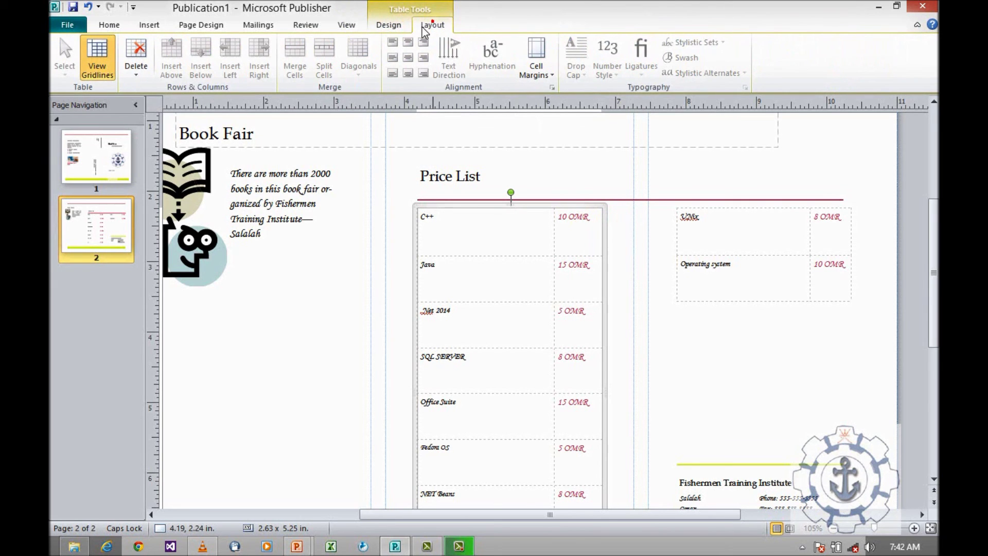
click(388, 24)
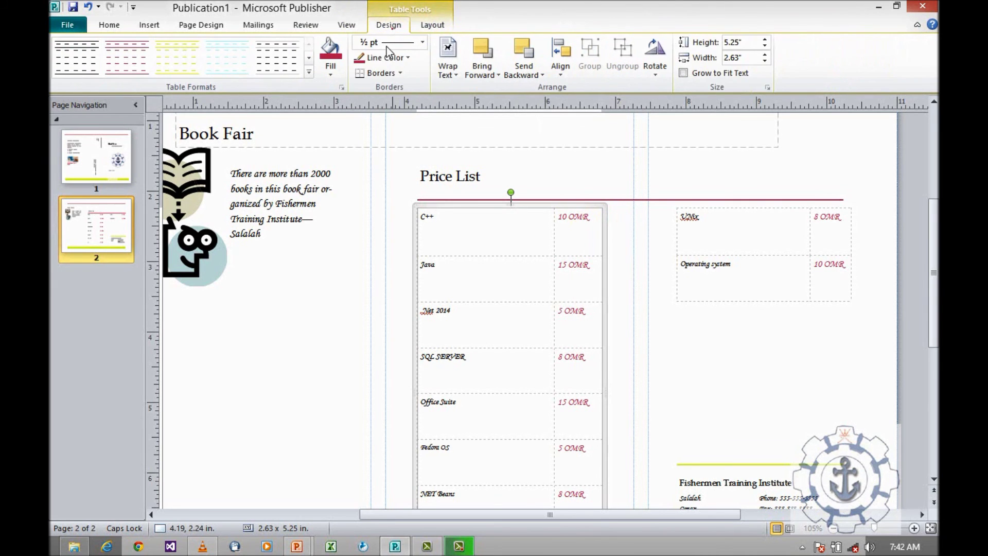
click(311, 73)
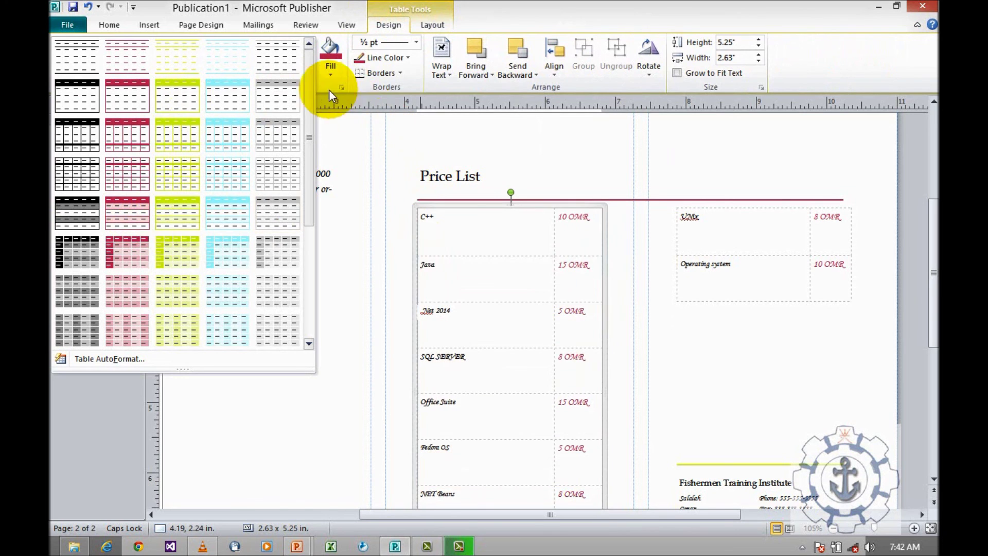
click(388, 76)
click(388, 76)
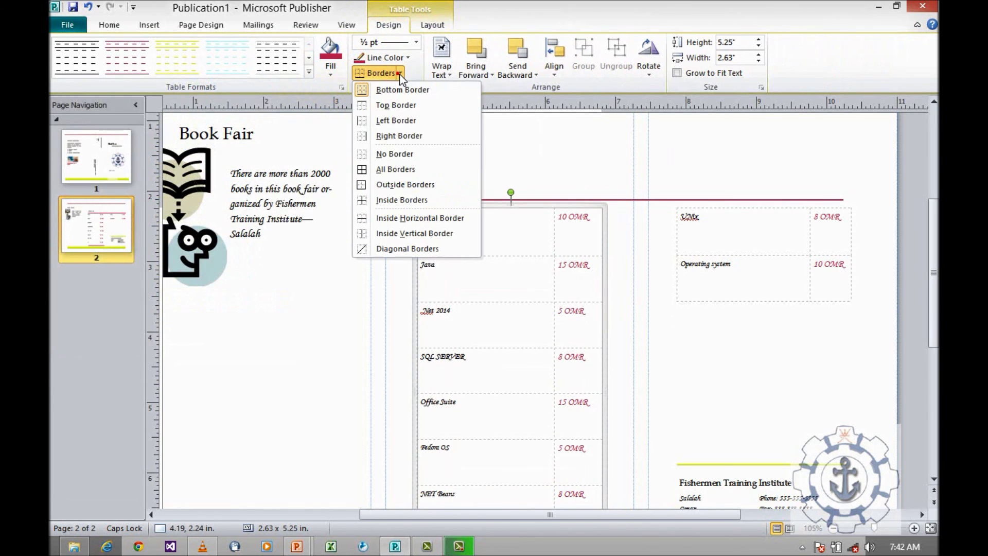
click(390, 173)
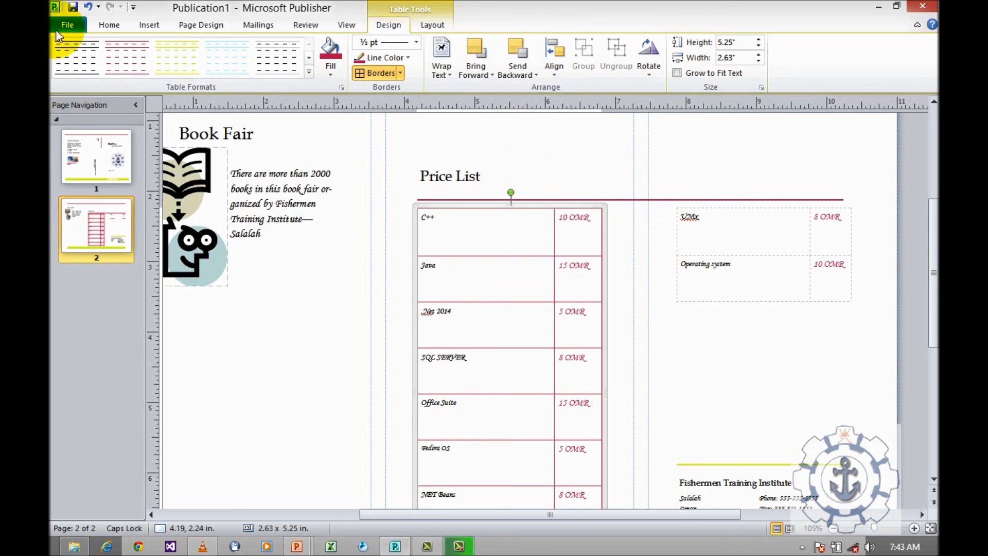
- Save the brochure to the Desktop as a PDF named SAM1
click(76, 29)
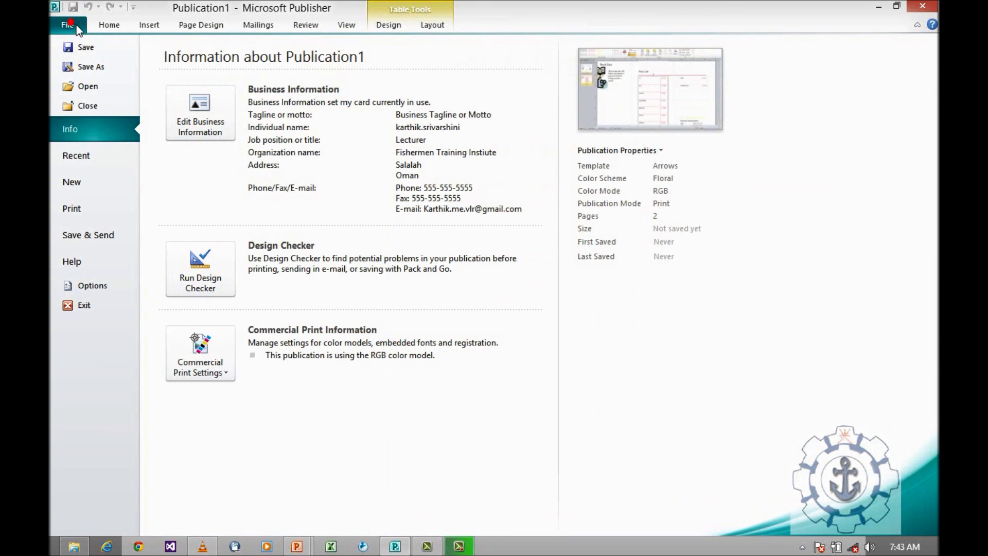
click(90, 67)
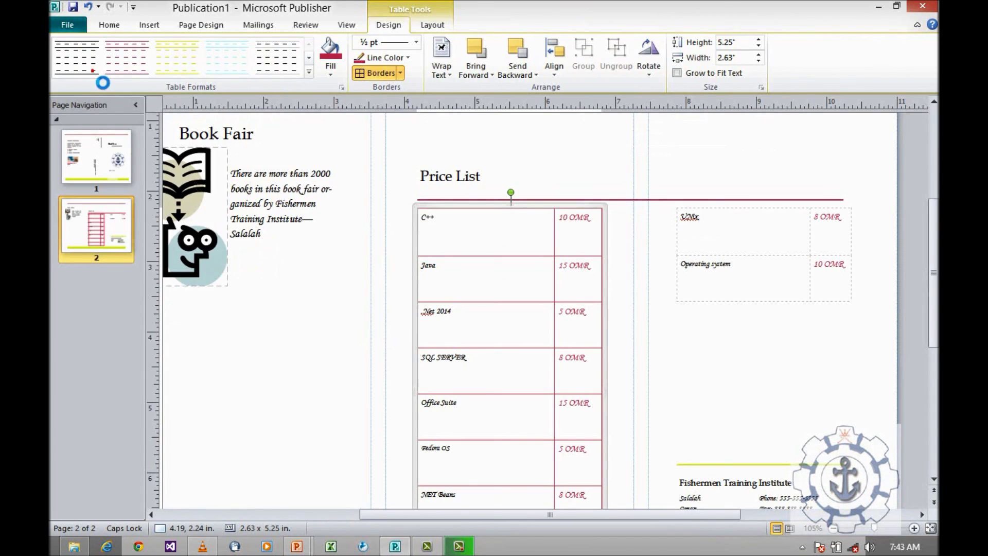
click(226, 255)
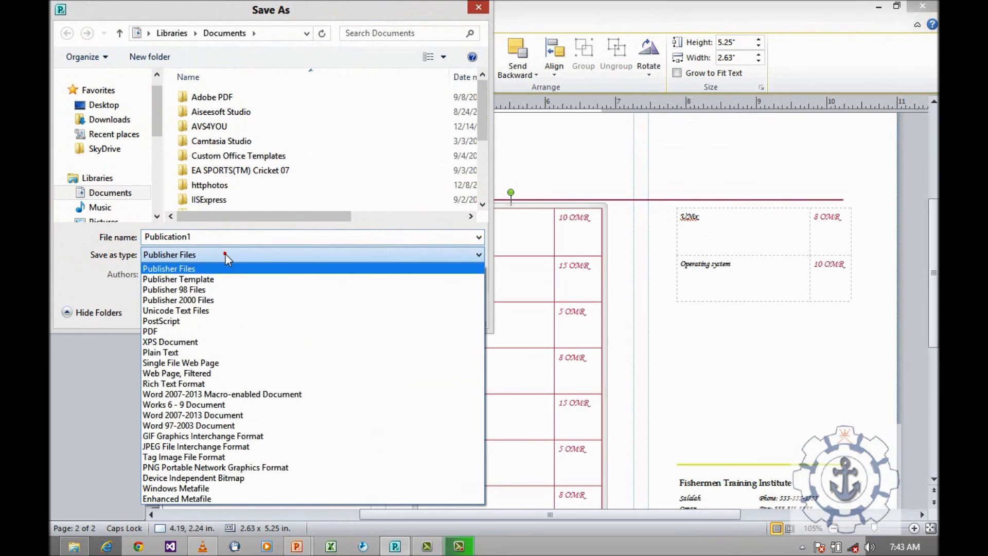
click(225, 254)
click(202, 253)
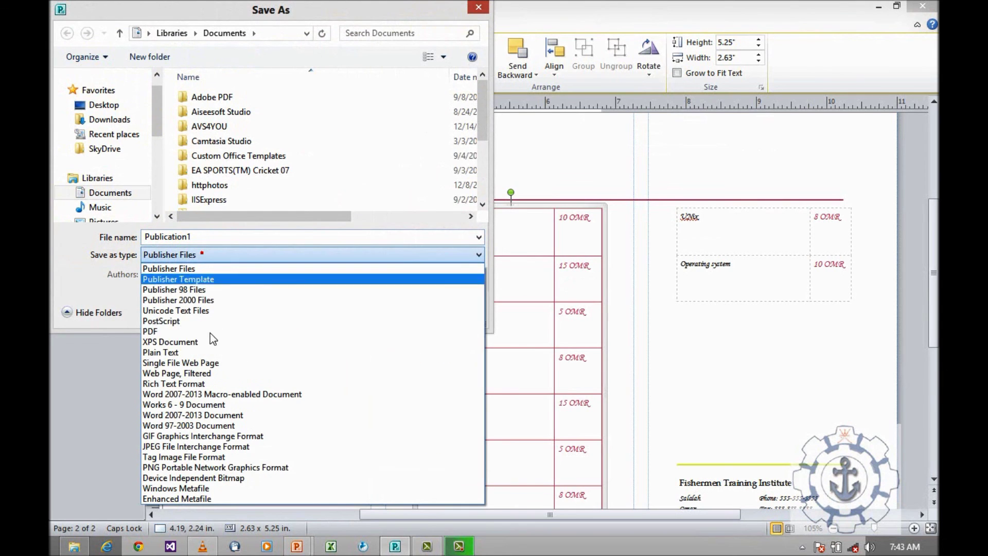
click(187, 330)
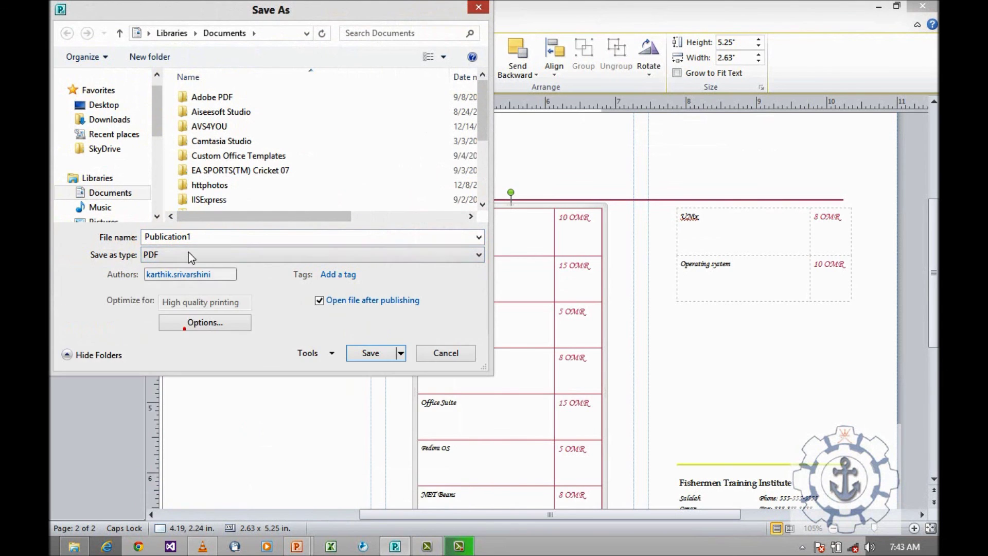
text(S)
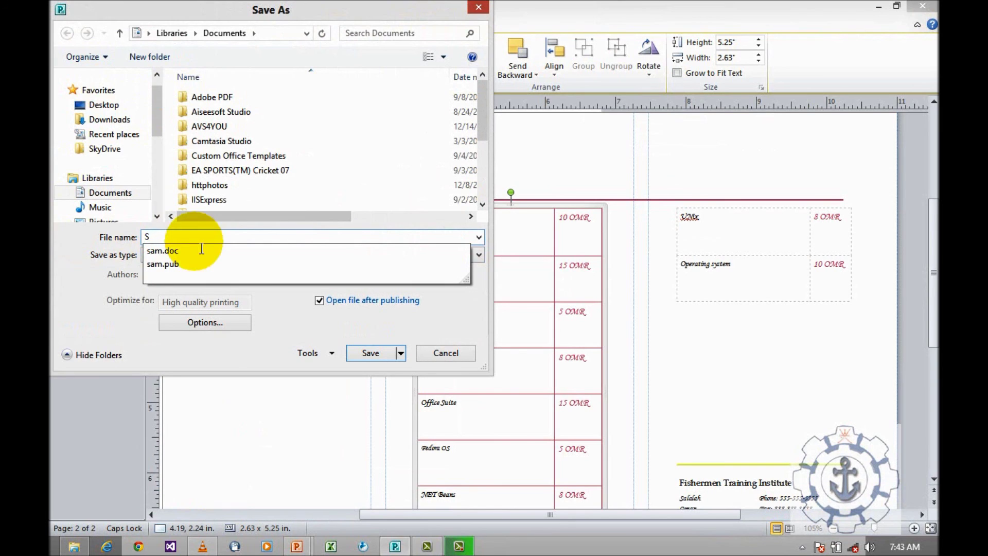
text(AM)
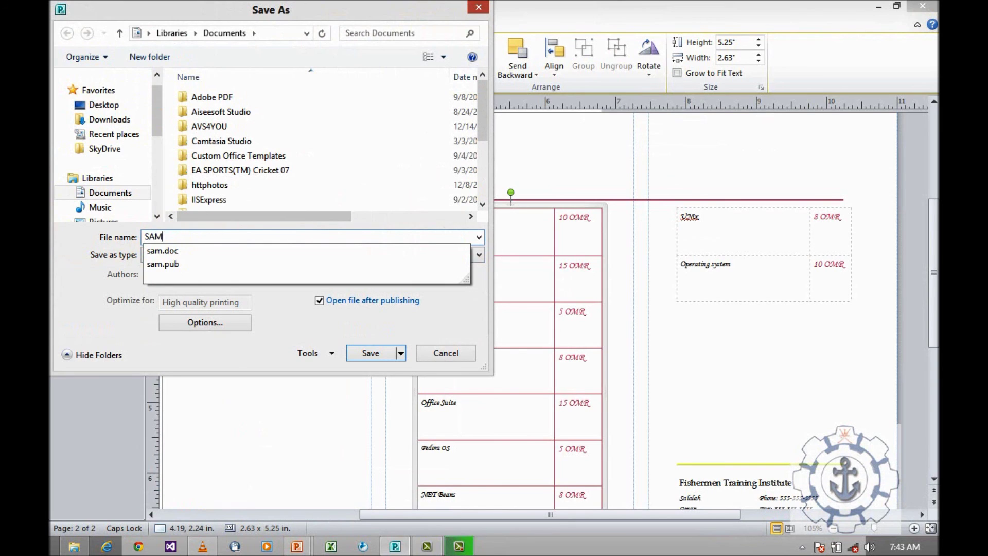
text(1)
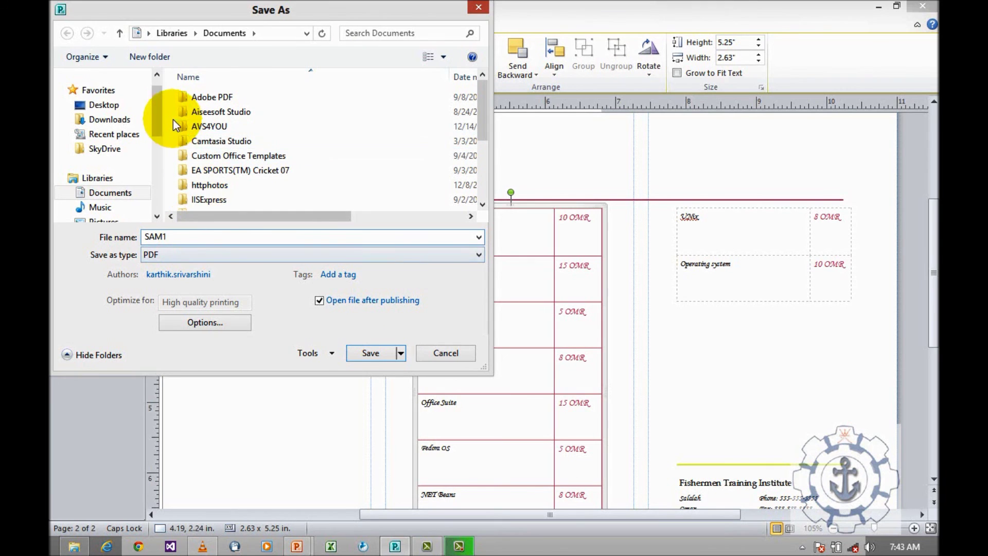
click(118, 105)
click(371, 352)
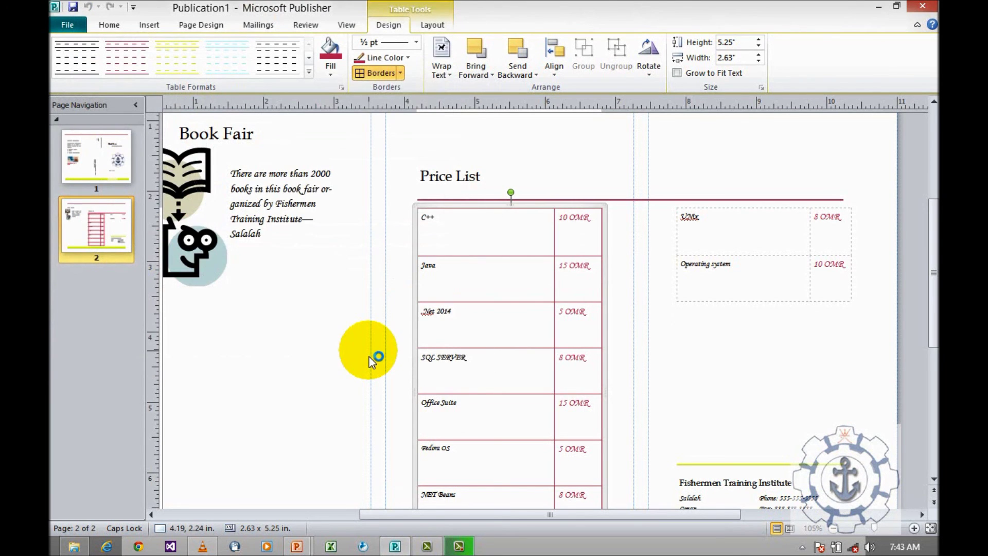
click(64, 32)
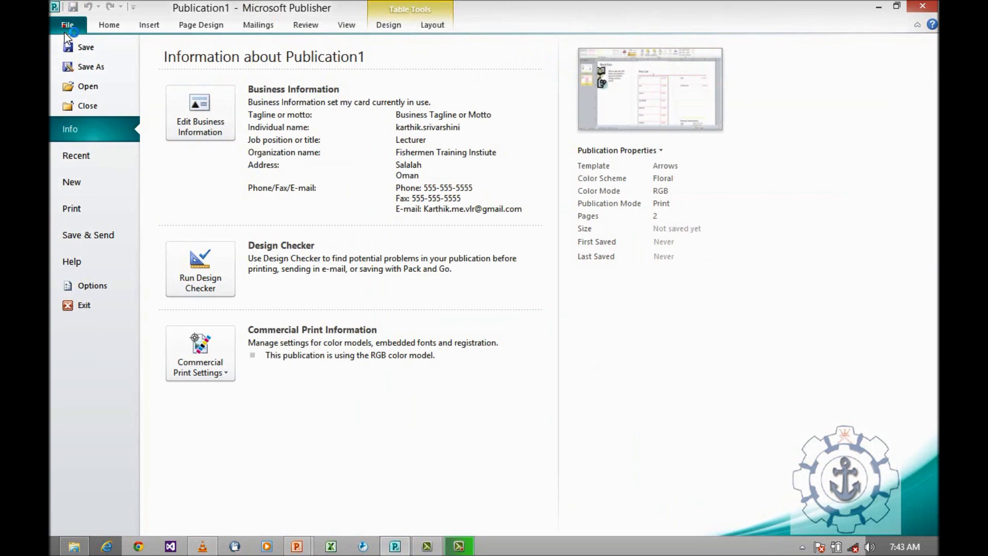
click(89, 215)
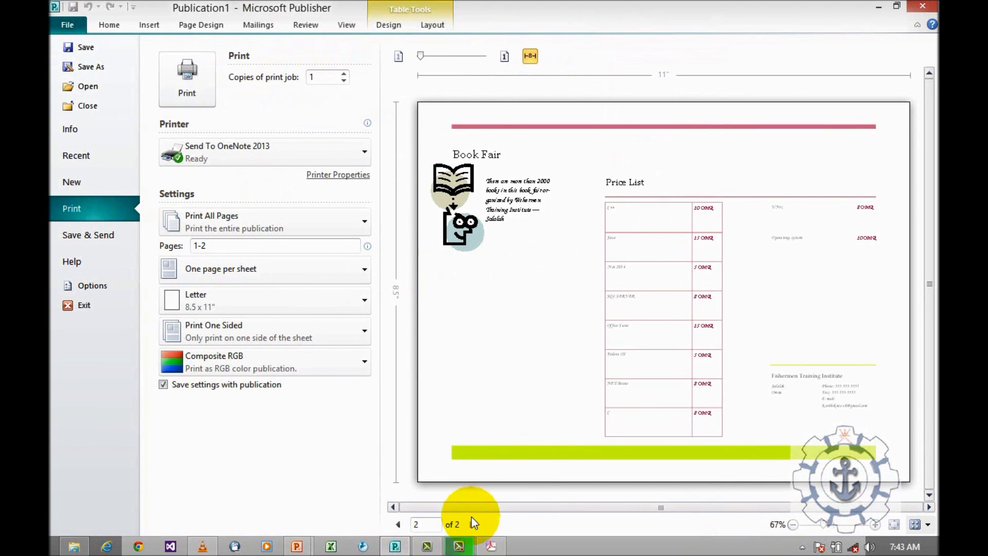
click(399, 525)
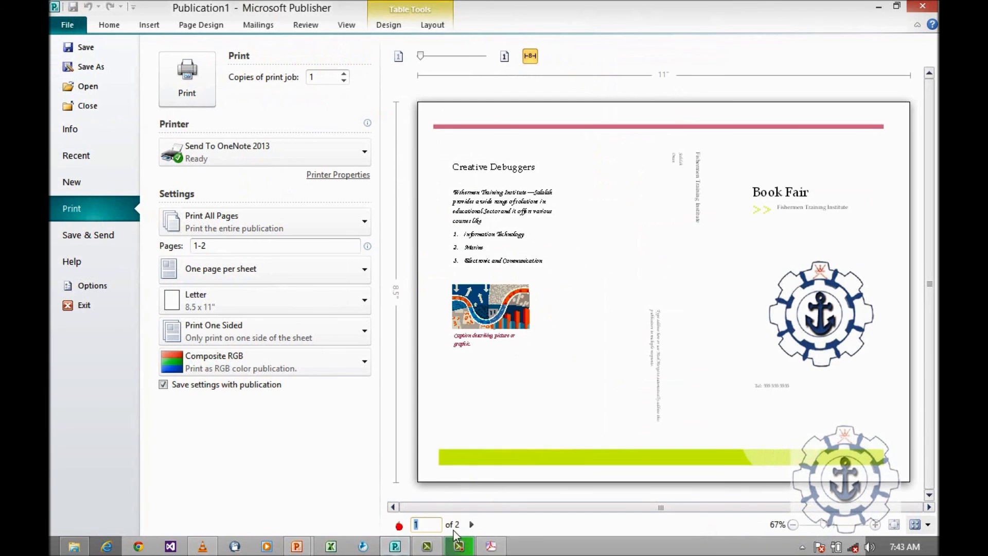
click(470, 525)
key(Escape)
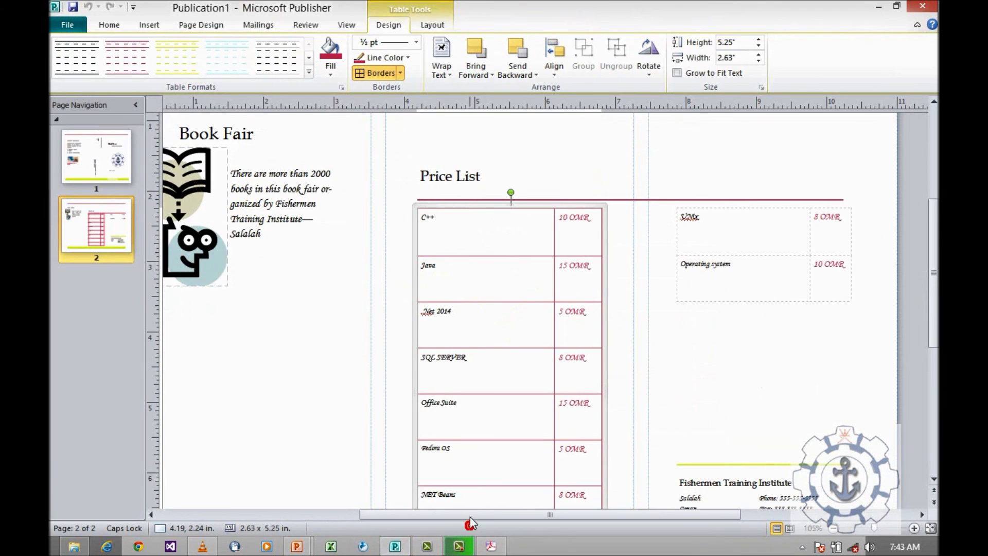
- Switch to Acrobat and scroll through both pages of SAM1.pdf to check the Book Fair brochure
click(492, 544)
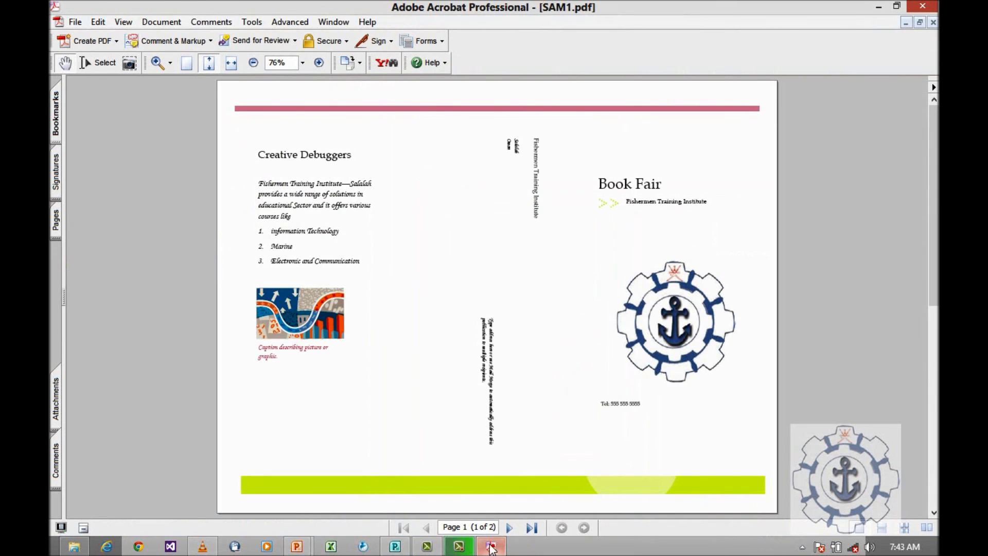
scroll(533, 282, down, 3)
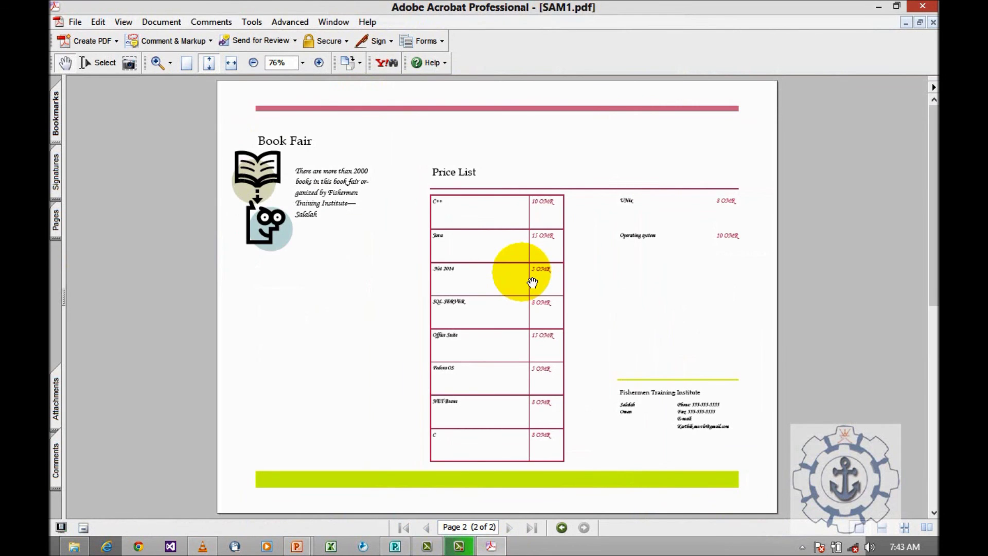
scroll(531, 281, up, 3)
scroll(509, 319, down, 3)
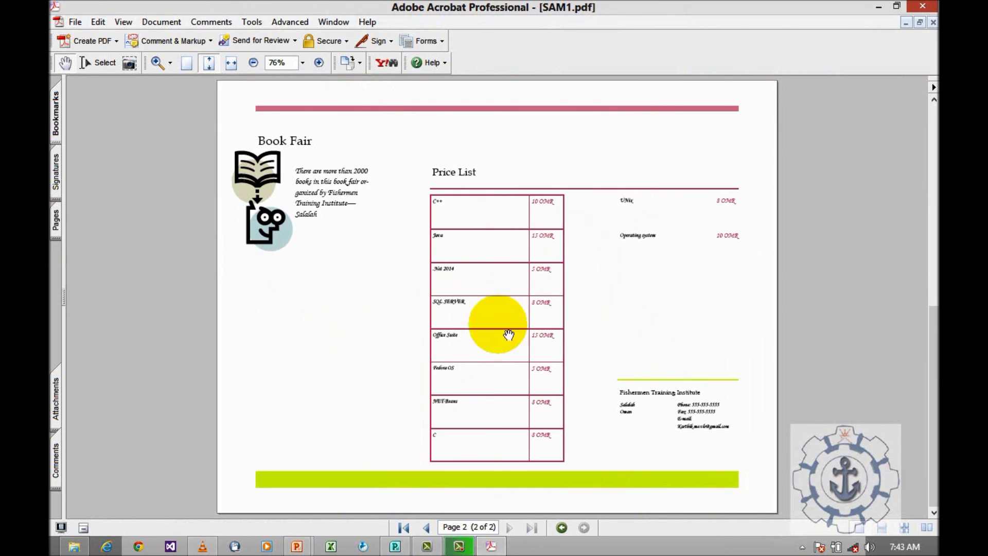
click(459, 546)
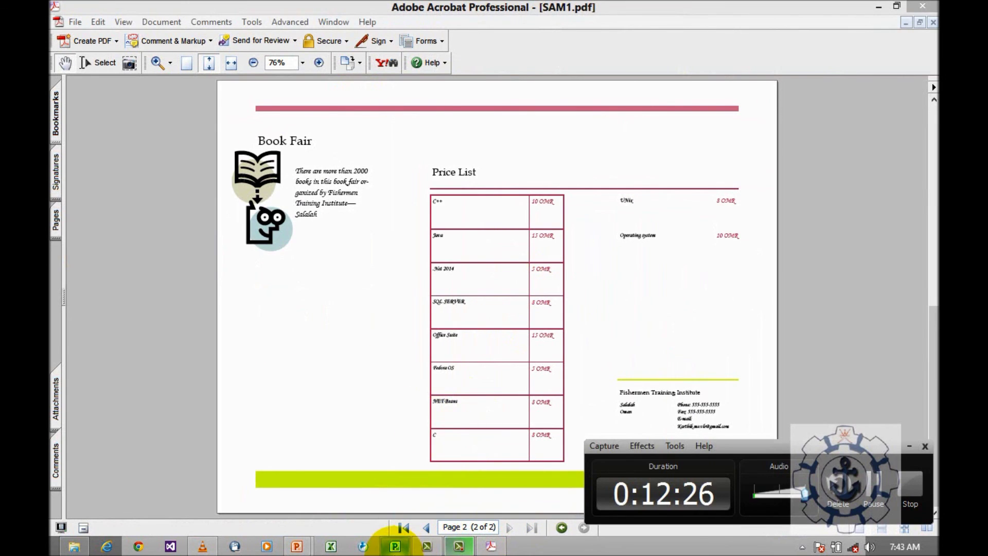
click(908, 447)
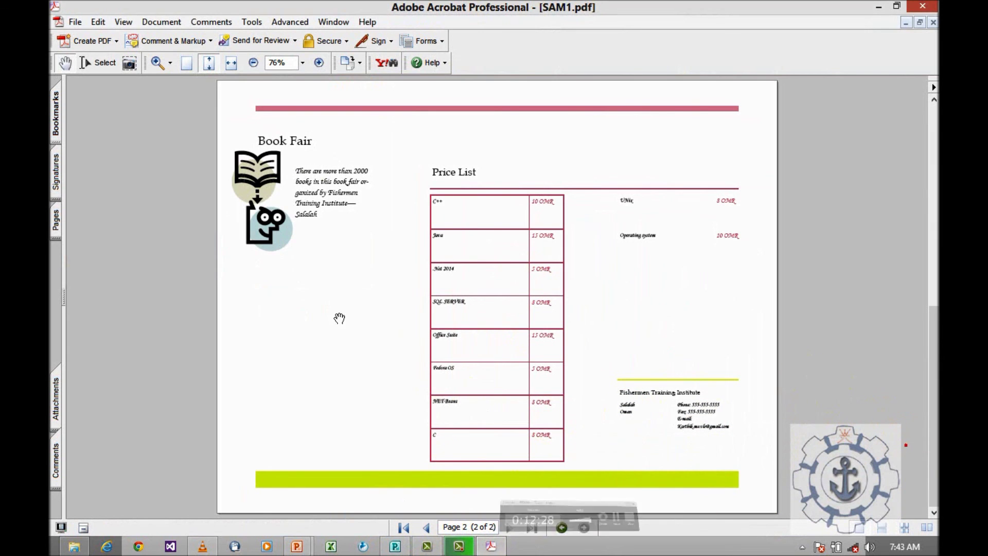
click(265, 232)
scroll(266, 232, up, 3)
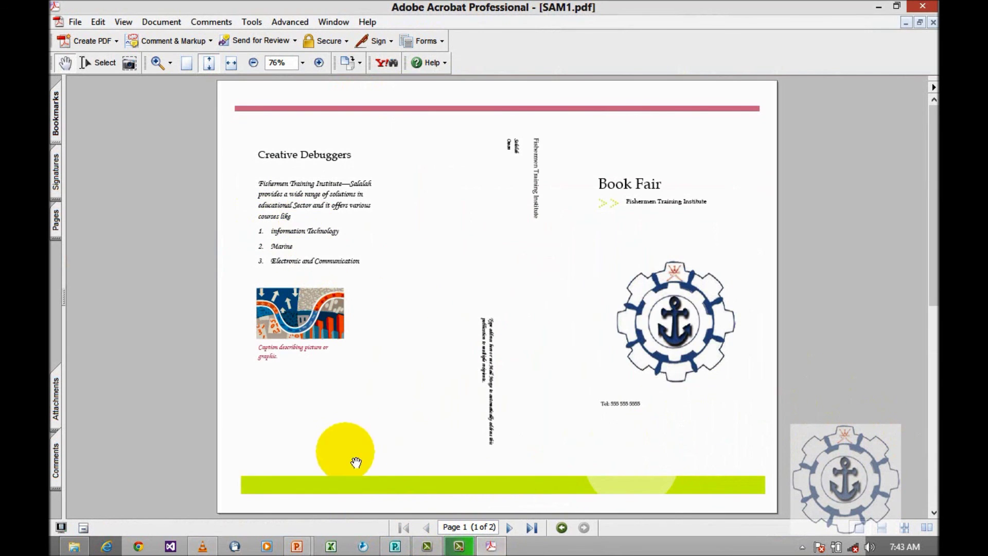